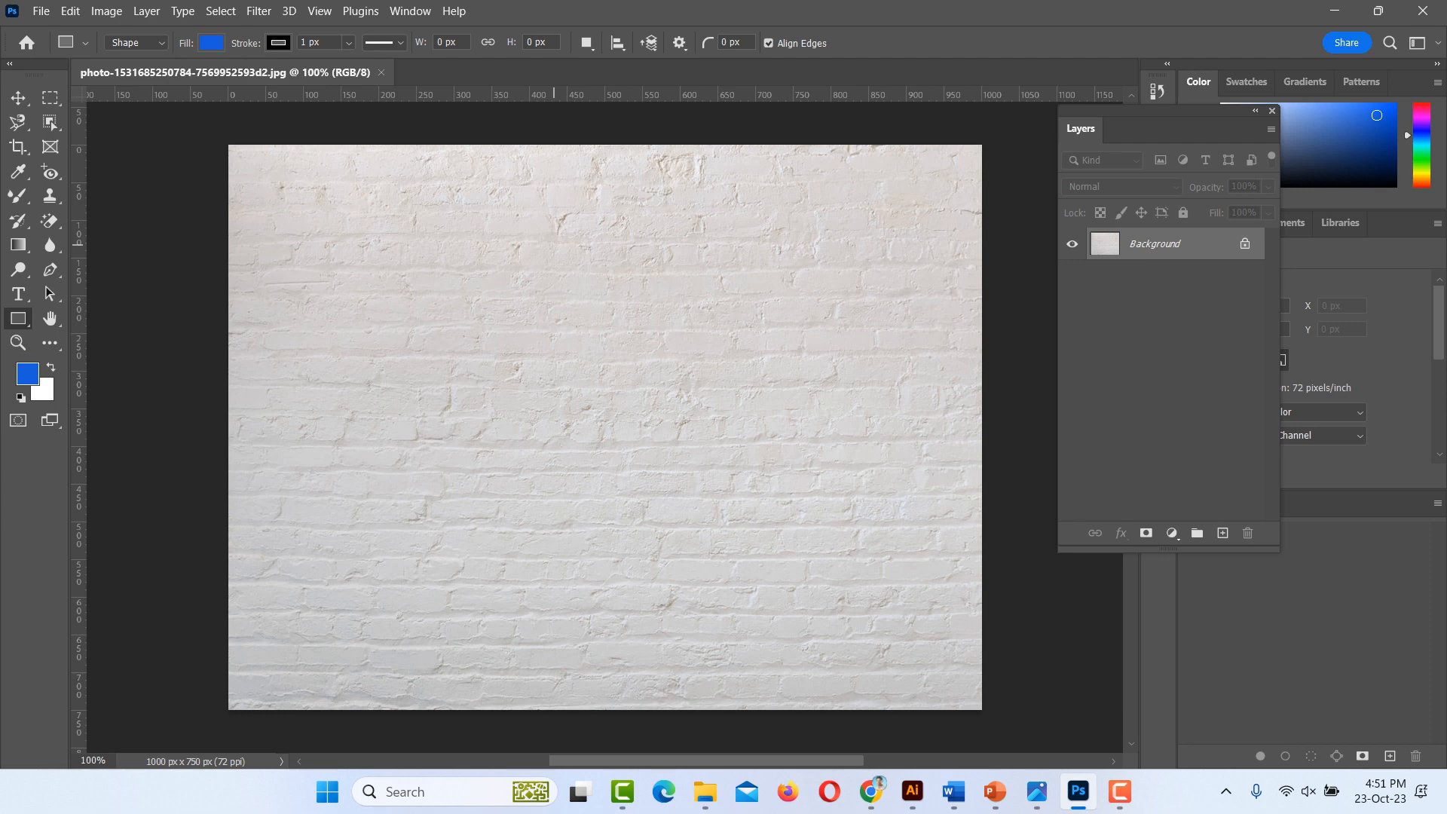
- Create a blue rectangle shape 8.27 in wide and 11.69 in high on the brick wall image
right_click(18, 318)
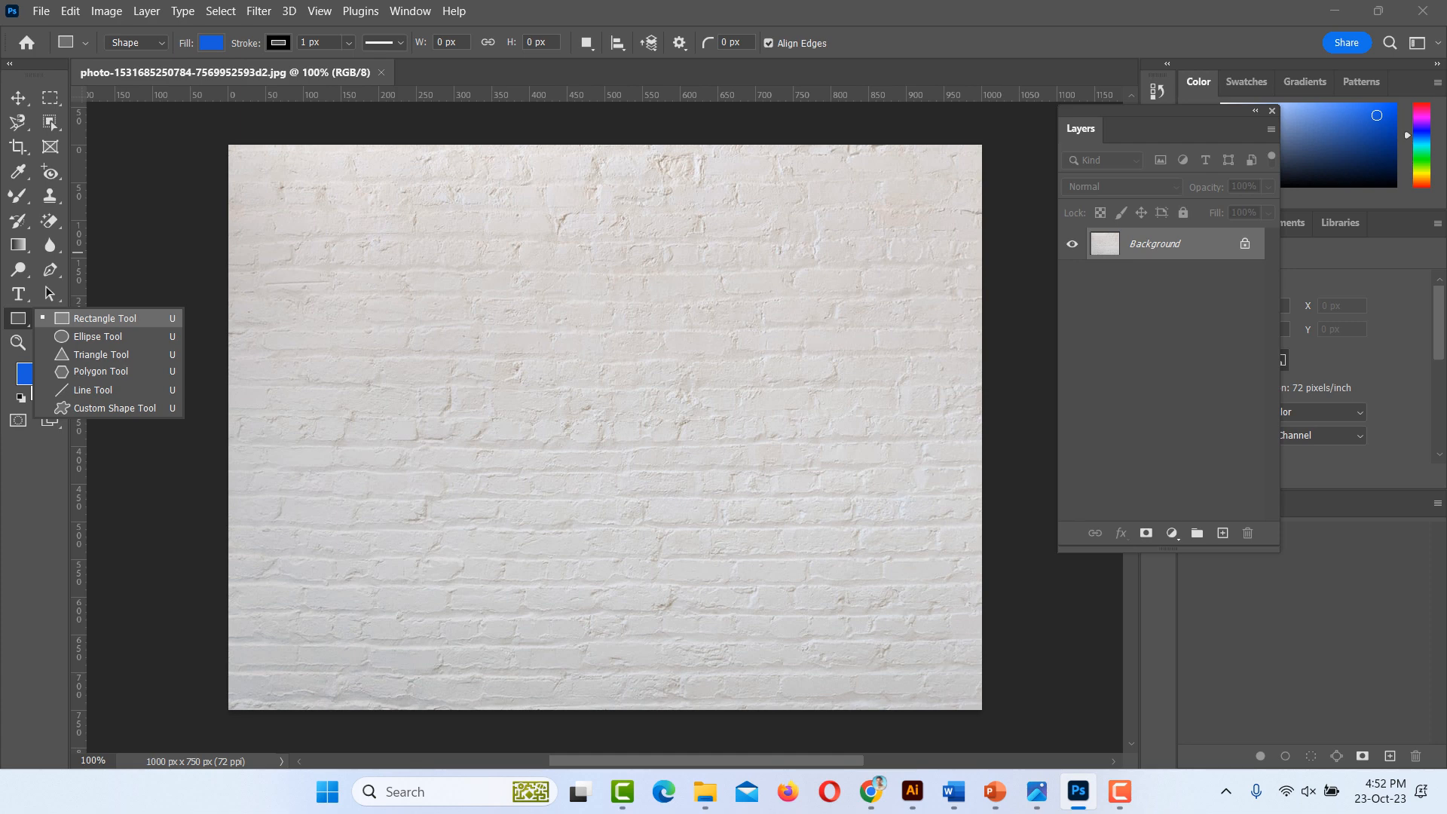
click(105, 319)
click(524, 300)
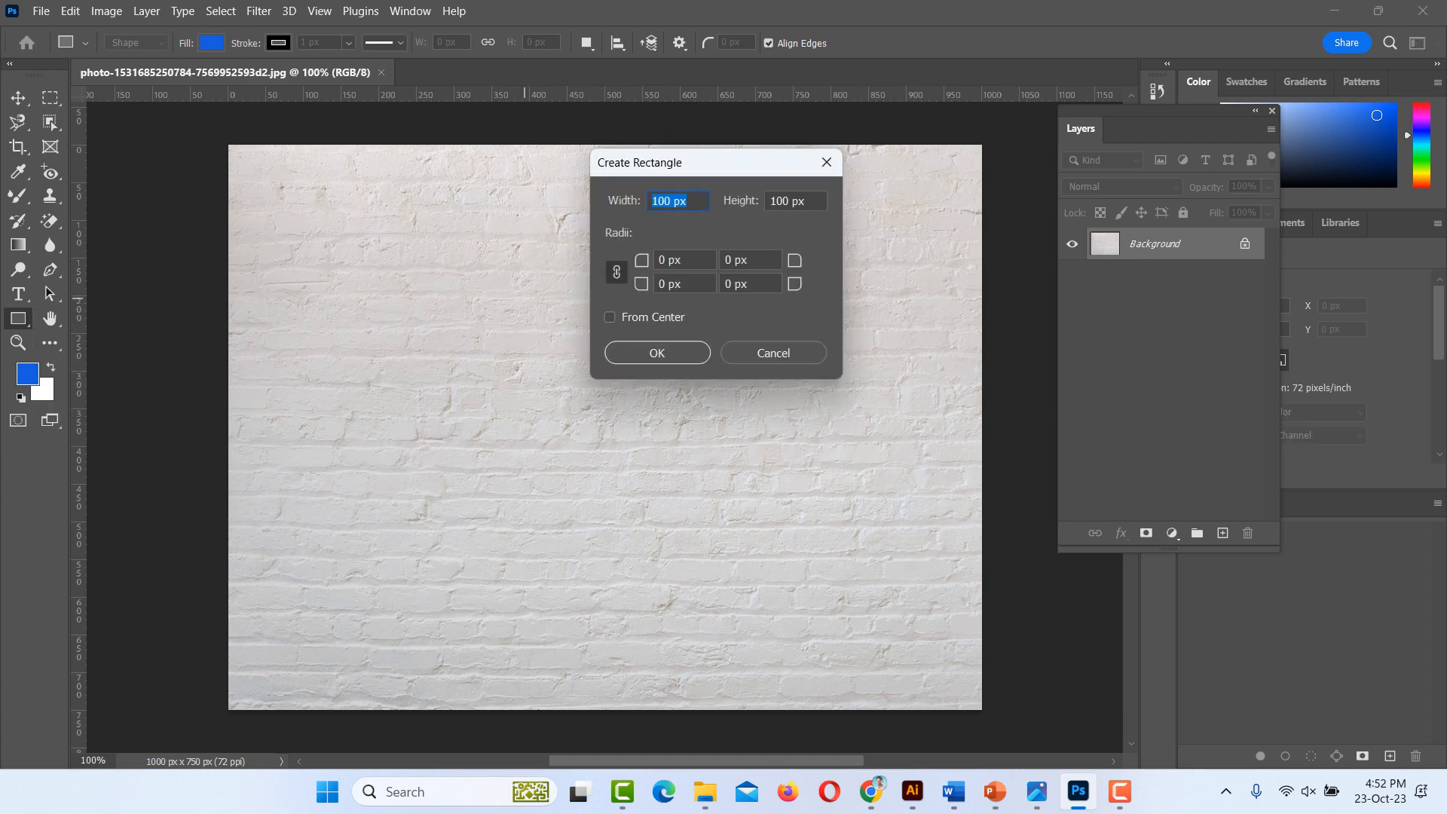
text(8.27 in)
key(Tab)
text(11.69 in)
key(Return)
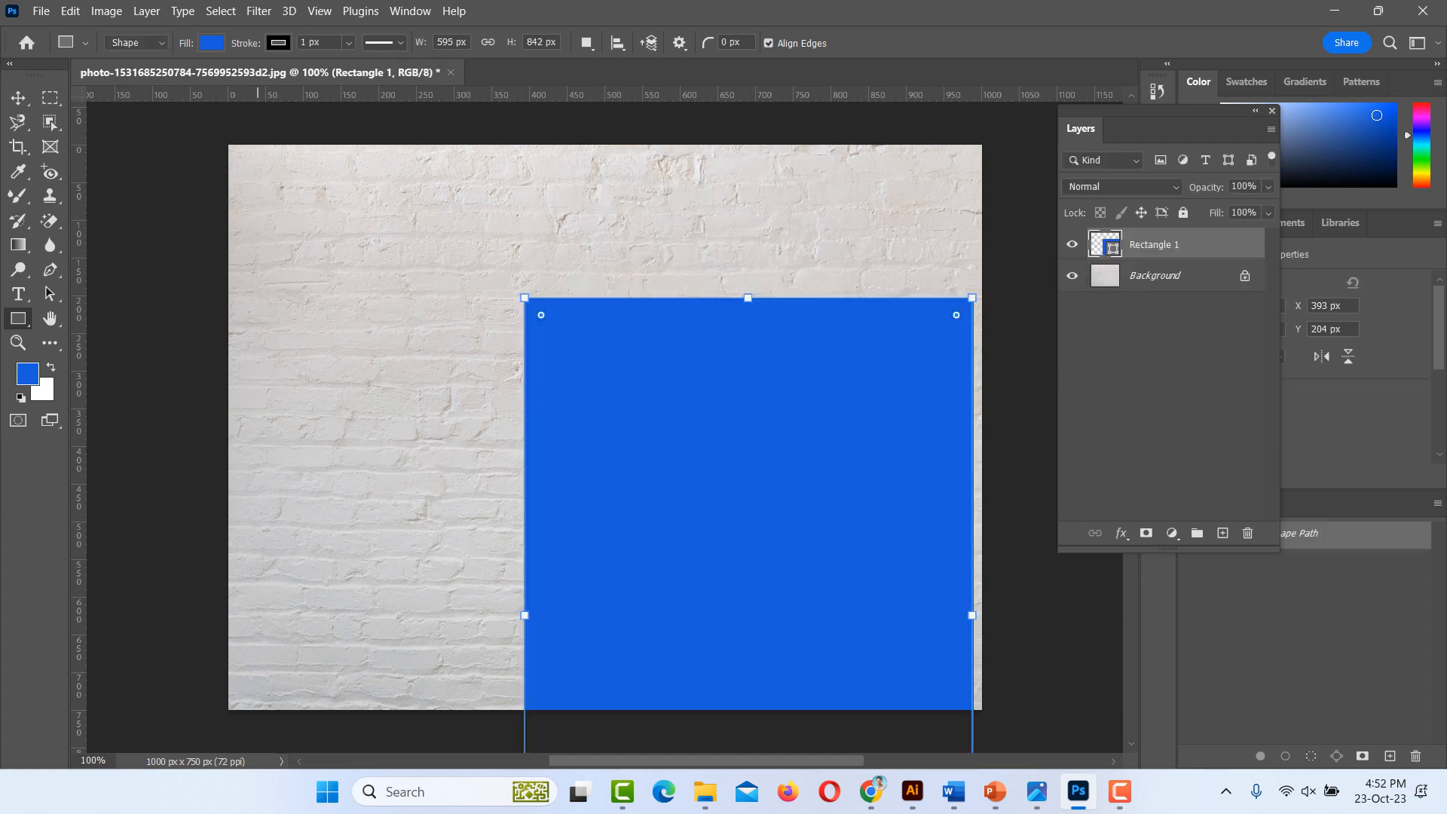
- Move the blue rectangle so it spans the middle of the wall image and convert its layer to a smart object
key(v)
drag(665, 480, 573, 210)
drag(726, 433, 713, 528)
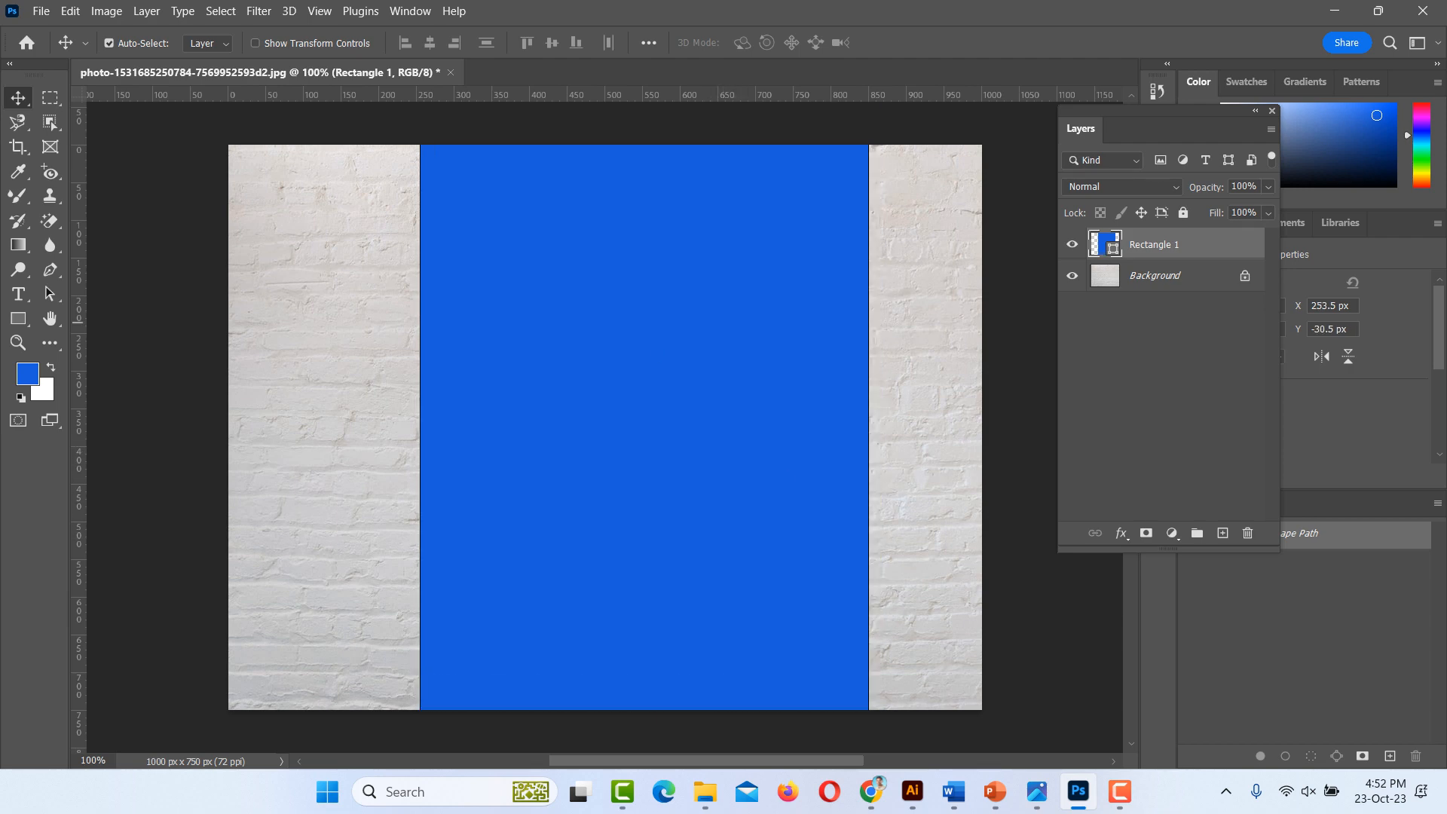
right_click(1158, 245)
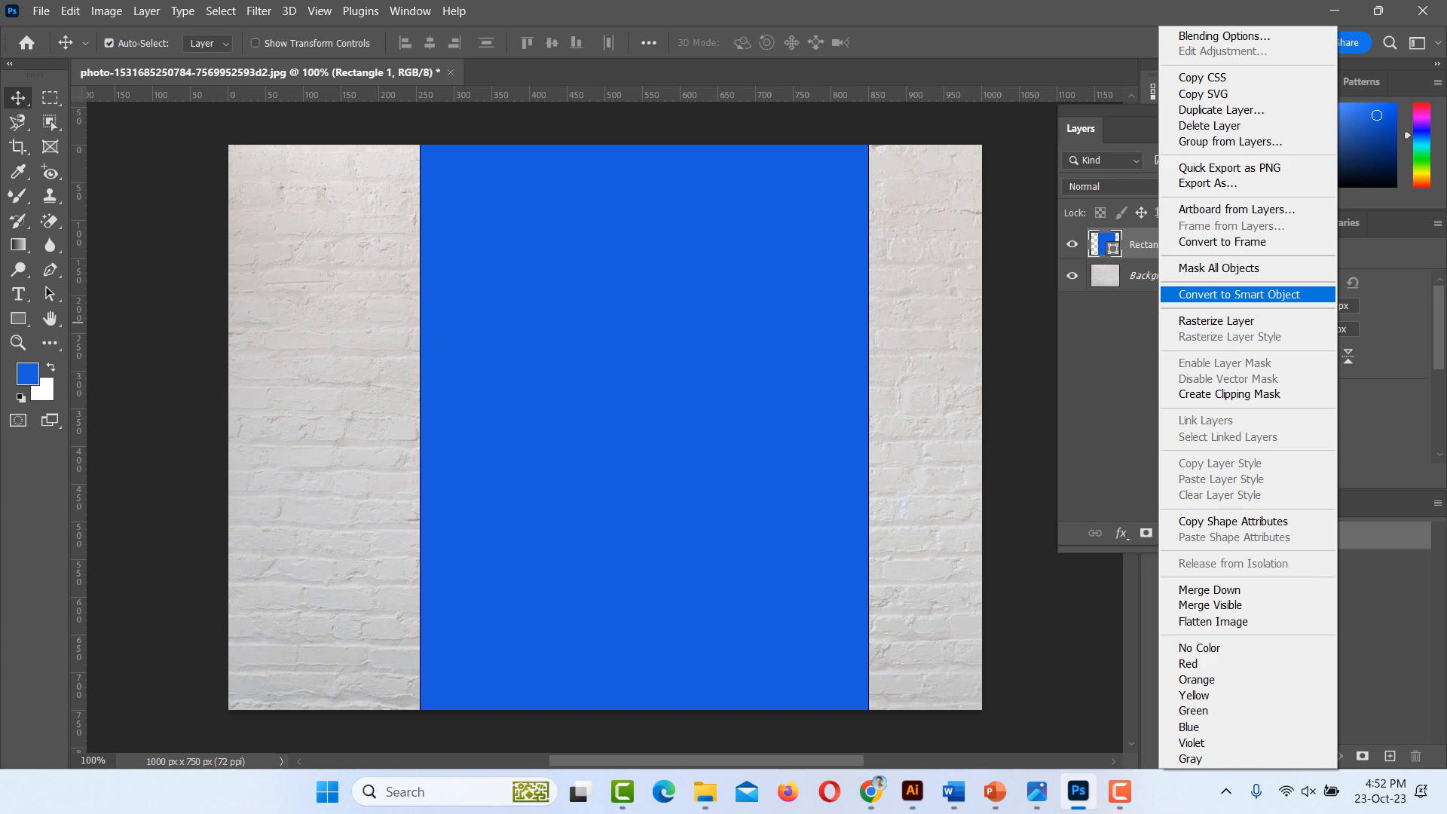
click(1239, 295)
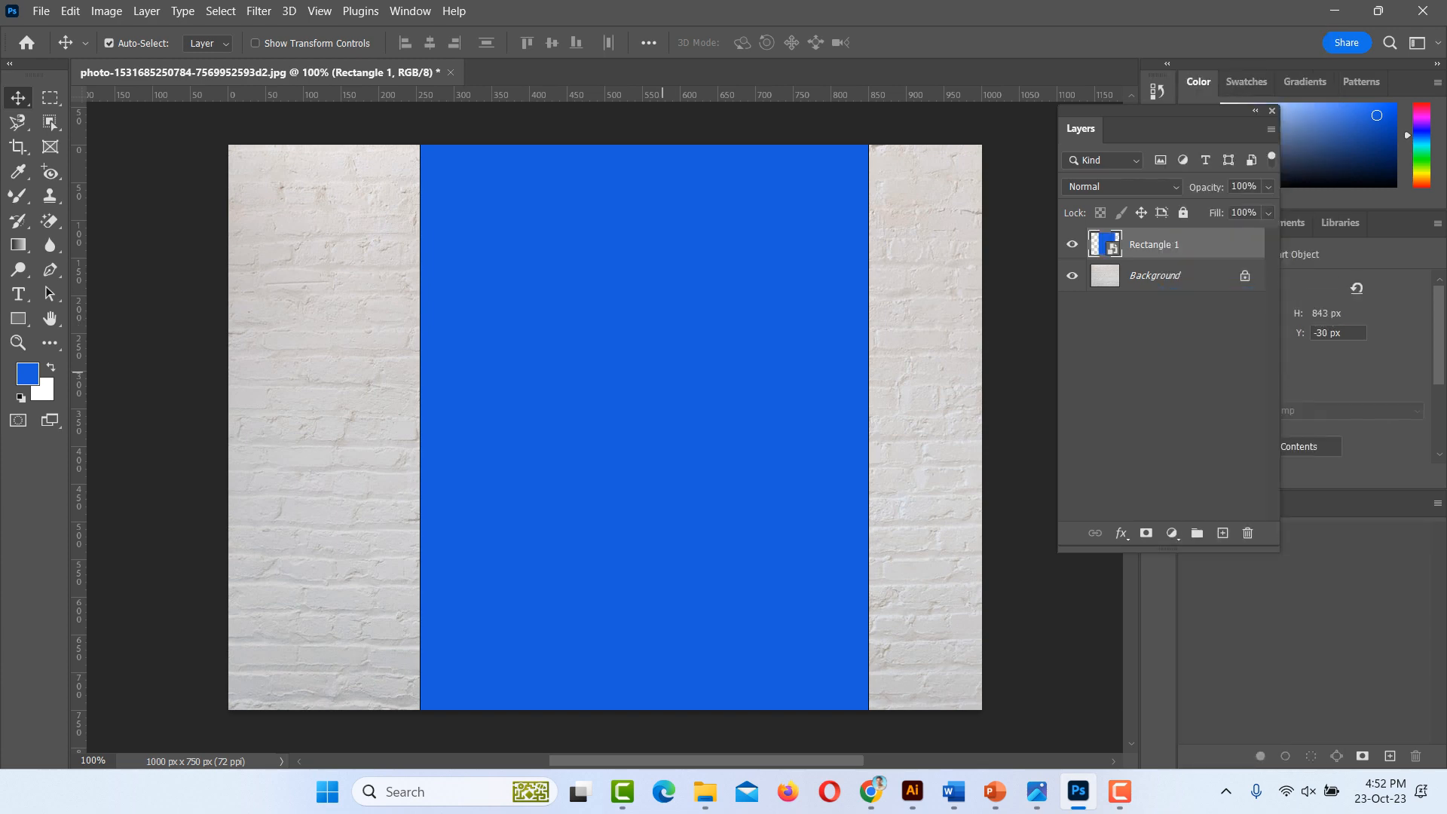
- Scale the blue smart object proportionally to about 225 px high and place it on the upper middle of the wall
key(ctrl+t)
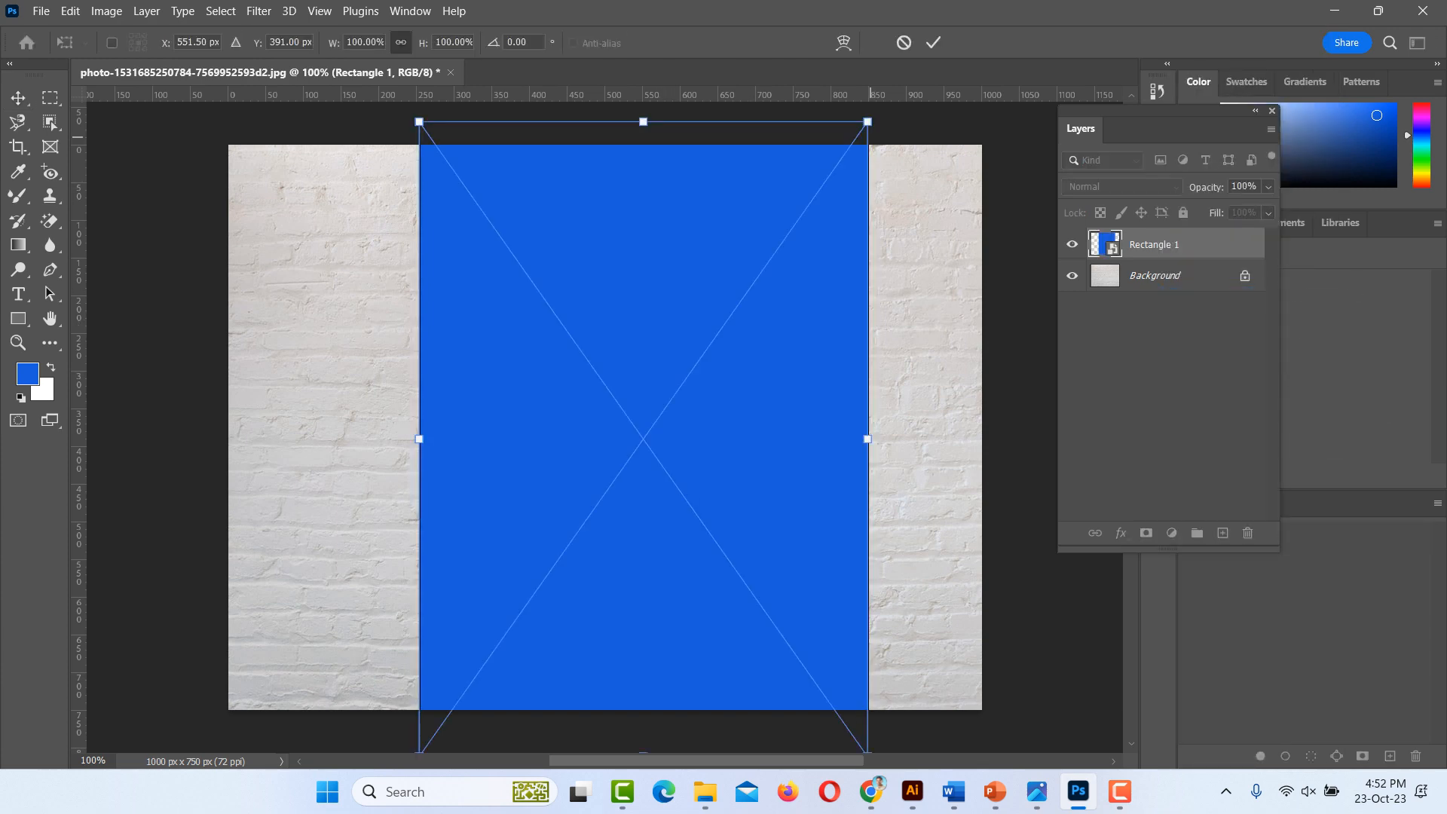
drag(867, 121, 849, 150)
drag(823, 202, 759, 336)
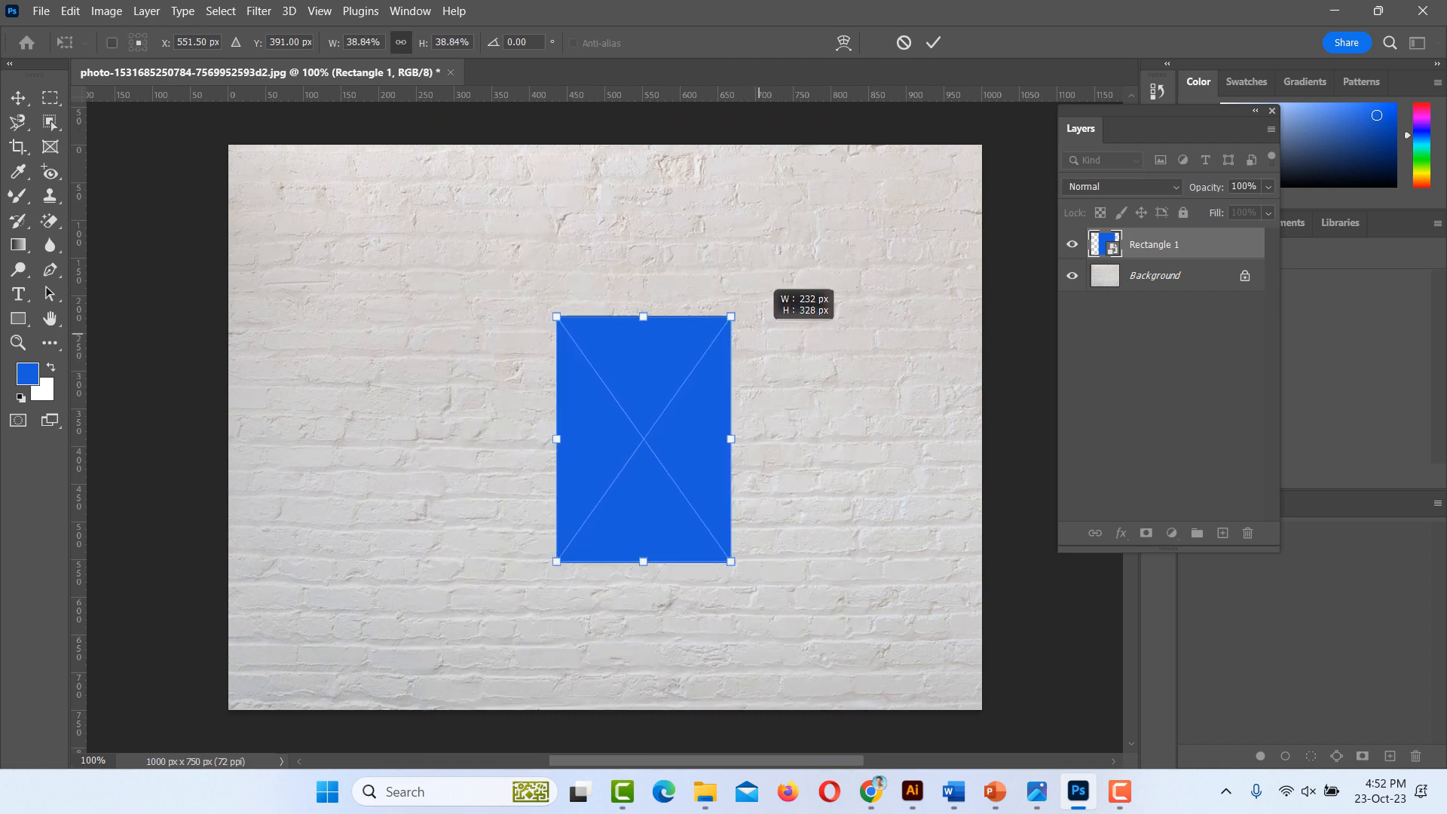
drag(684, 392, 694, 318)
drag(740, 489, 727, 469)
mouse_move(686, 421)
mouse_down()
mouse_move(681, 447)
mouse_move(675, 405)
mouse_up()
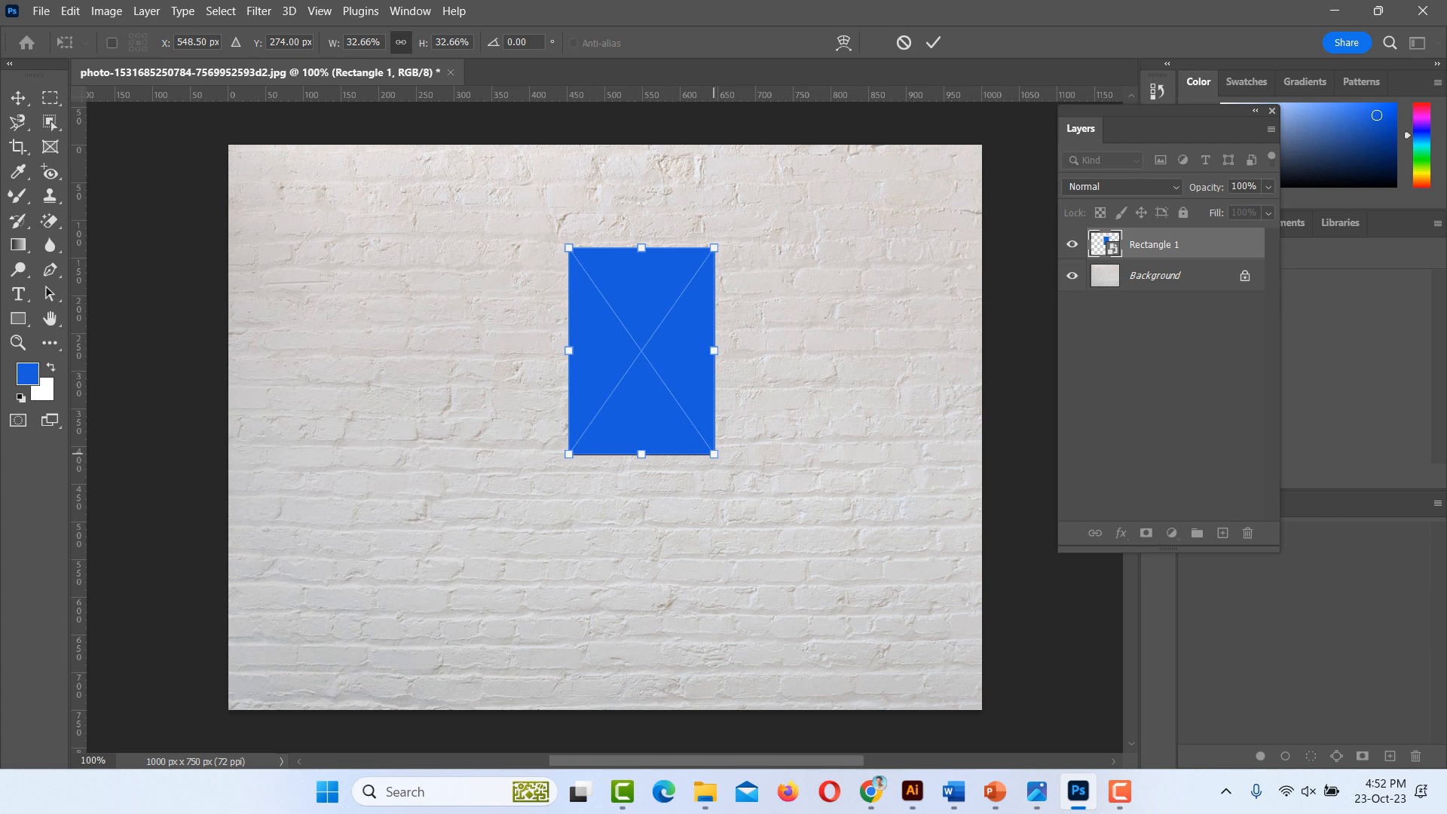
drag(713, 454, 666, 385)
key(Return)
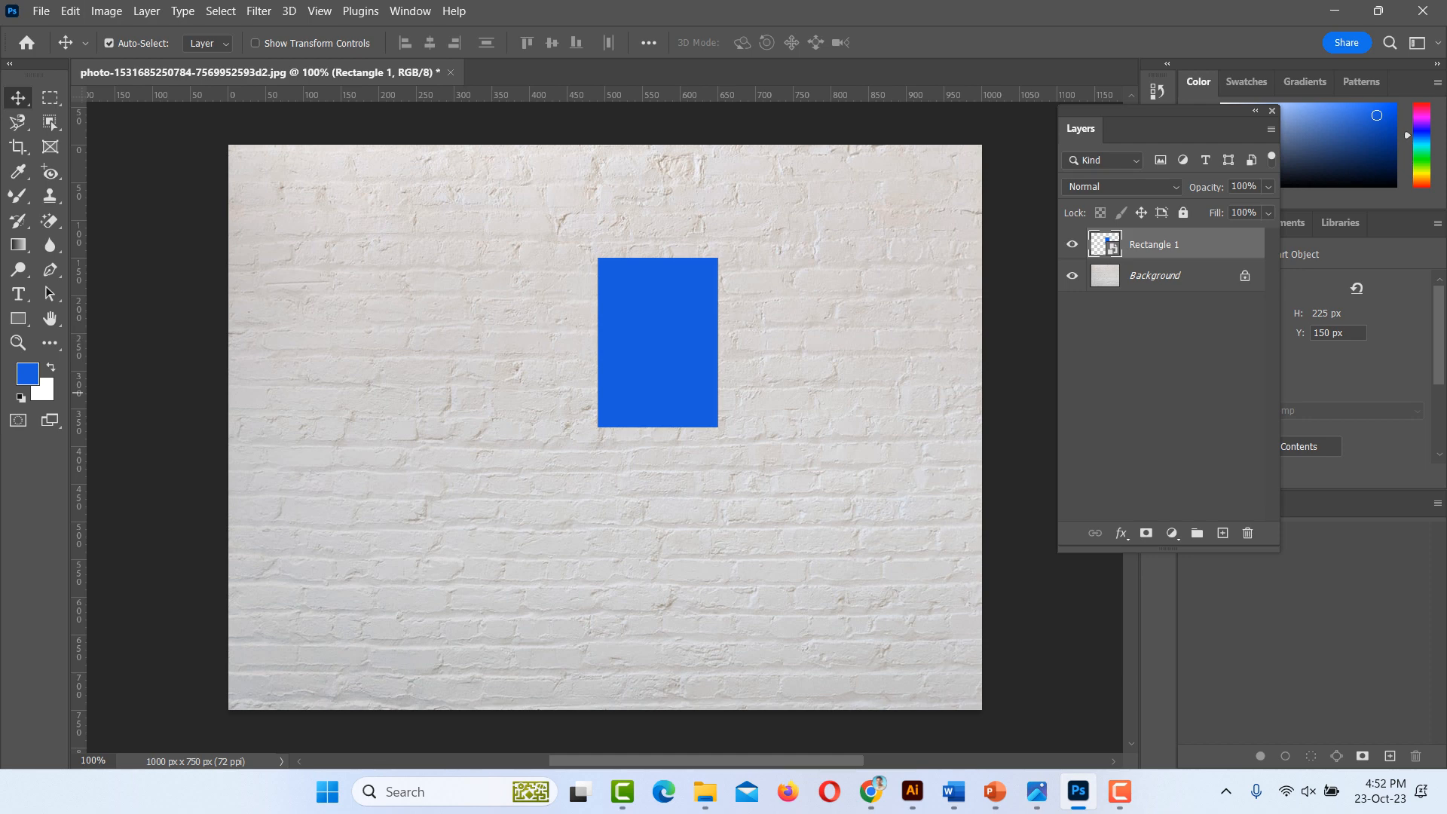
- Draw a second rectangle, about 197 by 263 px, evenly surrounding the blue poster
click(18, 318)
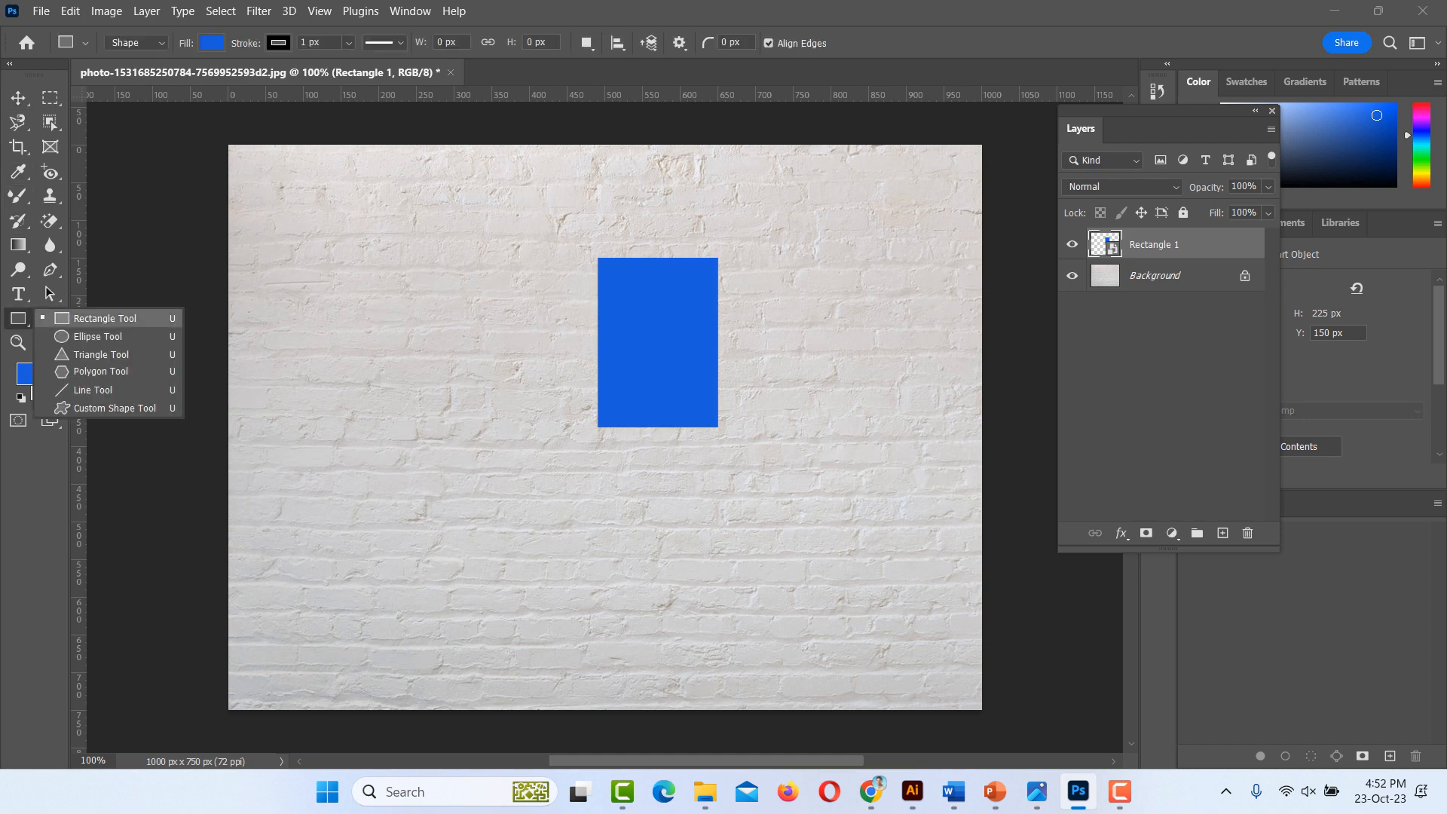
click(105, 319)
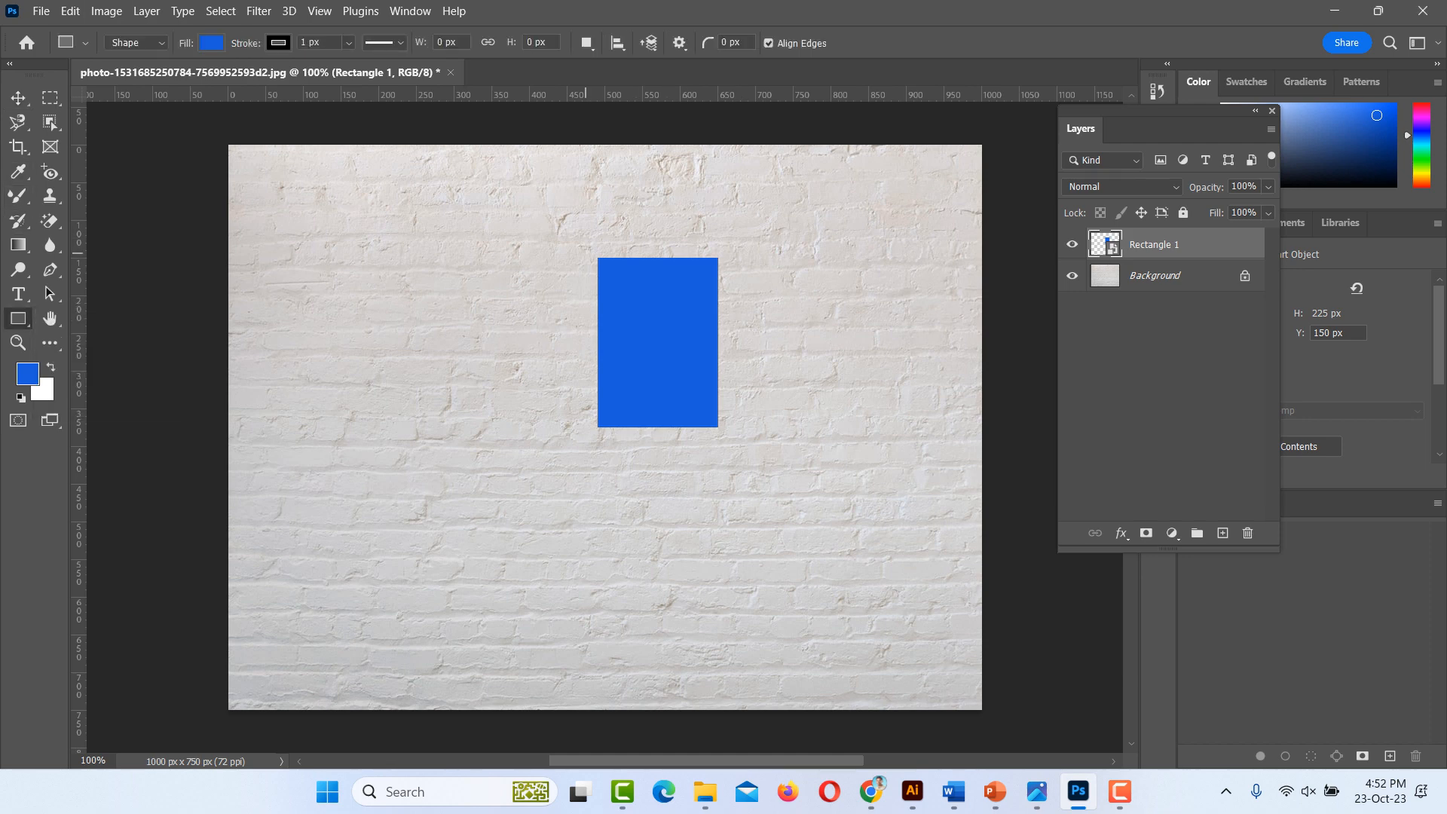
drag(583, 244, 732, 443)
- Set both the foreground colour and the fill of the Rectangle 2 shape to white (ffffff)
click(28, 374)
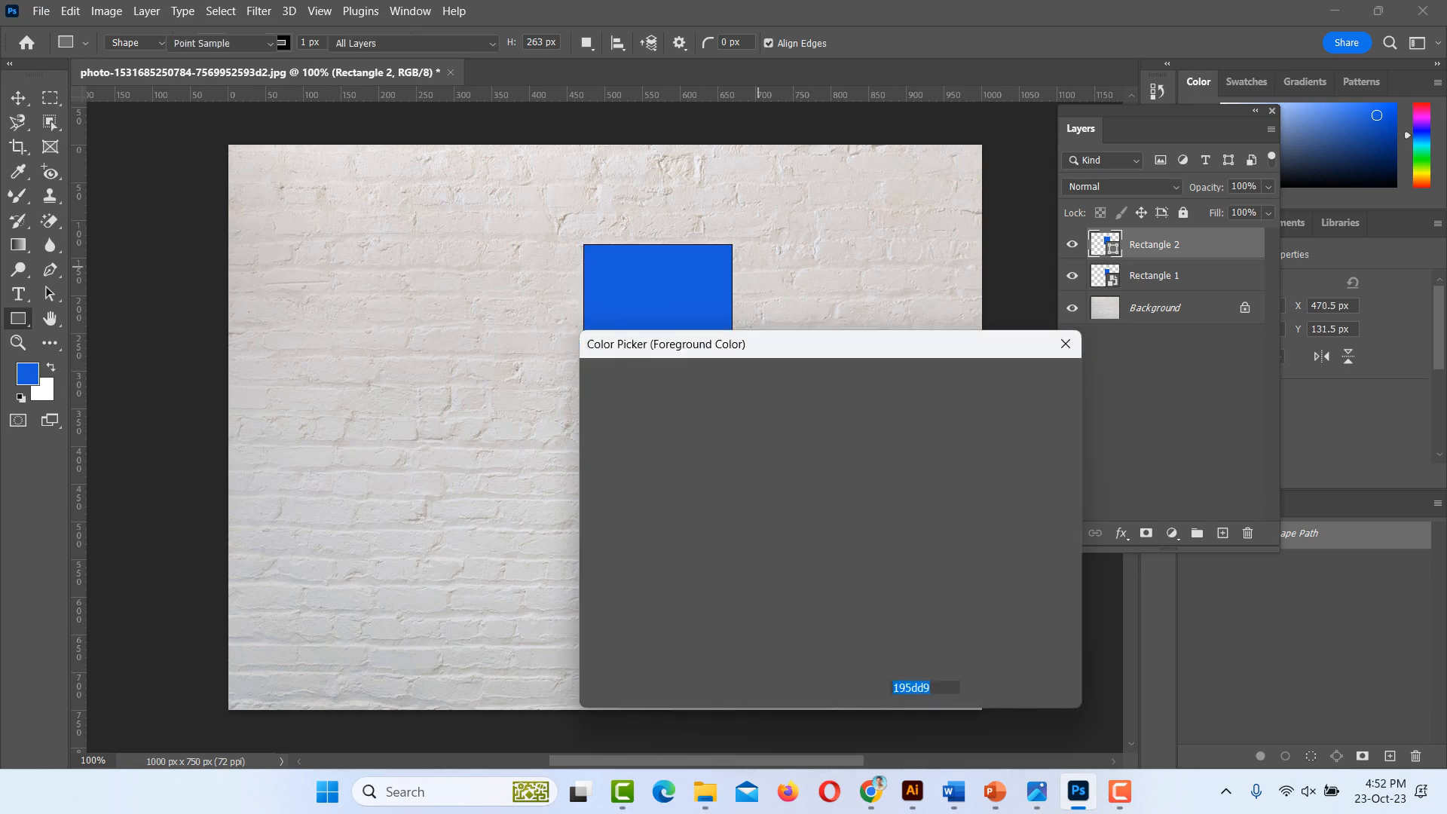
text(ffffff)
key(Return)
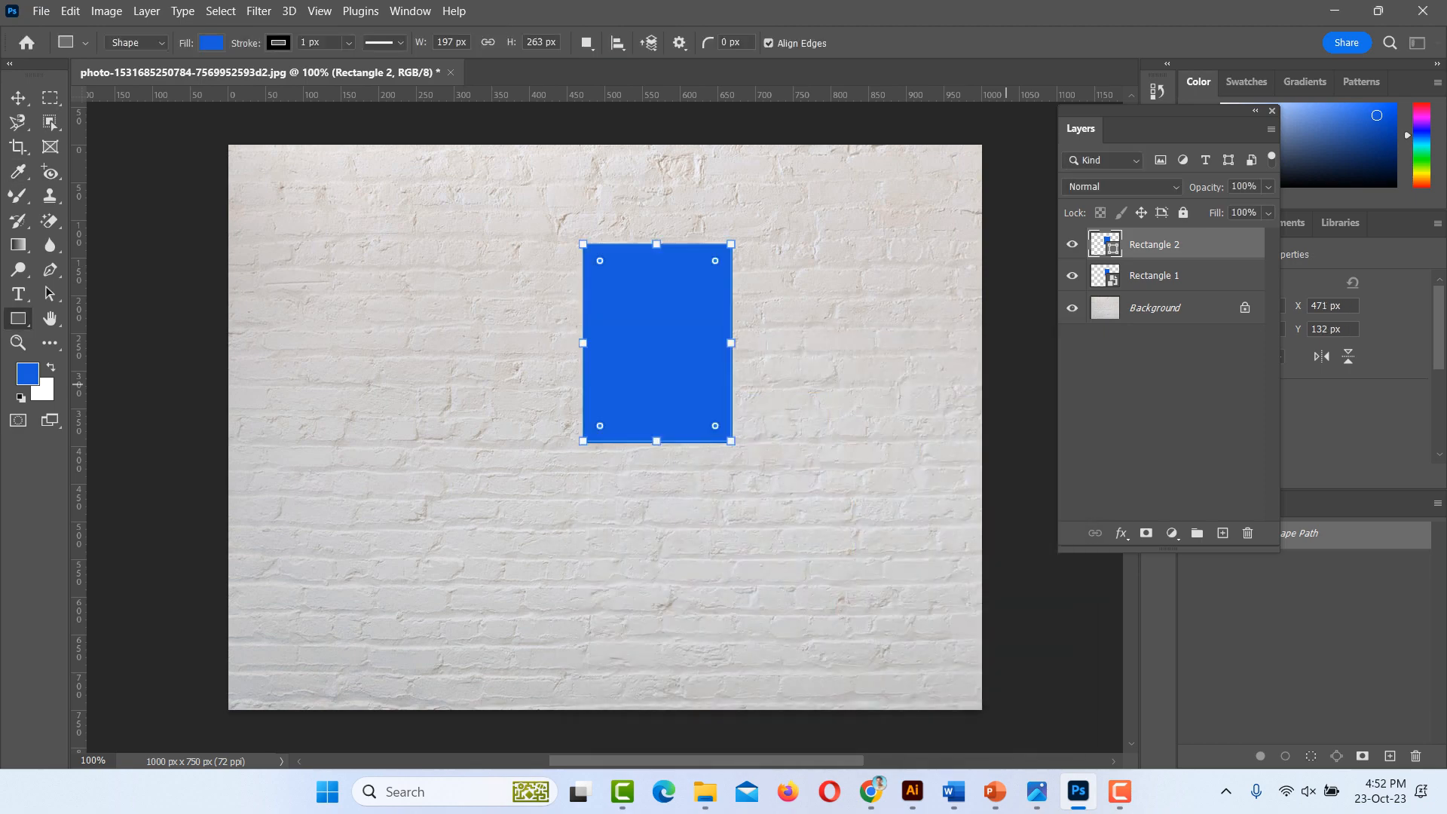
double_click(1104, 244)
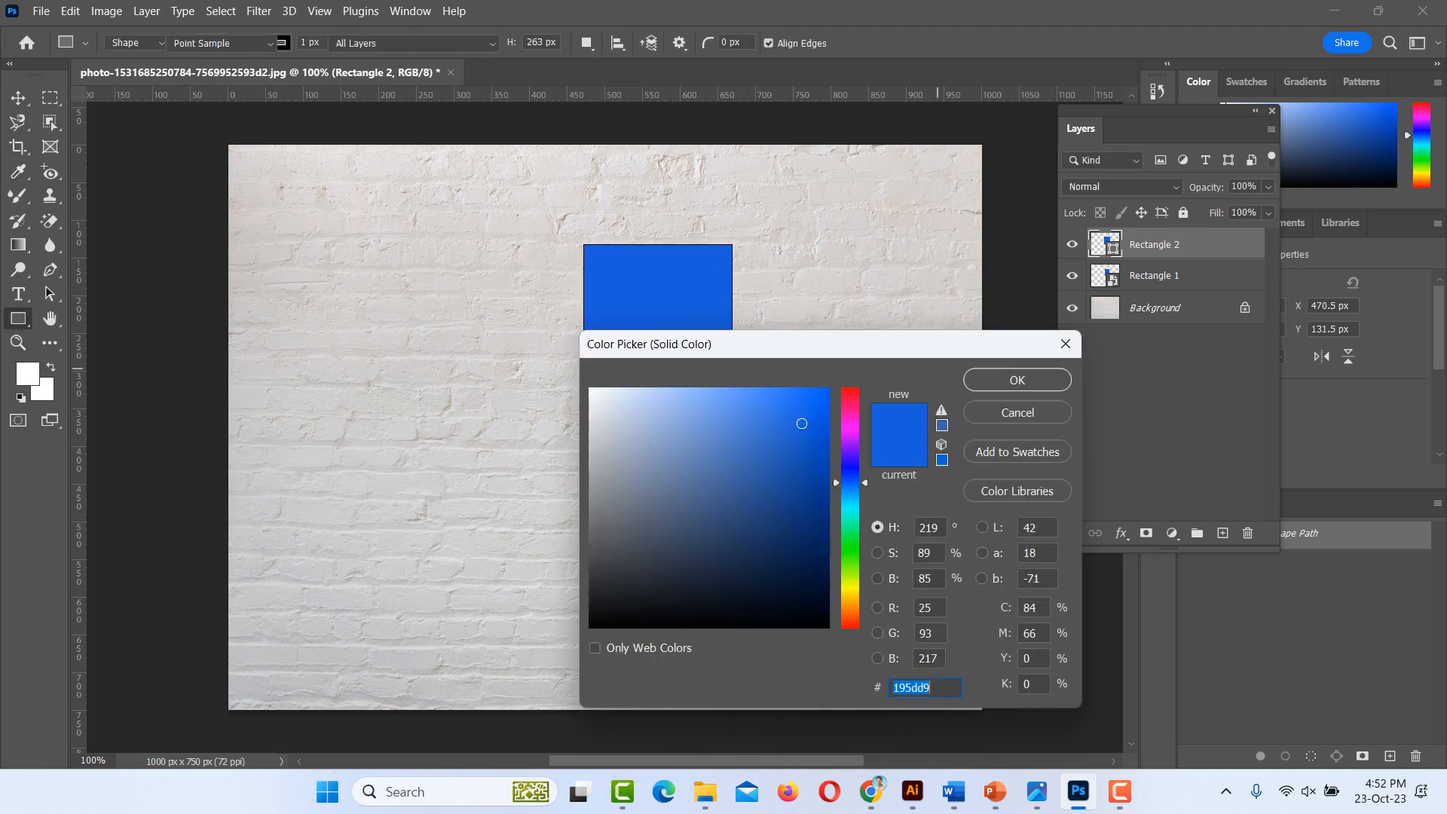
text(ffffff)
key(Return)
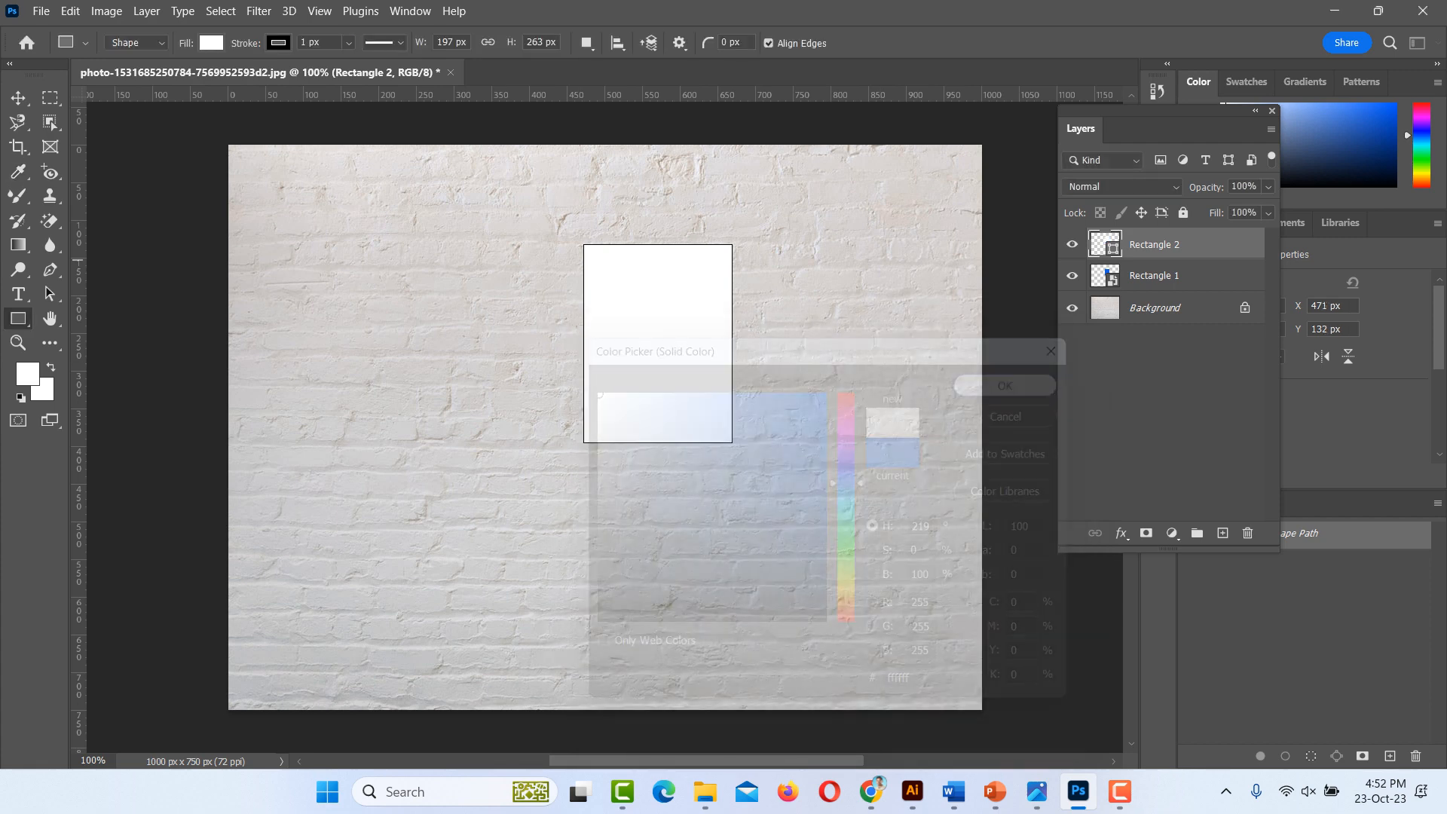
- Place the Rectangle 2 layer beneath Rectangle 1 so it forms a frame behind the blue poster
drag(1157, 245, 1156, 288)
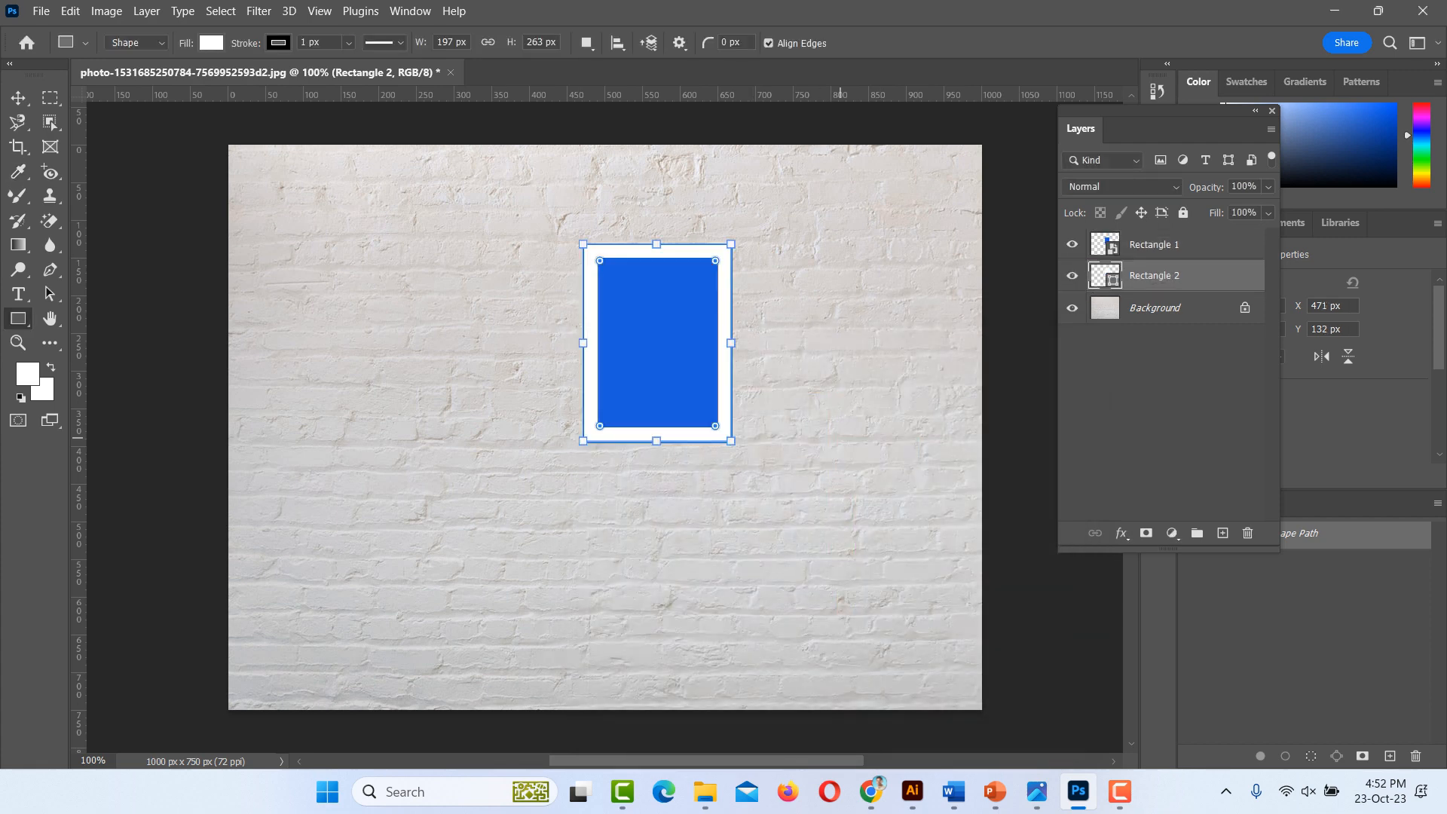
key(v)
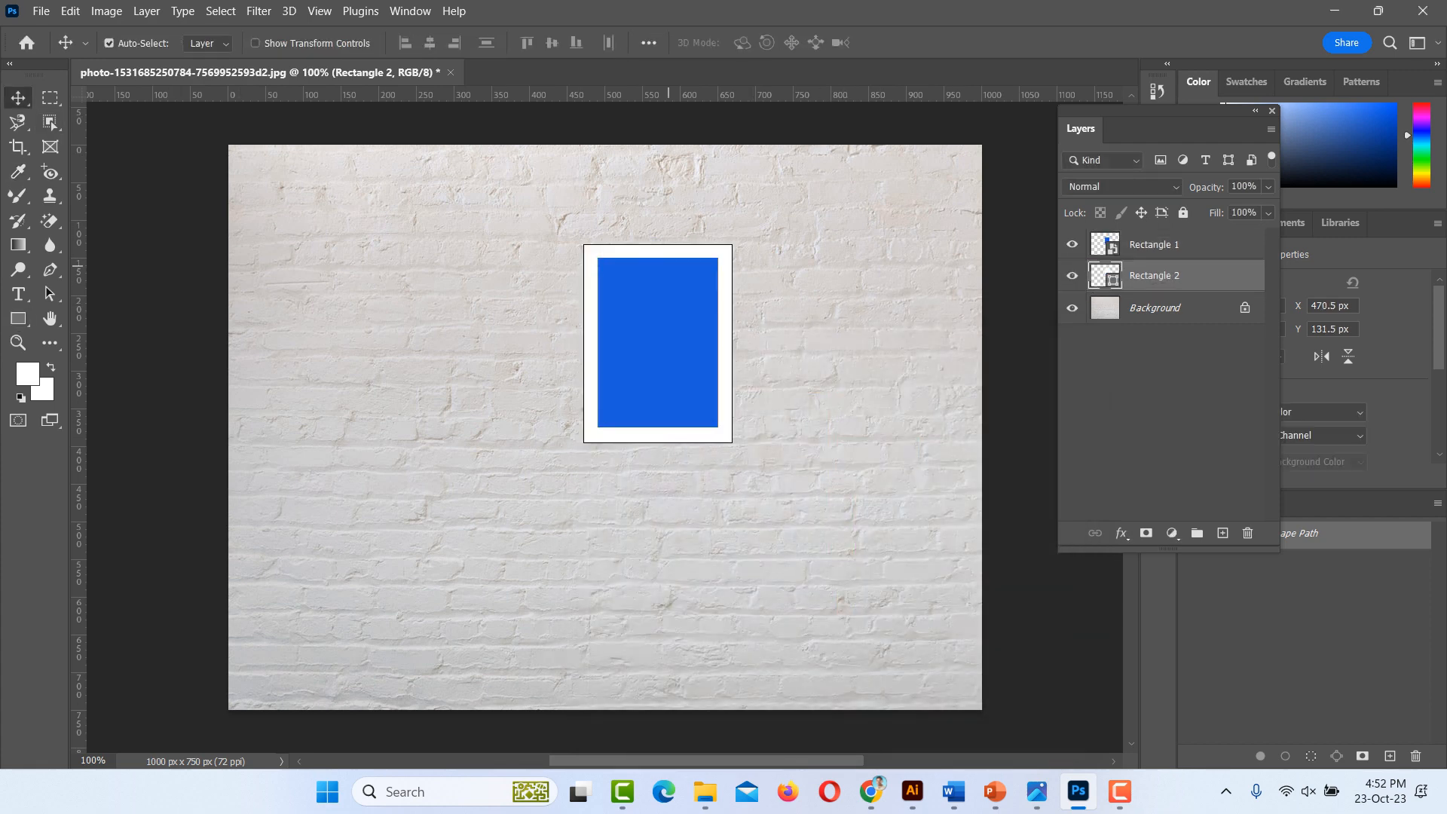
scroll(611, 277, up, 3)
click(1156, 276)
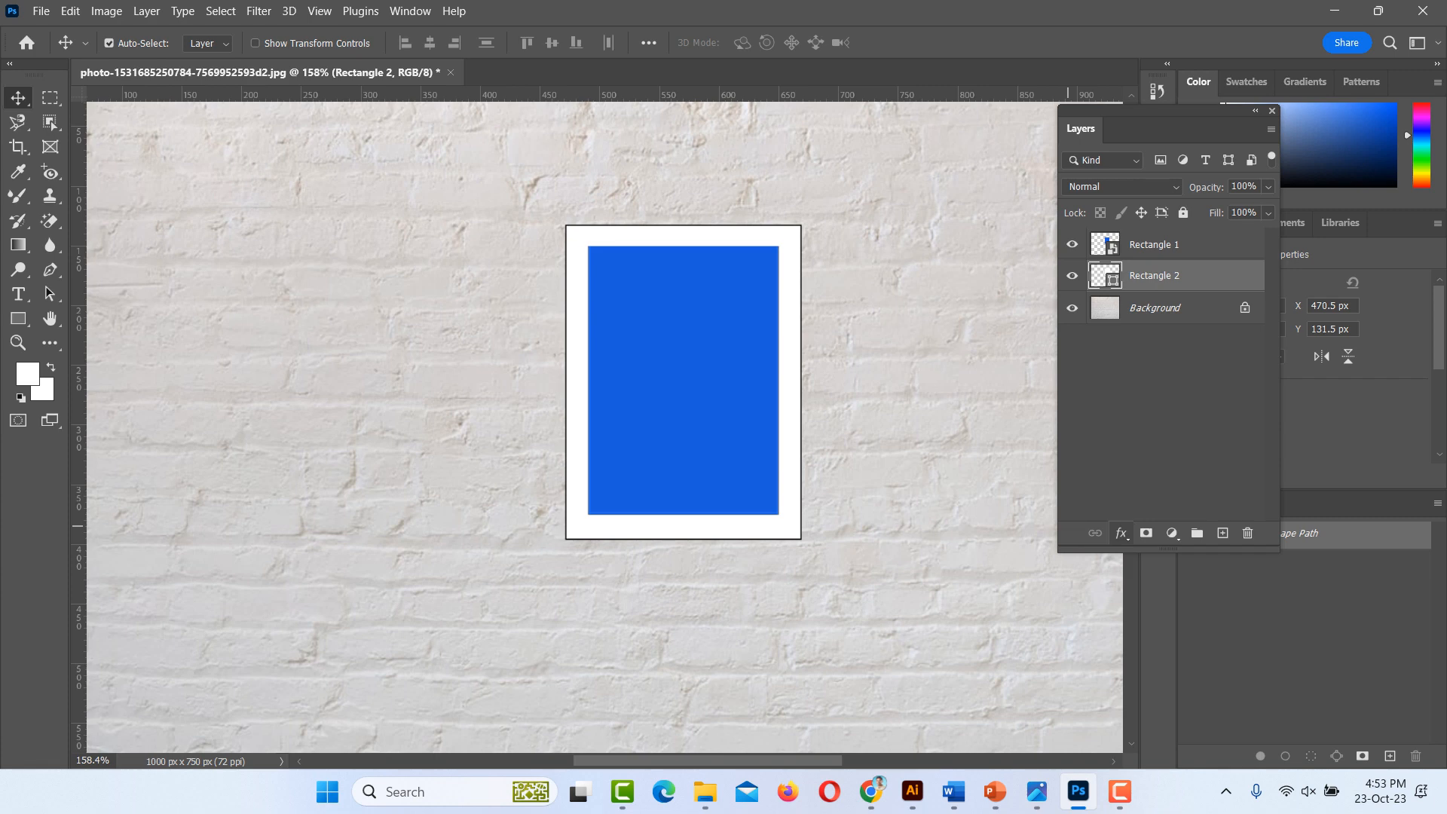
click(1121, 533)
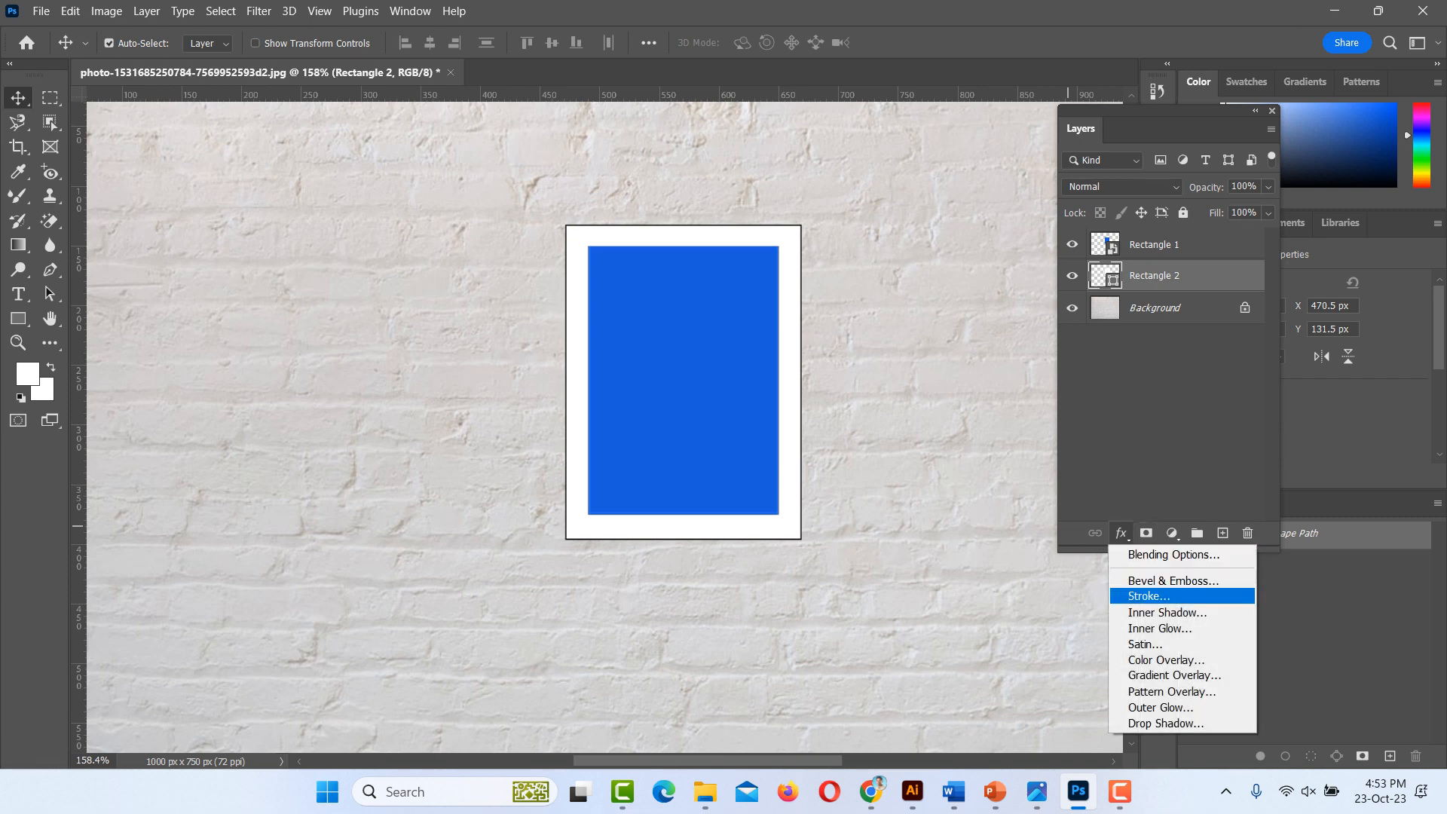
click(1173, 554)
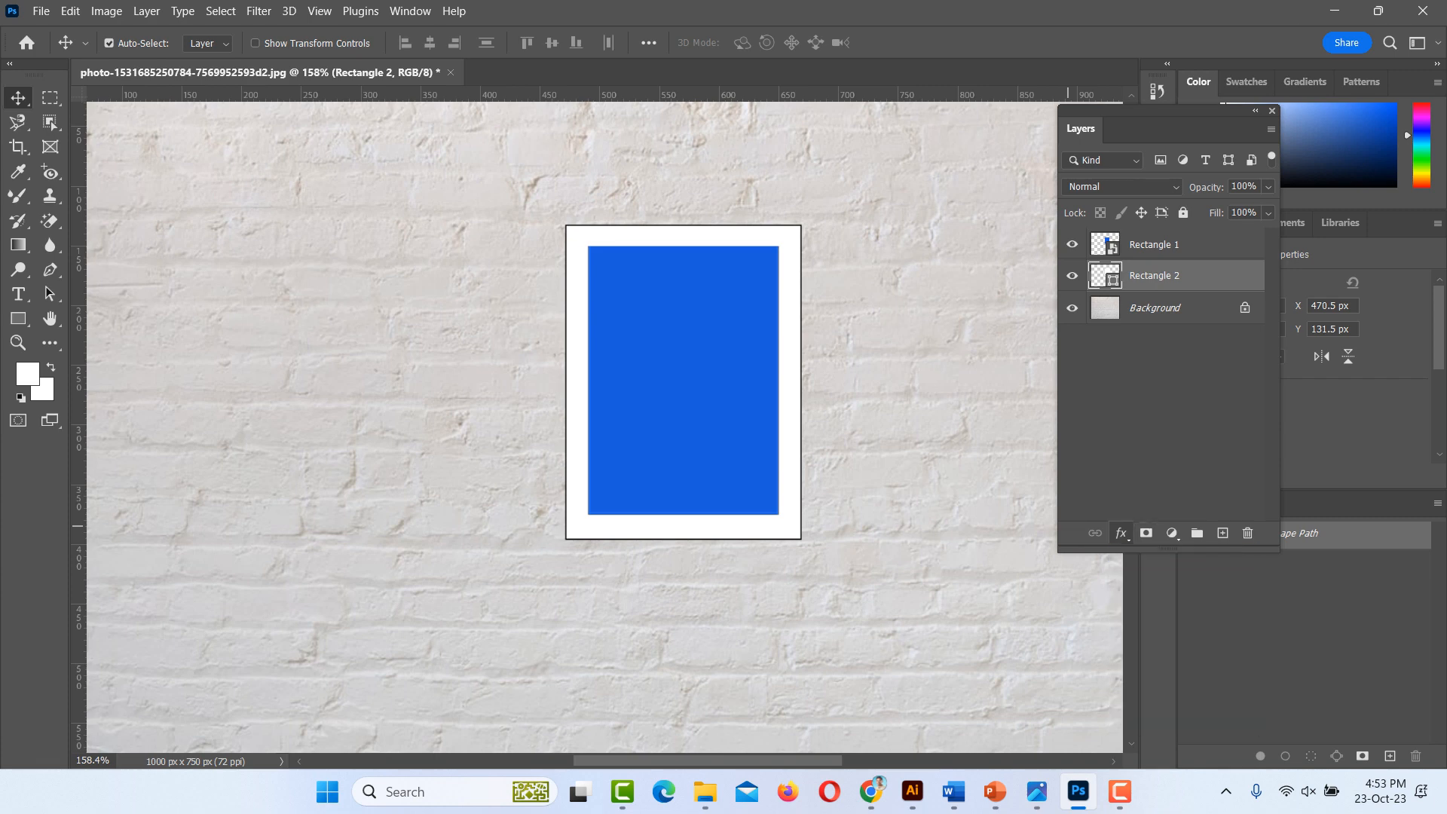
drag(734, 75, 1206, 161)
click(897, 277)
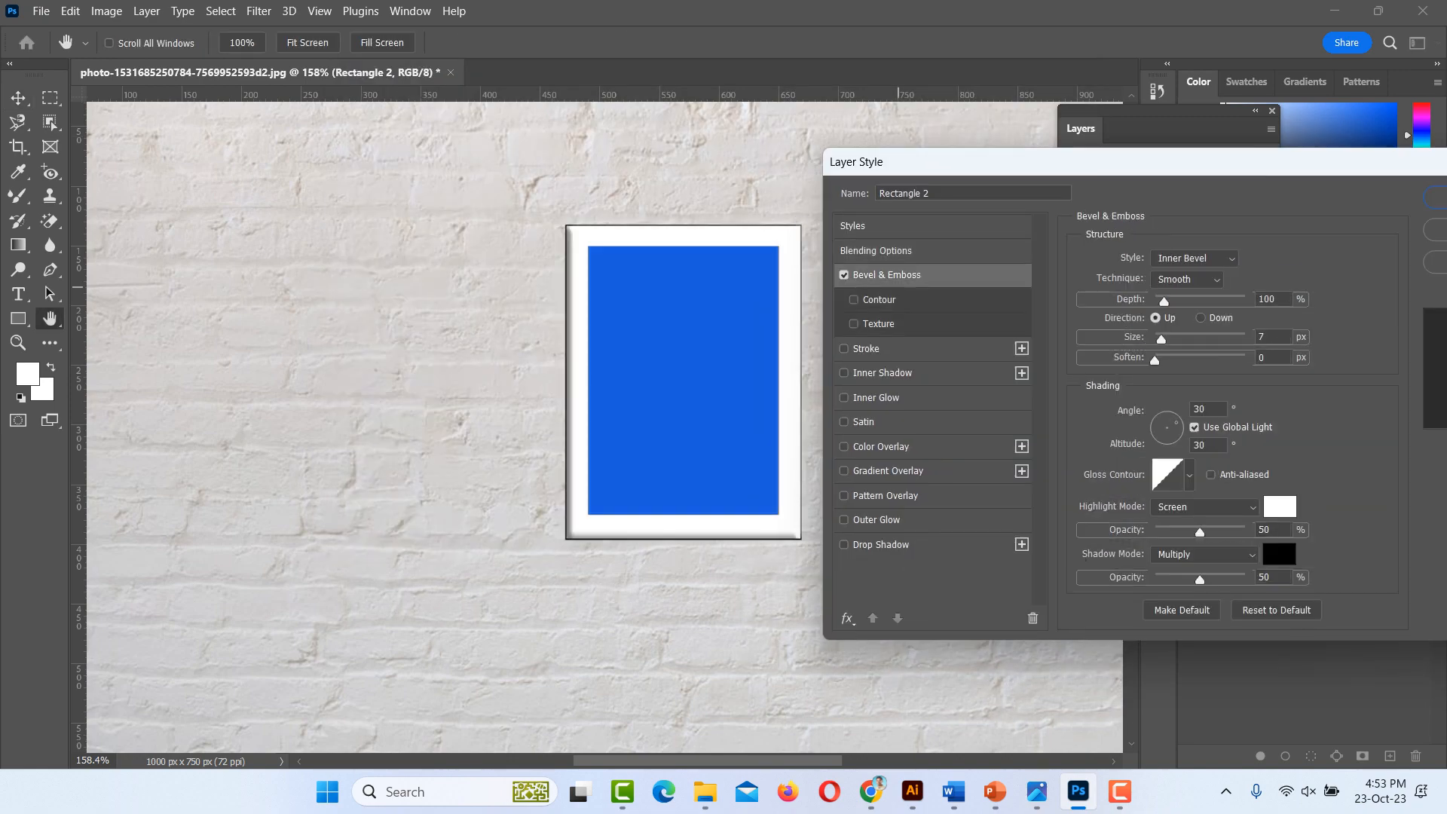
drag(1131, 162, 890, 198)
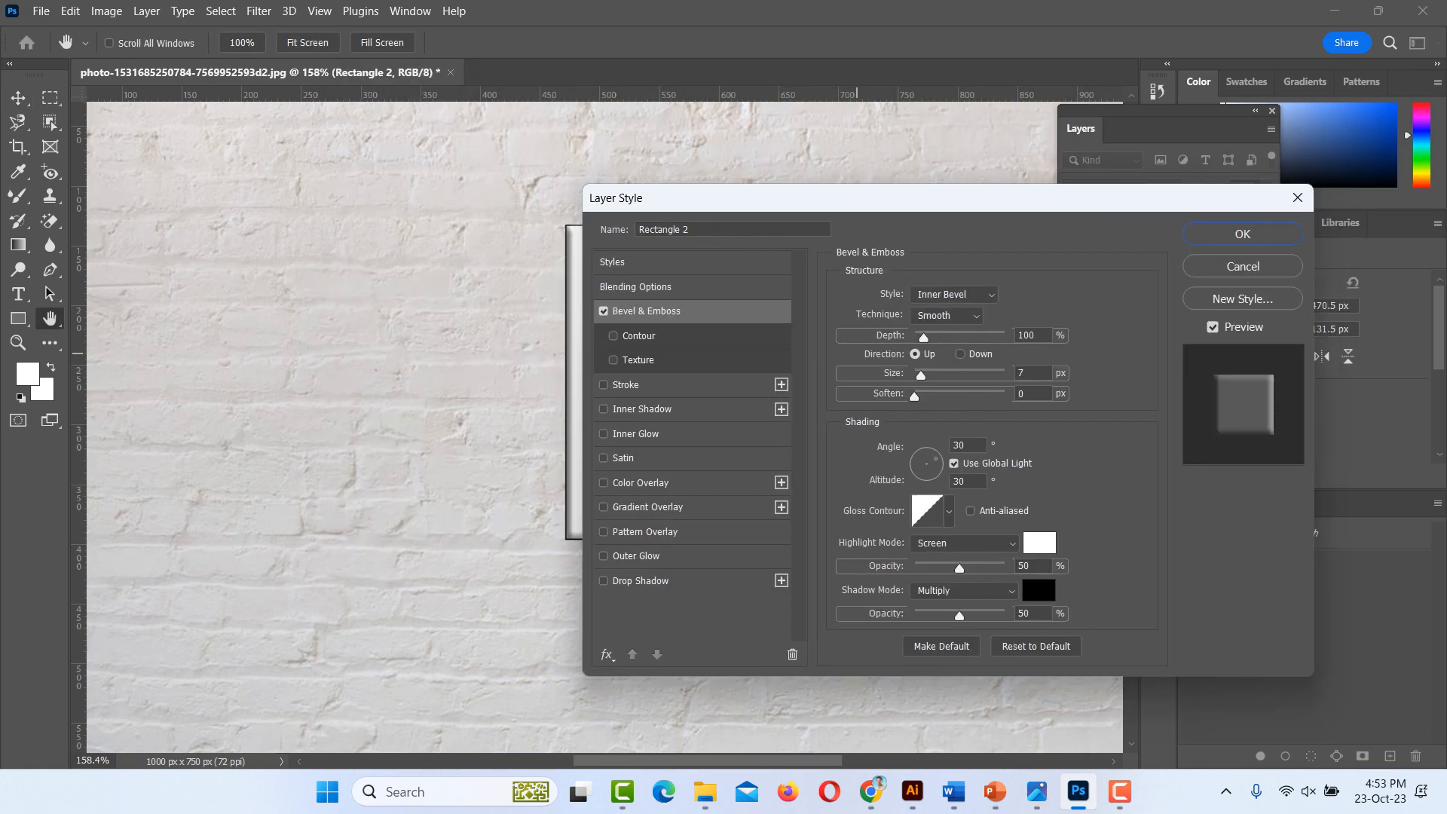
click(1299, 197)
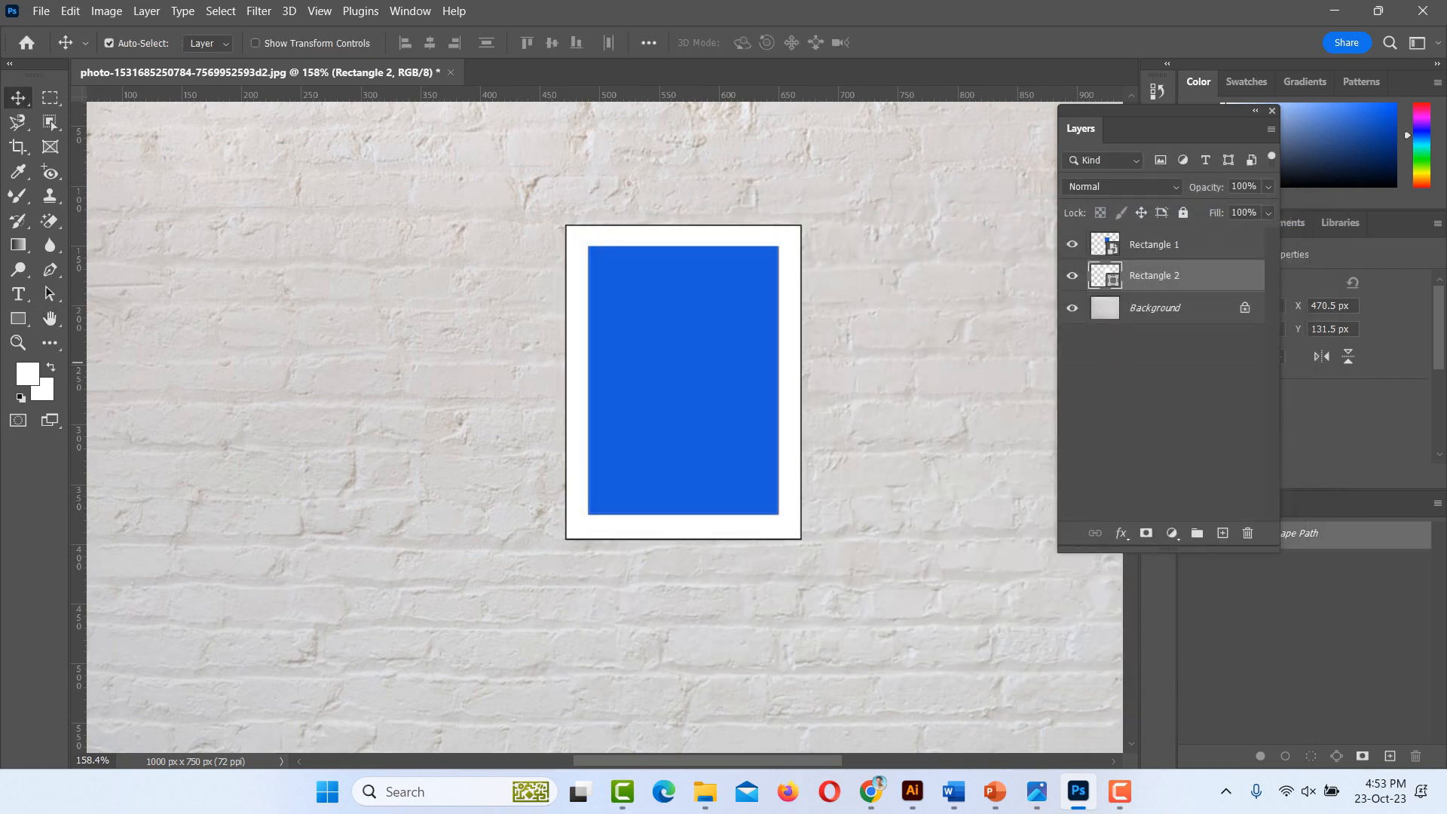
- Change the fill colour of the Rectangle 2 frame to a golden yellow
double_click(1112, 282)
drag(663, 503, 590, 410)
drag(850, 626, 850, 599)
drag(749, 503, 729, 406)
click(1017, 380)
- Add a Bevel & Emboss effect to the golden frame with a depth of 407%
click(1121, 533)
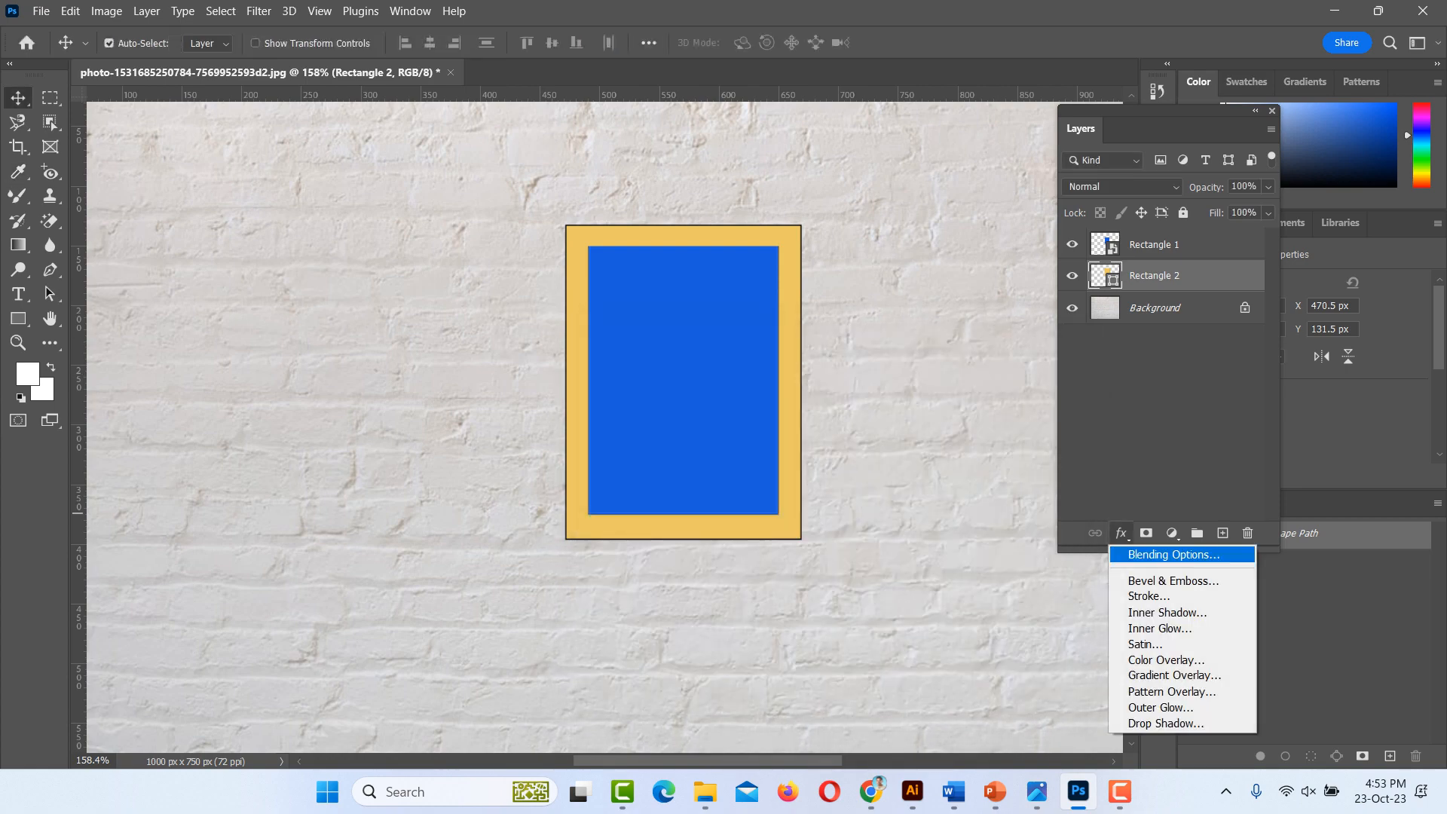
click(1134, 581)
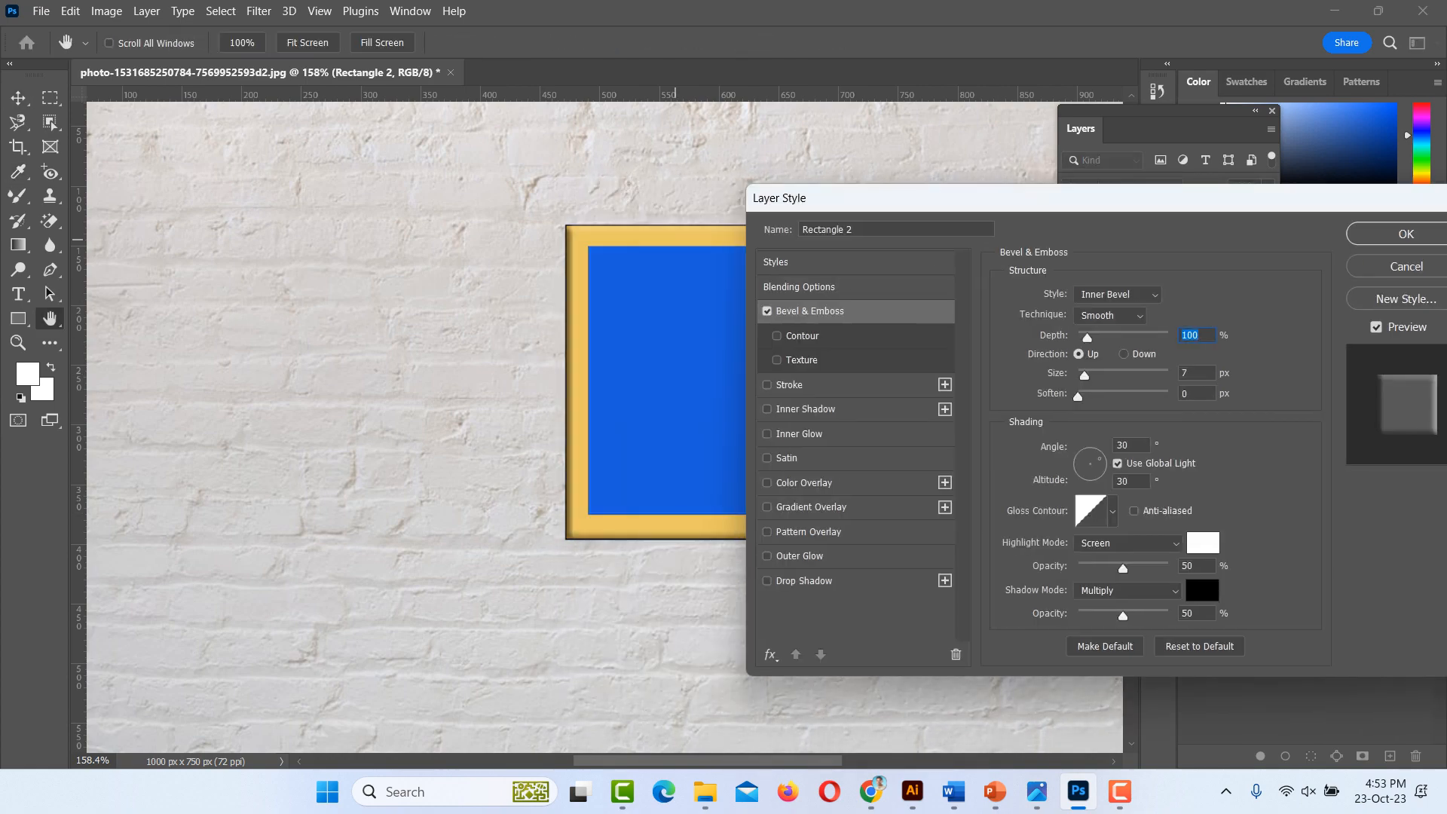
drag(1087, 338, 1115, 337)
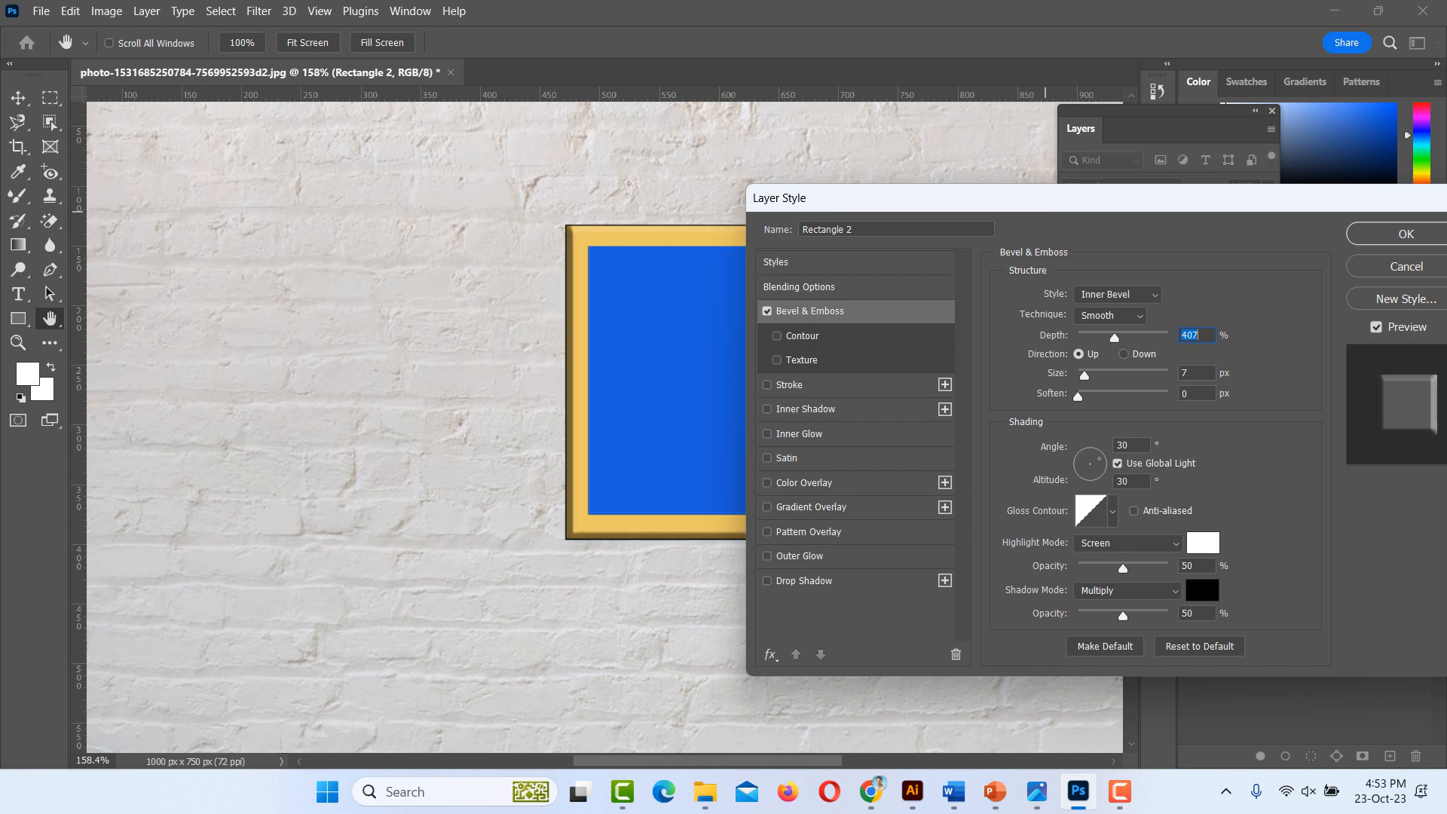
drag(852, 191, 1044, 216)
- Set the frame's bevel size to 13 px and its soften value to 7 px
mouse_move(1270, 419)
mouse_down()
mouse_move(1314, 419)
mouse_move(1269, 419)
mouse_up()
key(Tab)
text(49)
key(Tab)
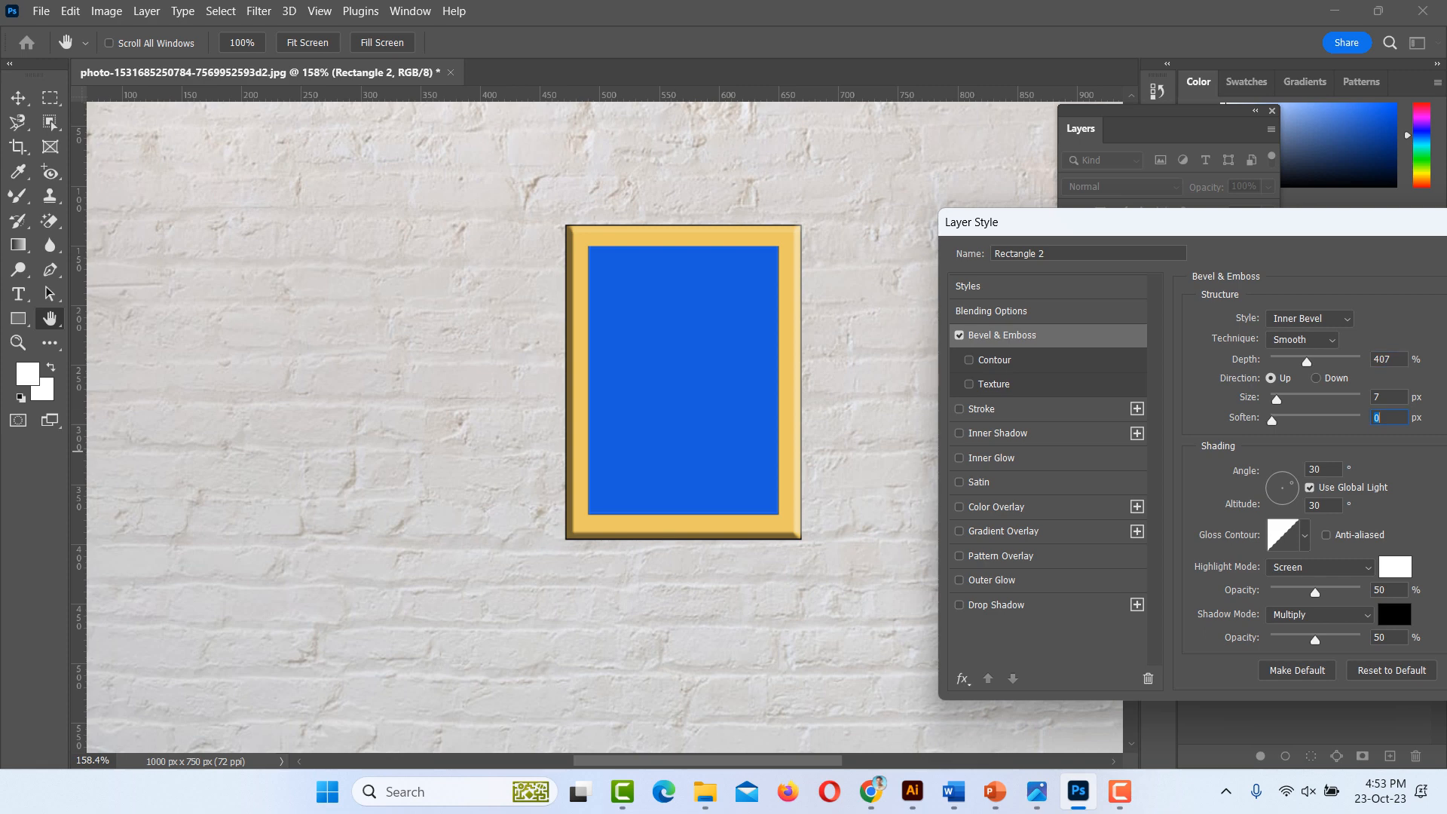
drag(1296, 400, 1281, 400)
text(3)
key(shift+Tab)
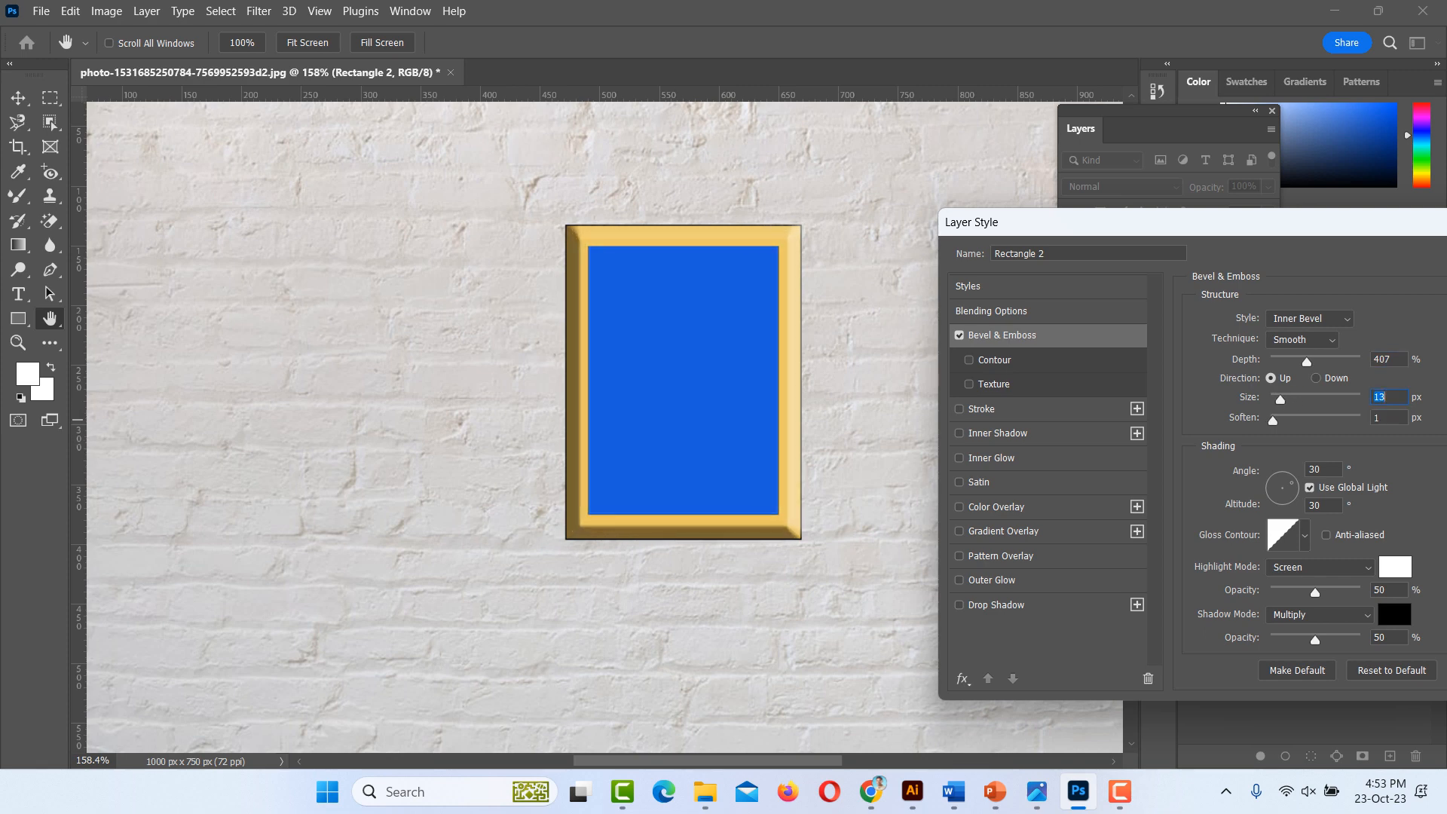
key(Tab)
text(7)
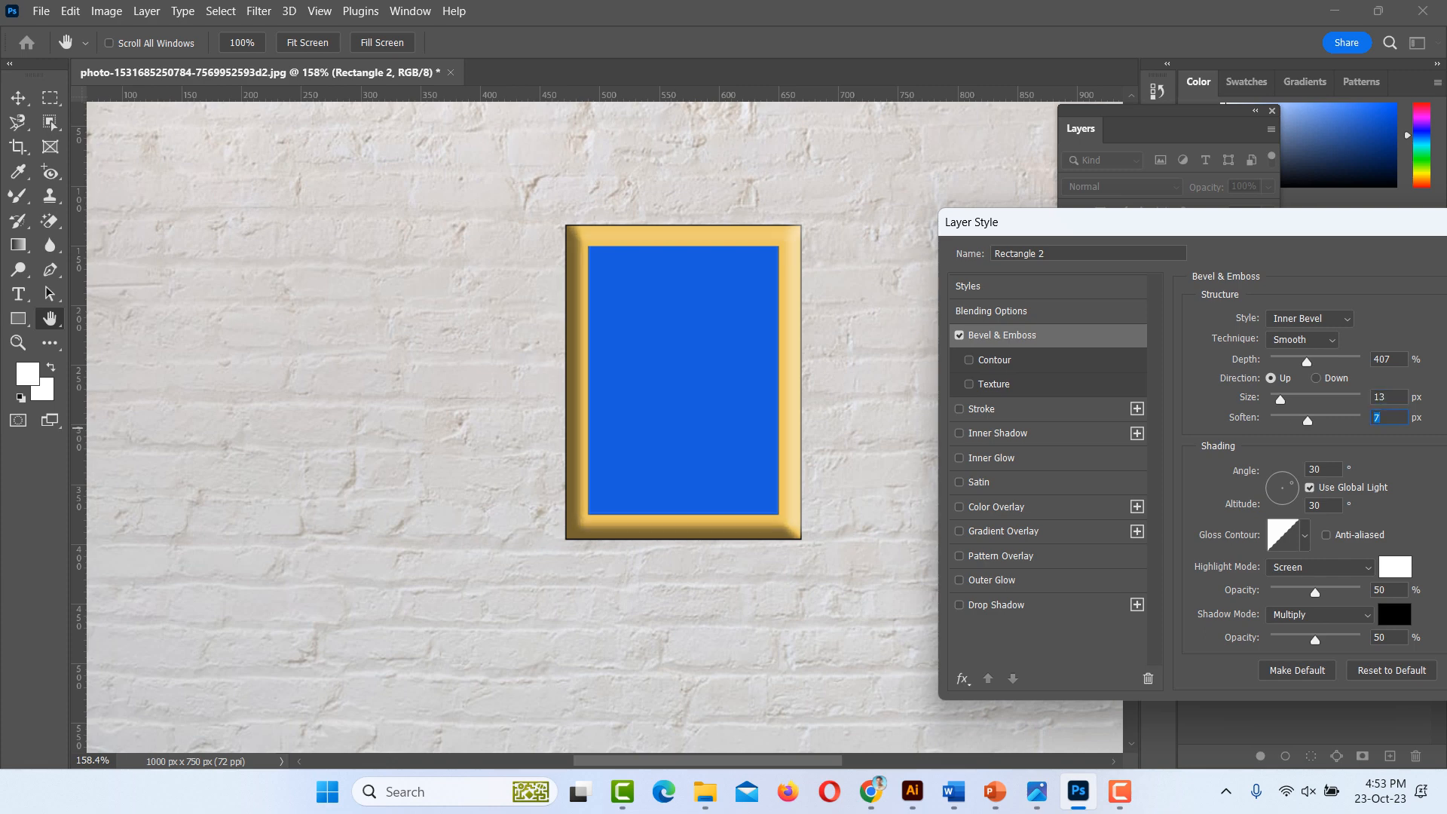
- Add a 6 px black inside stroke to the frame and adjust its bevel to 355% depth and 6 px soften
click(981, 409)
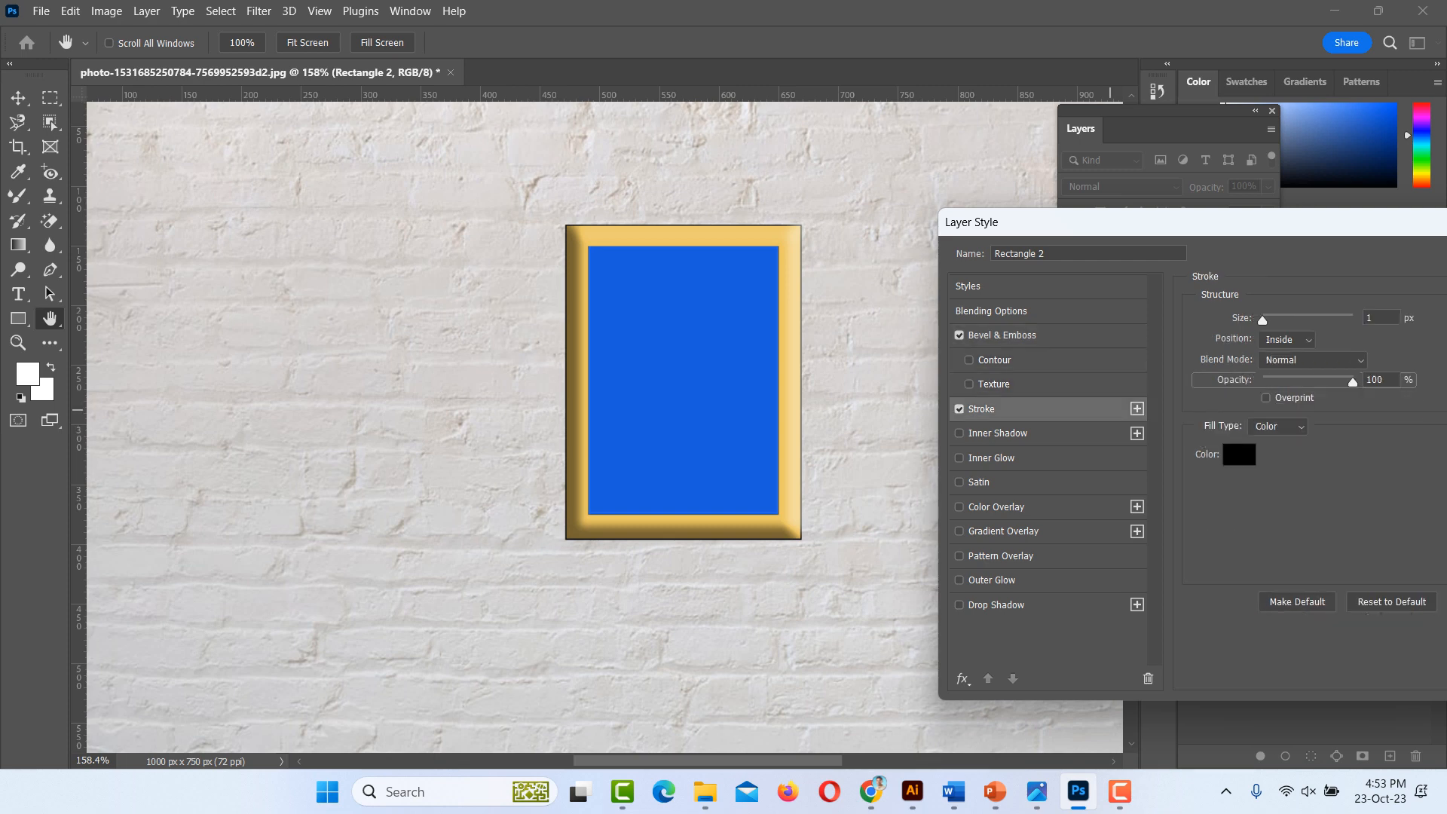
mouse_move(1263, 319)
mouse_down()
mouse_move(1283, 319)
mouse_move(1268, 320)
mouse_up()
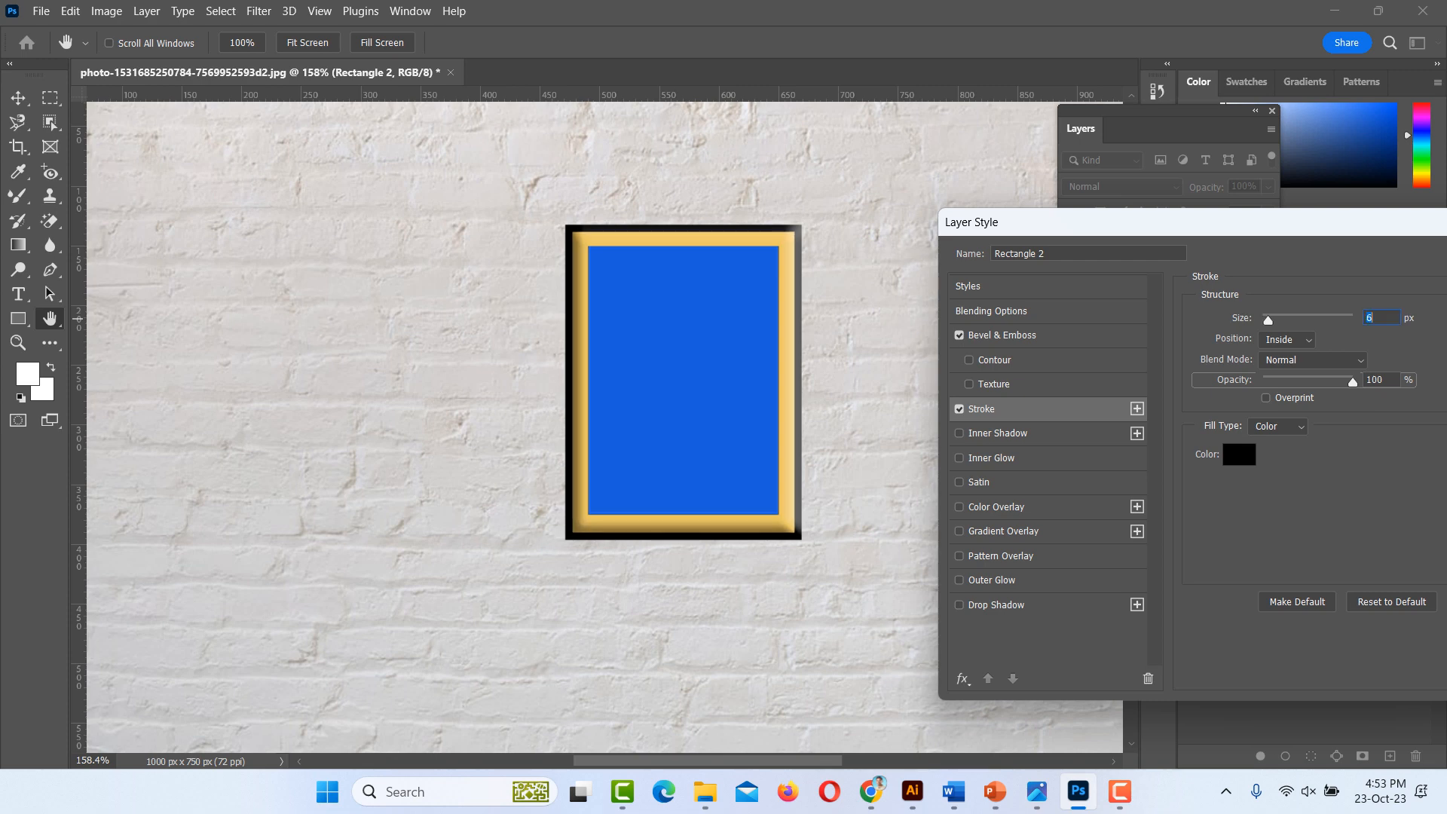
click(1019, 334)
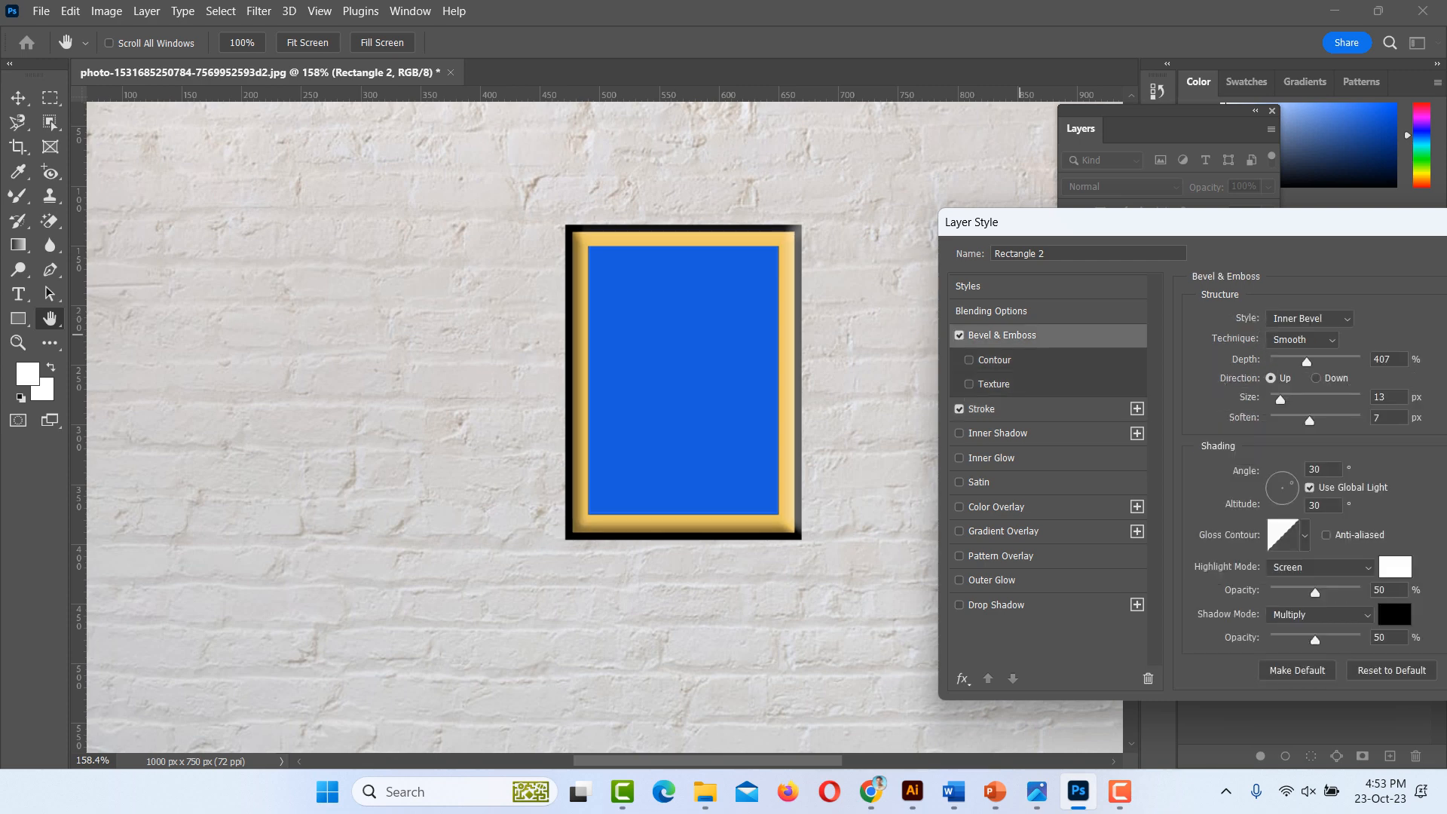
mouse_move(1310, 420)
mouse_down()
mouse_move(1302, 398)
mouse_move(1278, 396)
mouse_move(1302, 361)
mouse_up()
drag(1176, 221, 868, 236)
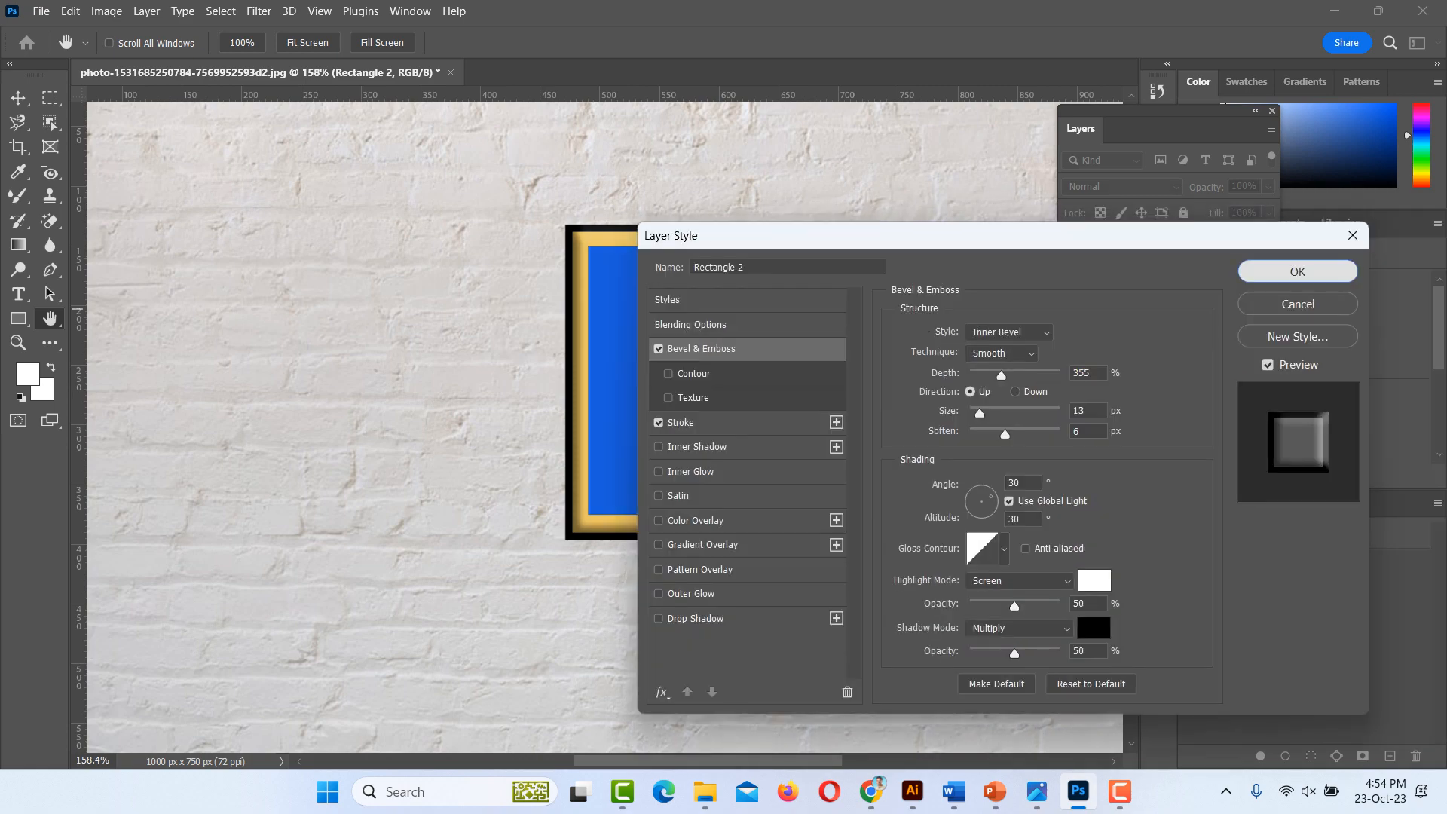
click(1298, 272)
scroll(603, 422, up, 5)
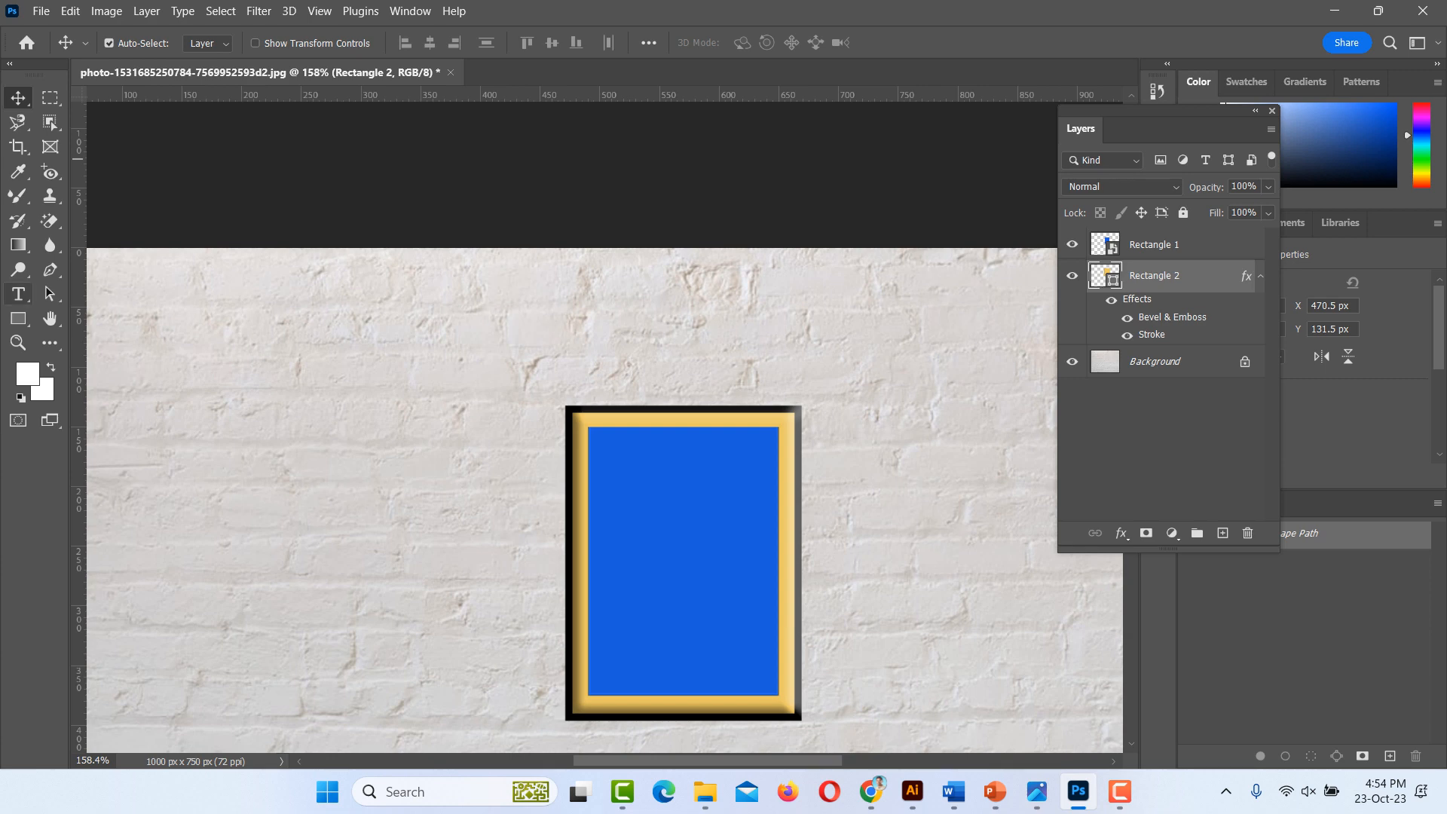
- Draw a circle of about 32 px just above the frame's upper-left edge on a new layer above Rectangle 1
click(18, 319)
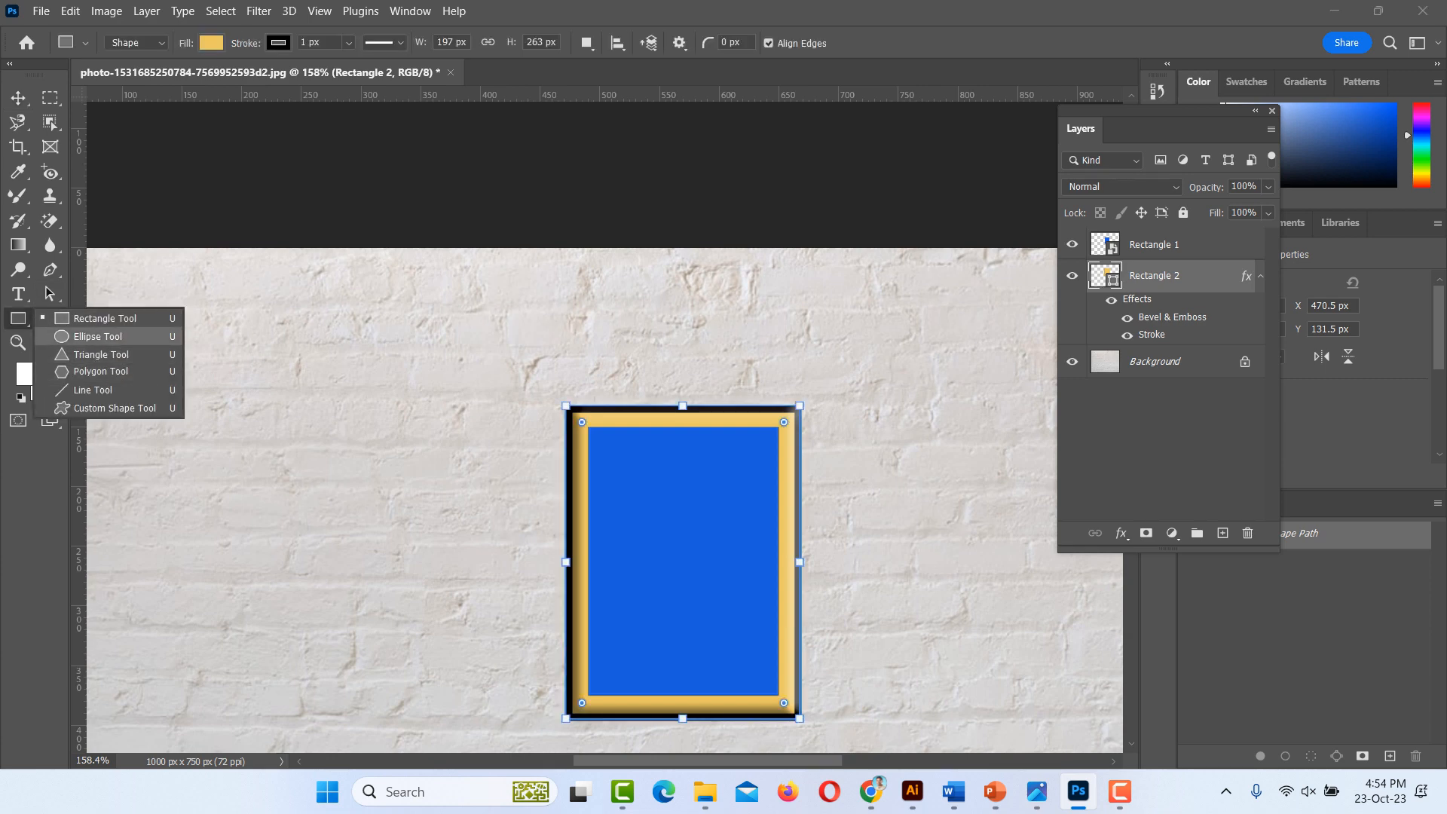
click(98, 336)
scroll(627, 417, up, 2)
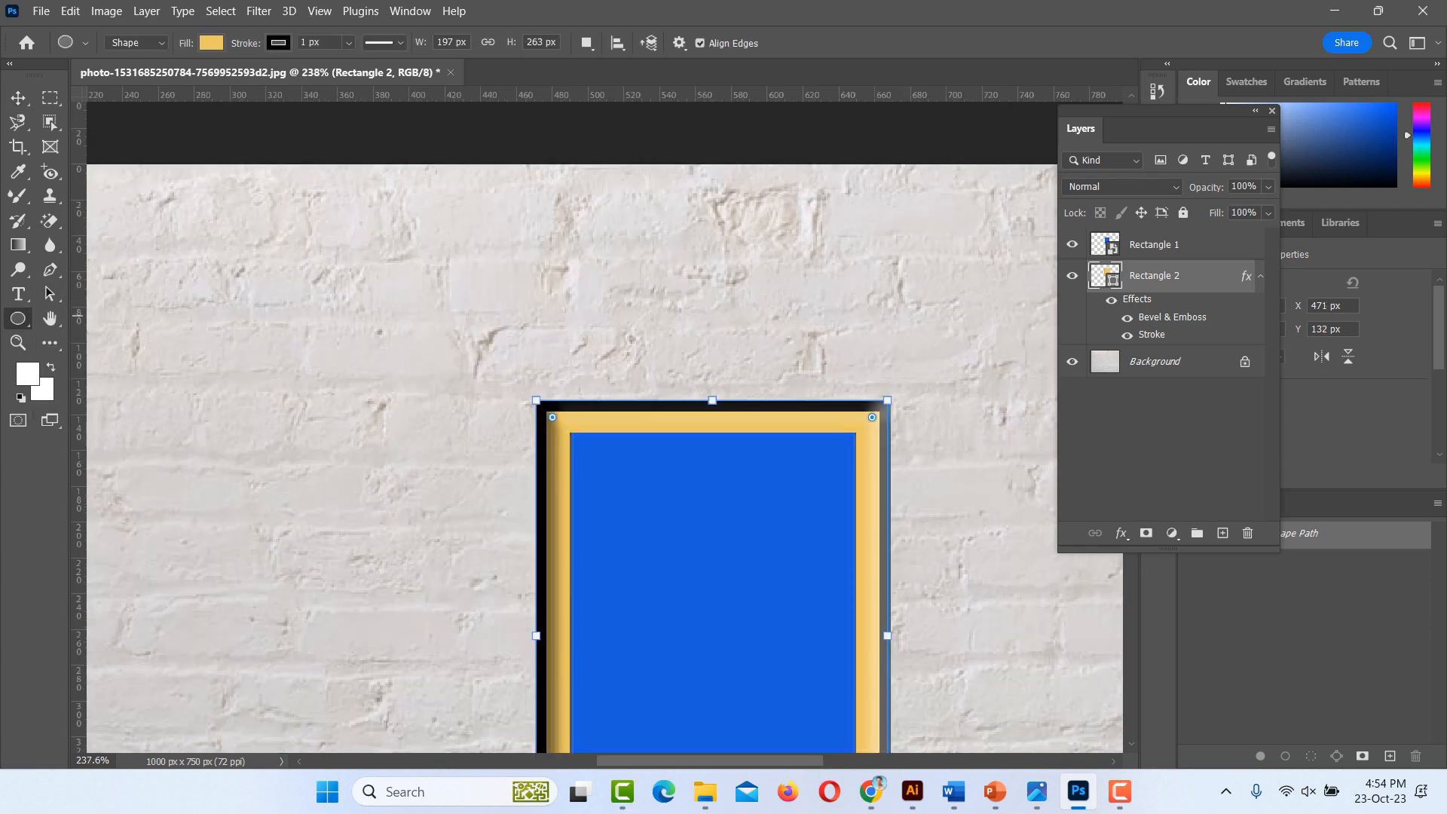
click(1168, 245)
click(1222, 534)
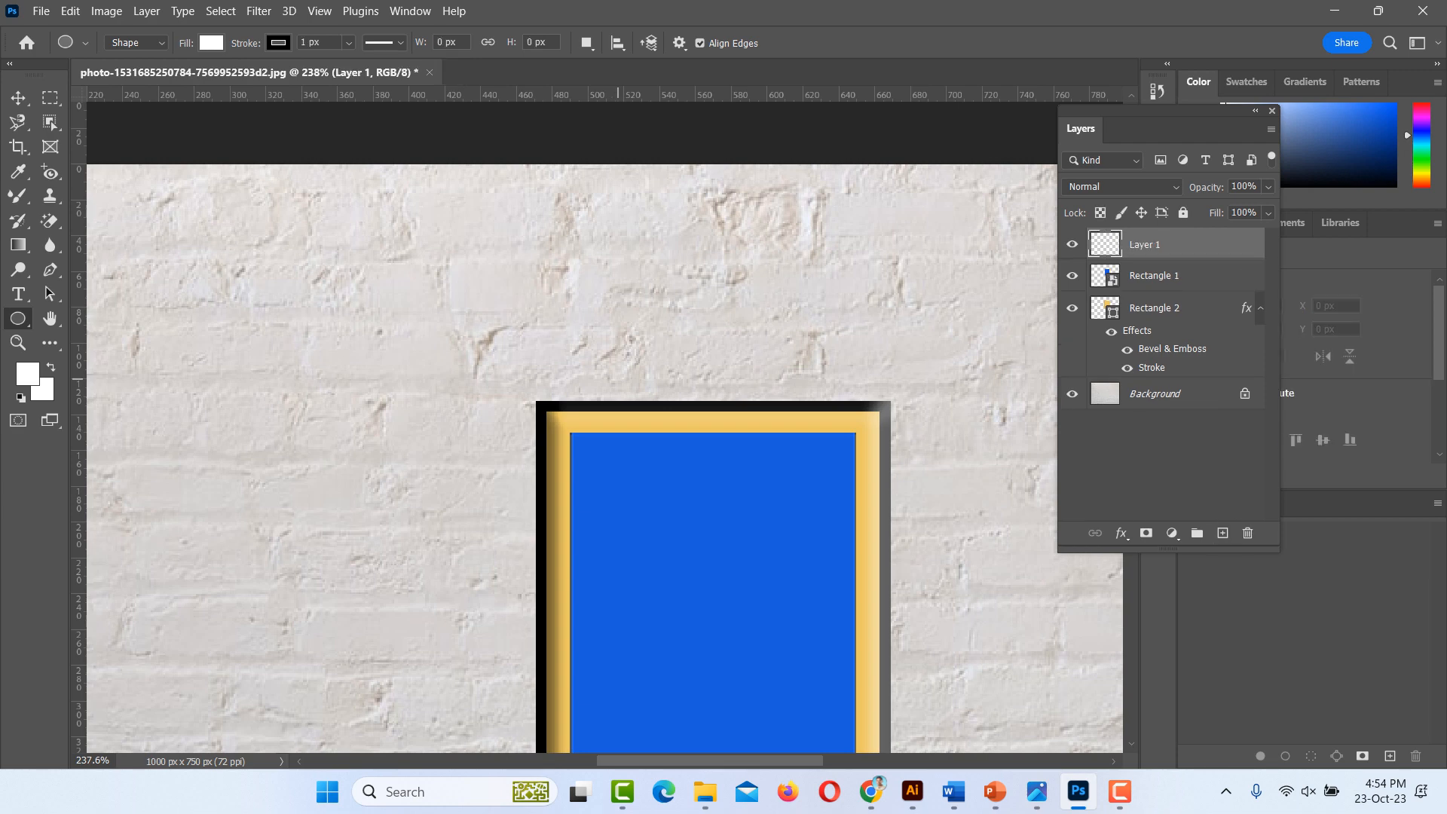
drag(618, 379, 646, 407)
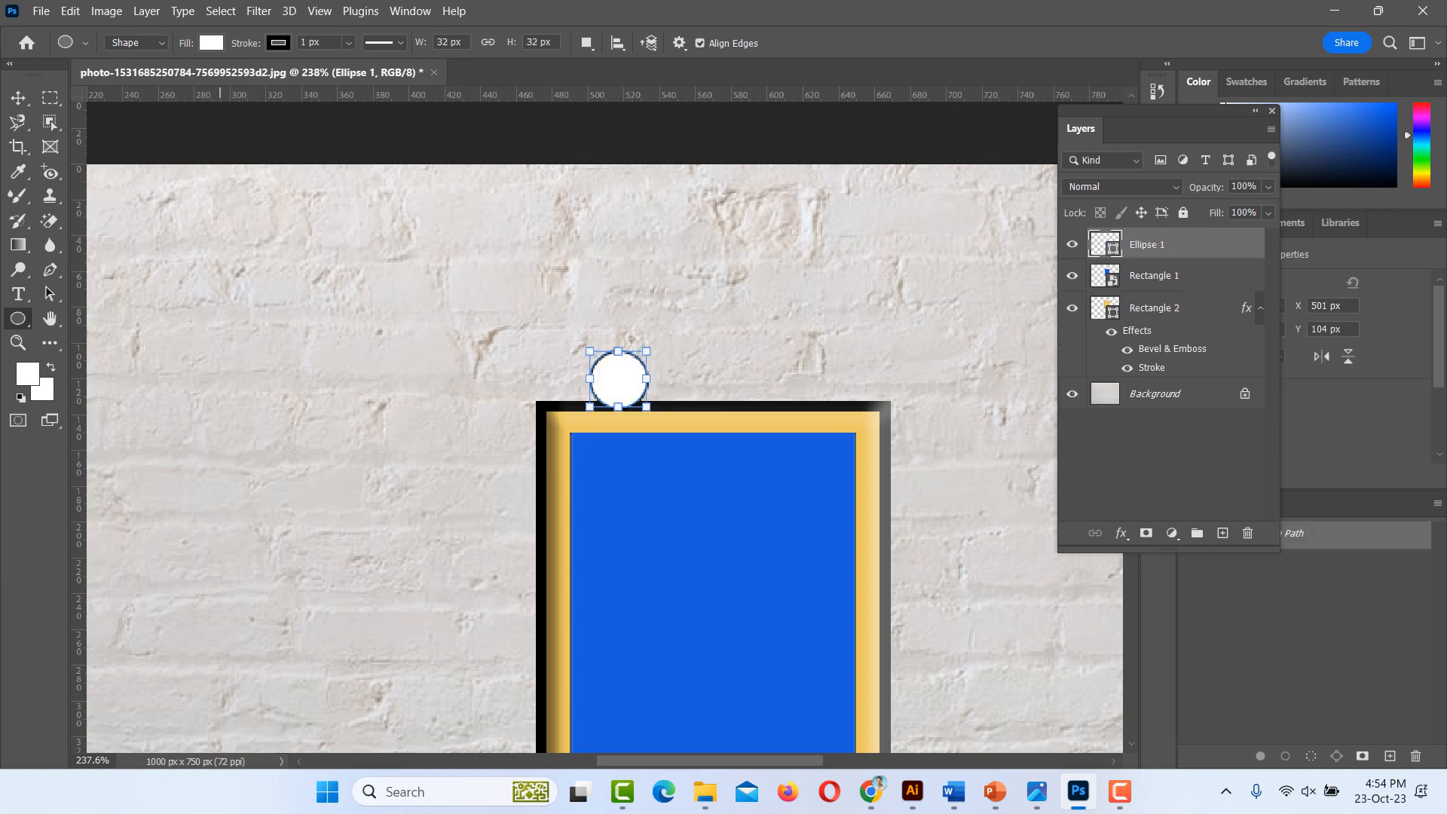
- Turn the circle into a ring by removing its fill and setting its stroke width to 4 px
click(214, 43)
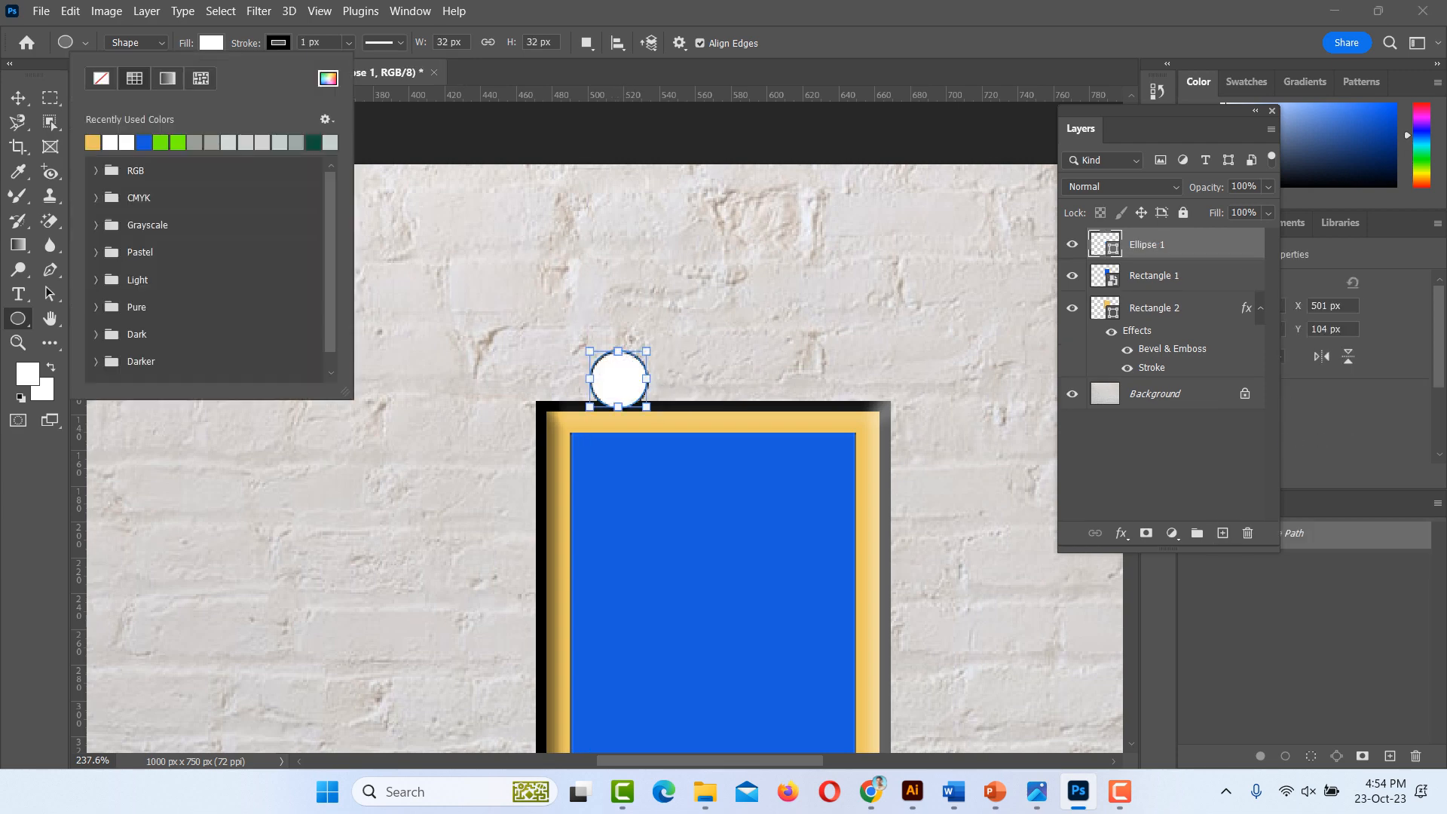
click(101, 79)
click(320, 43)
drag(320, 43, 273, 43)
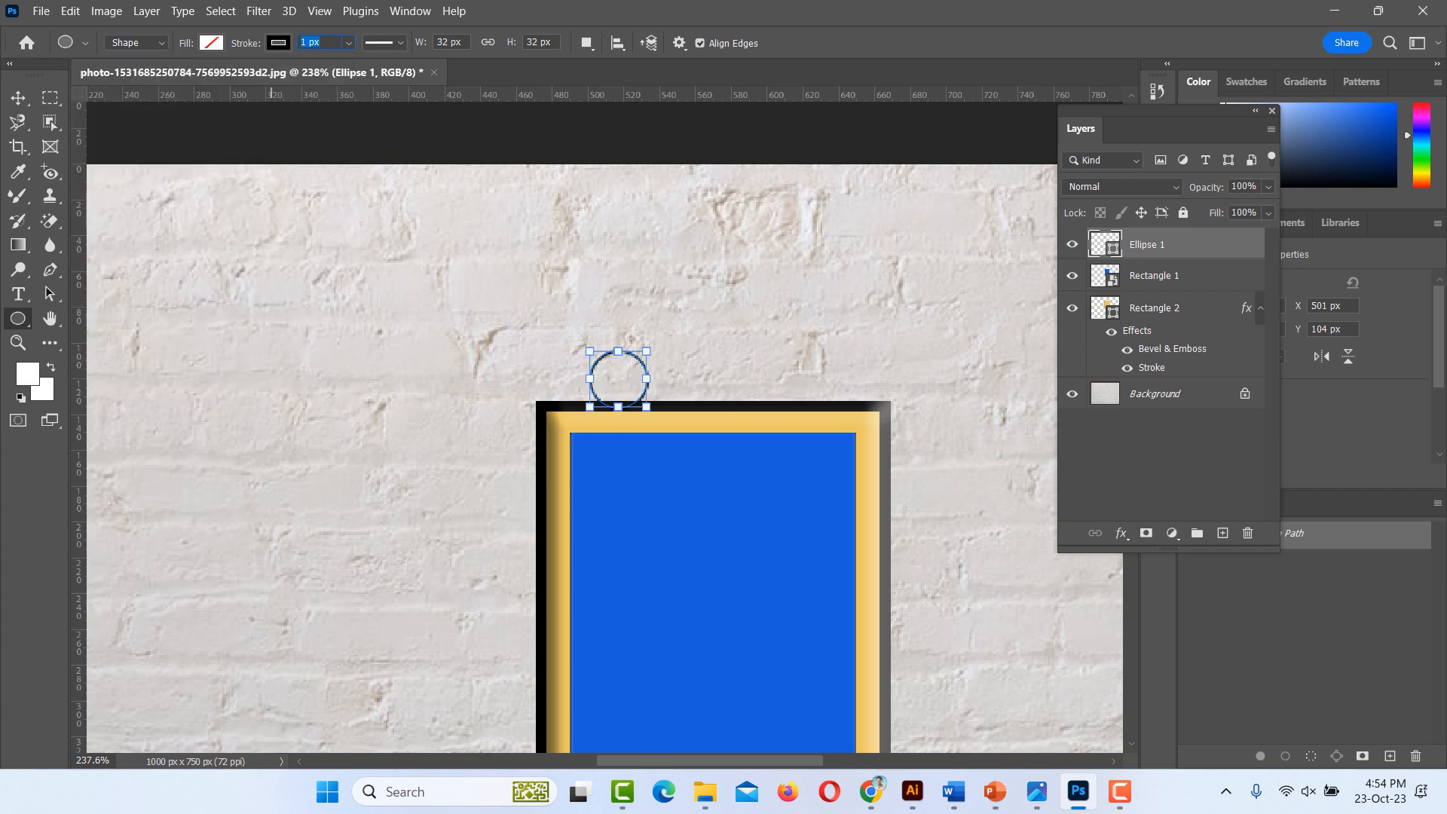
text(4)
key(Return)
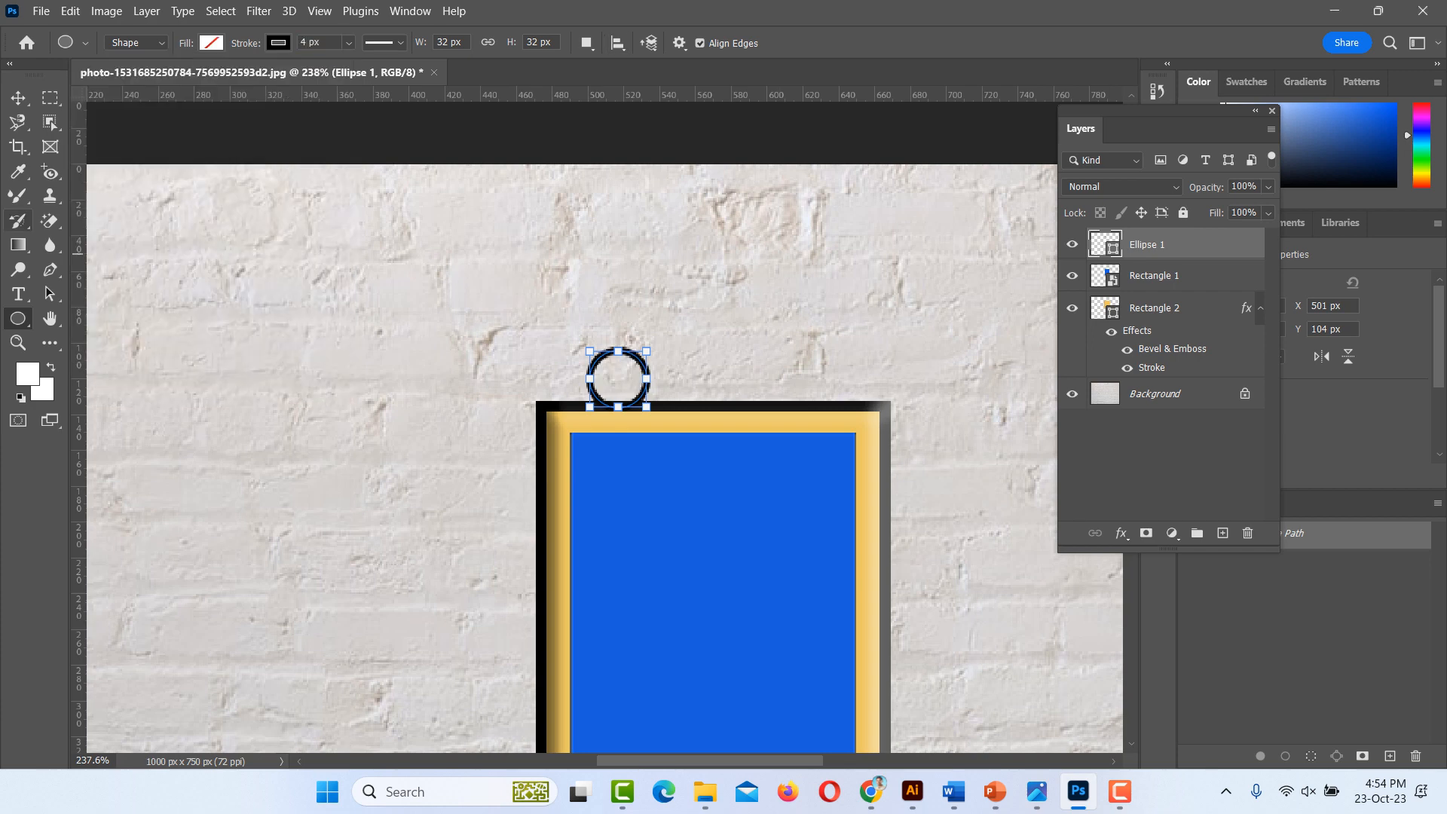
- Move the ring down over the frame's top edge and place its layer beneath Rectangle 2
key(v)
drag(639, 358, 616, 377)
drag(1161, 247, 1161, 373)
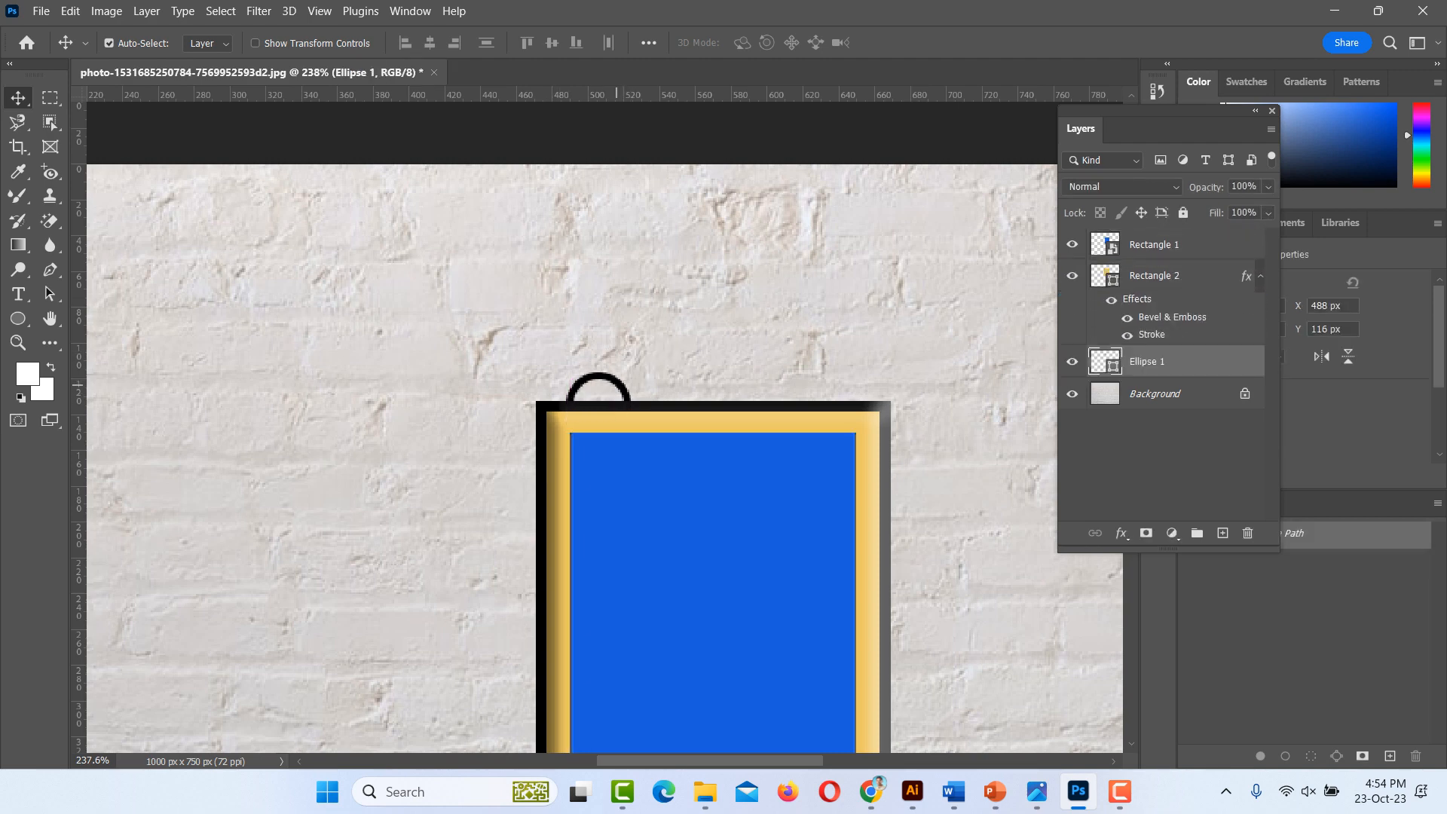
- Scale the ring to about 80.56% and duplicate it horizontally near the right end of the frame's top edge
key(ctrl+t)
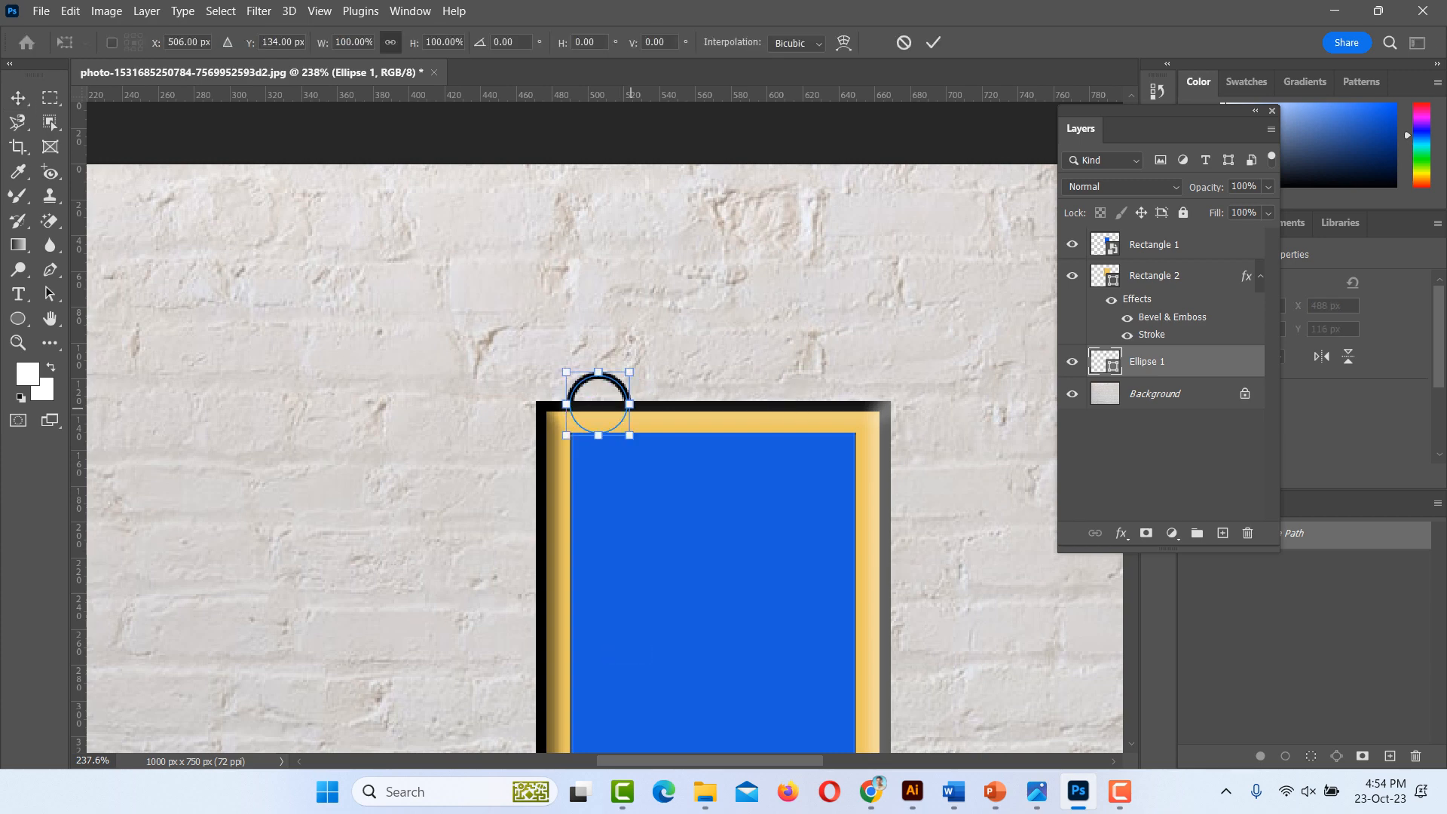
drag(629, 371, 782, 386)
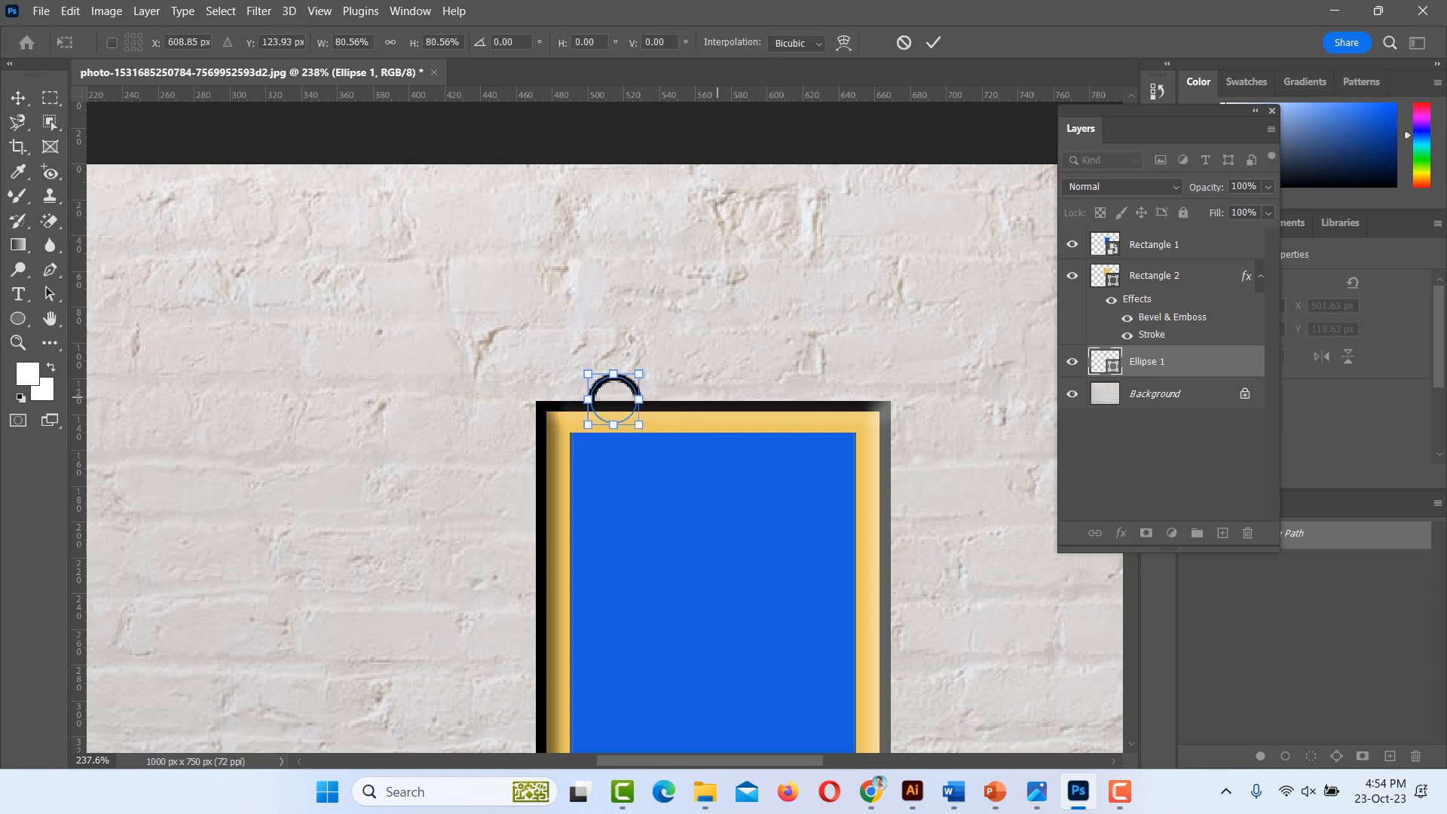
drag(625, 382, 797, 382)
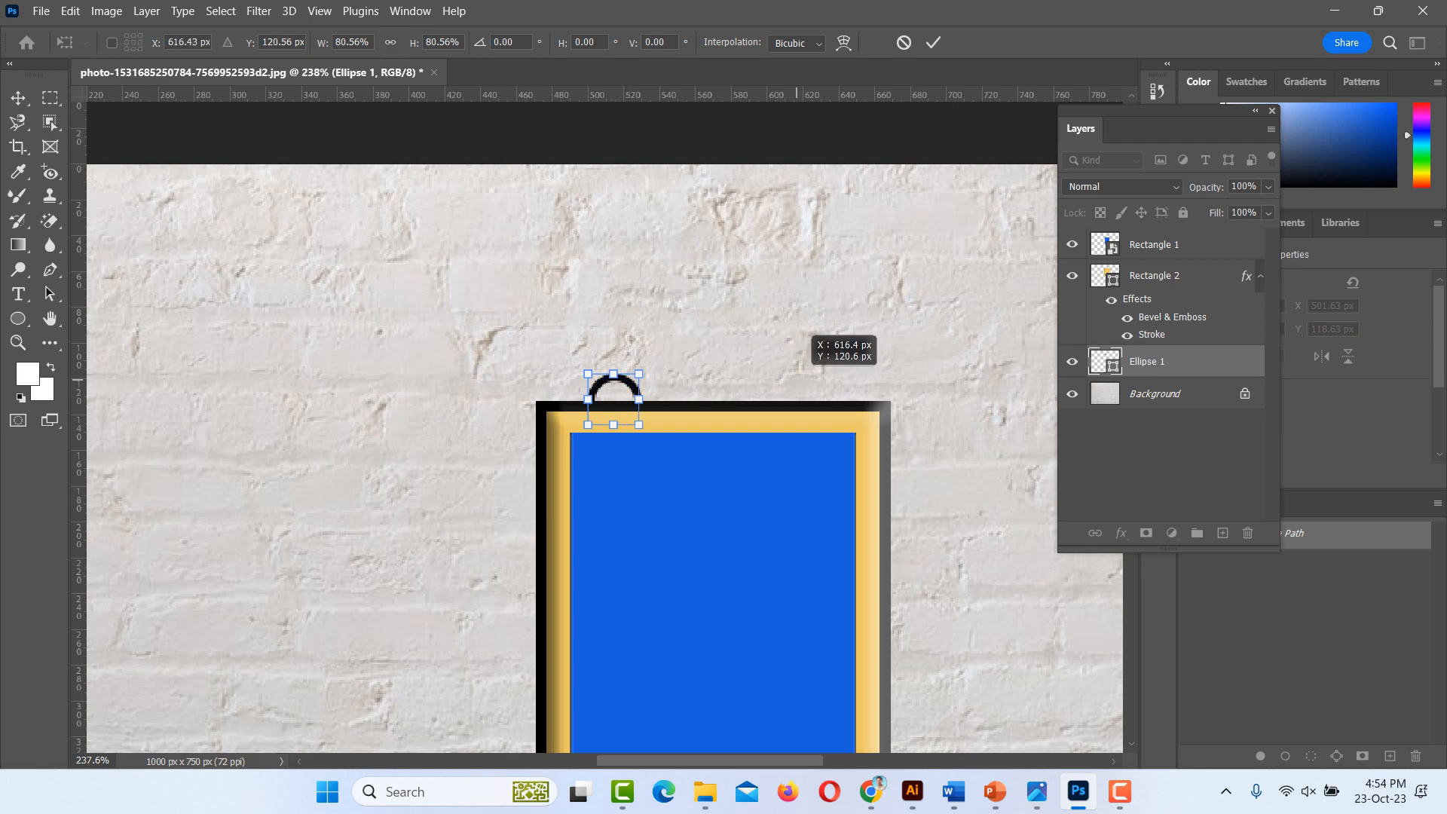
key(Return)
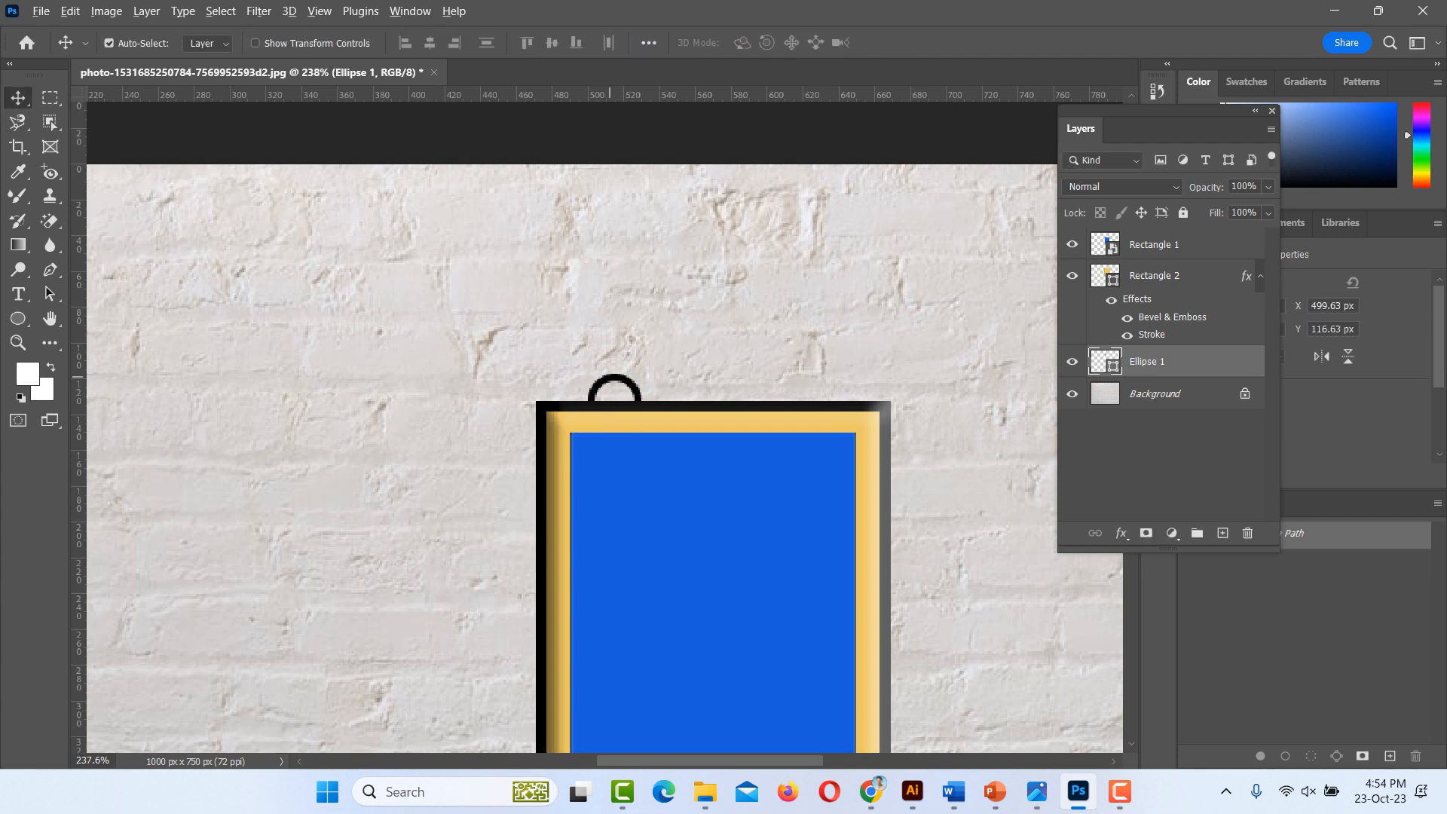
drag(609, 374, 800, 351)
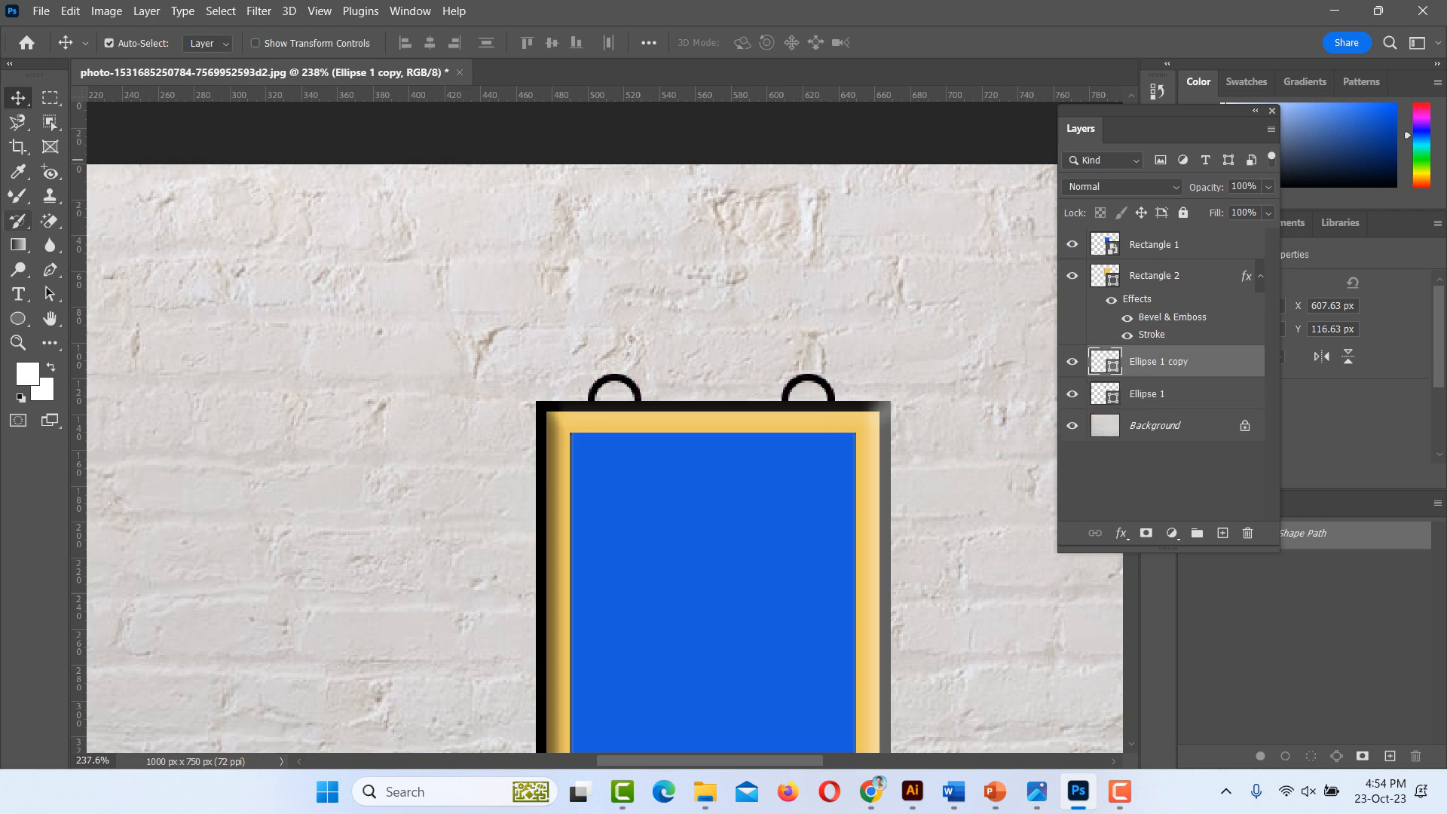
- Draw a narrow vertical rectangle about 6 px by 130 px above the frame's left corner and remove its stroke
click(18, 318)
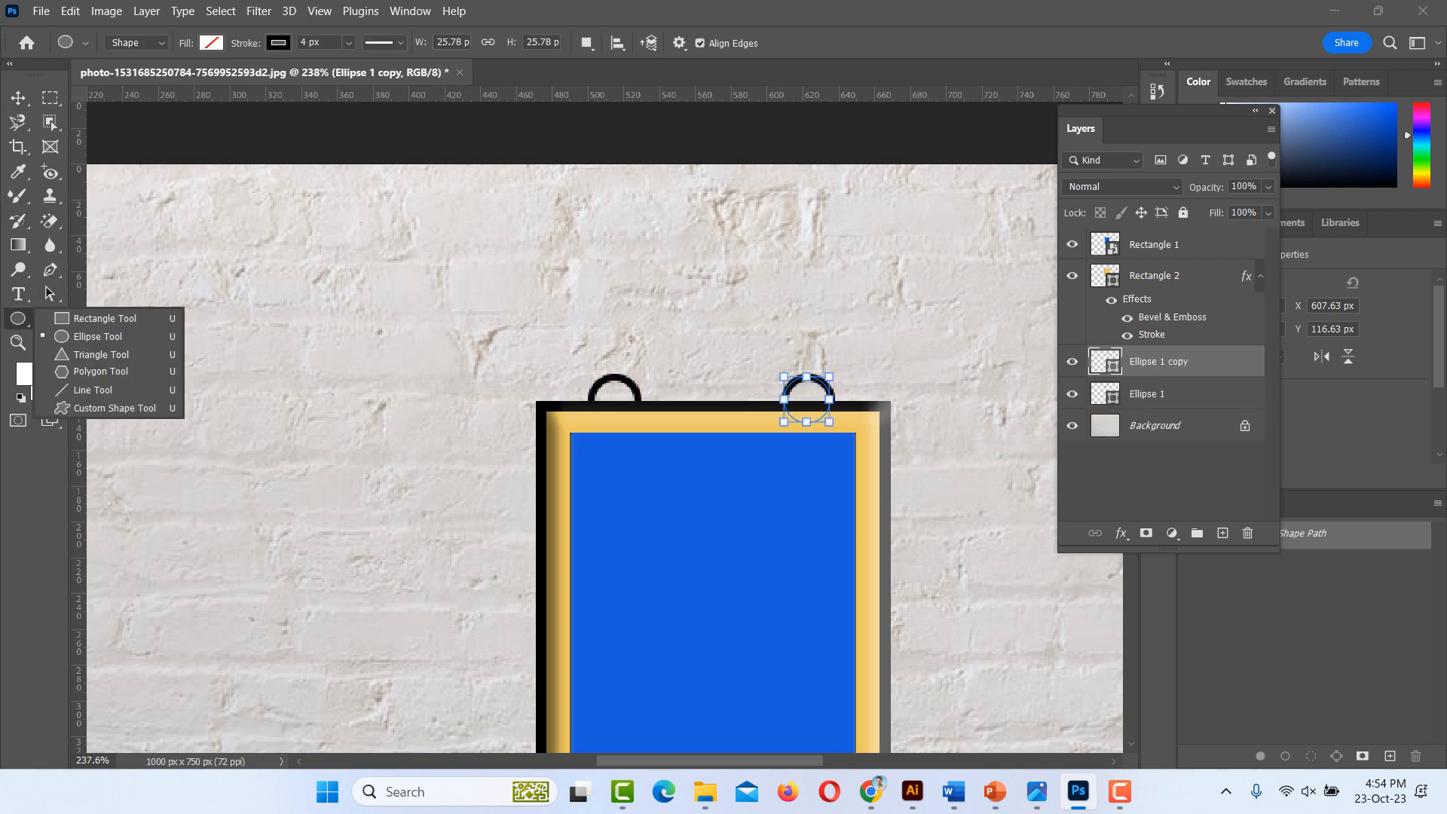
click(105, 318)
drag(555, 155, 565, 386)
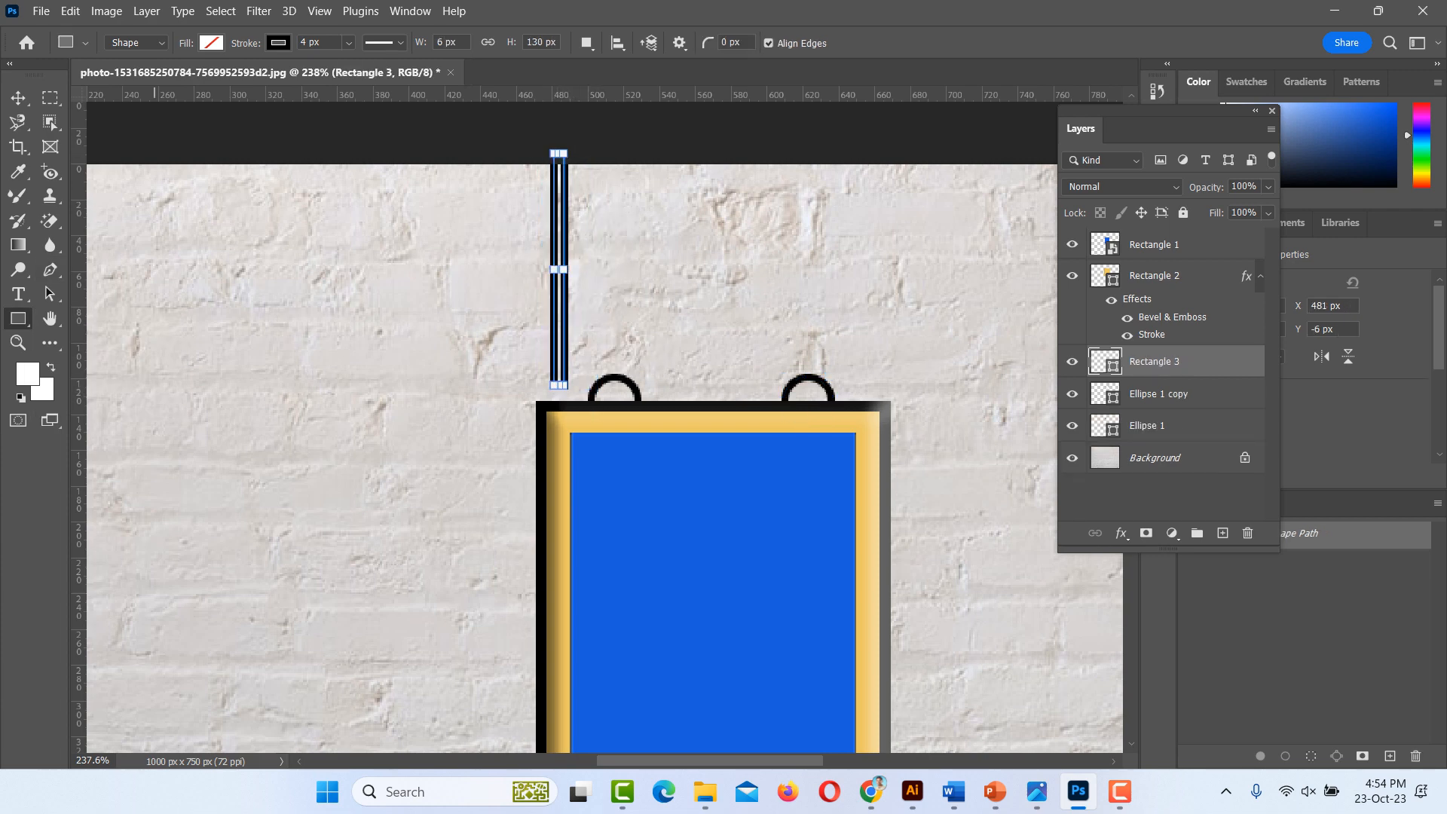
click(211, 43)
click(168, 79)
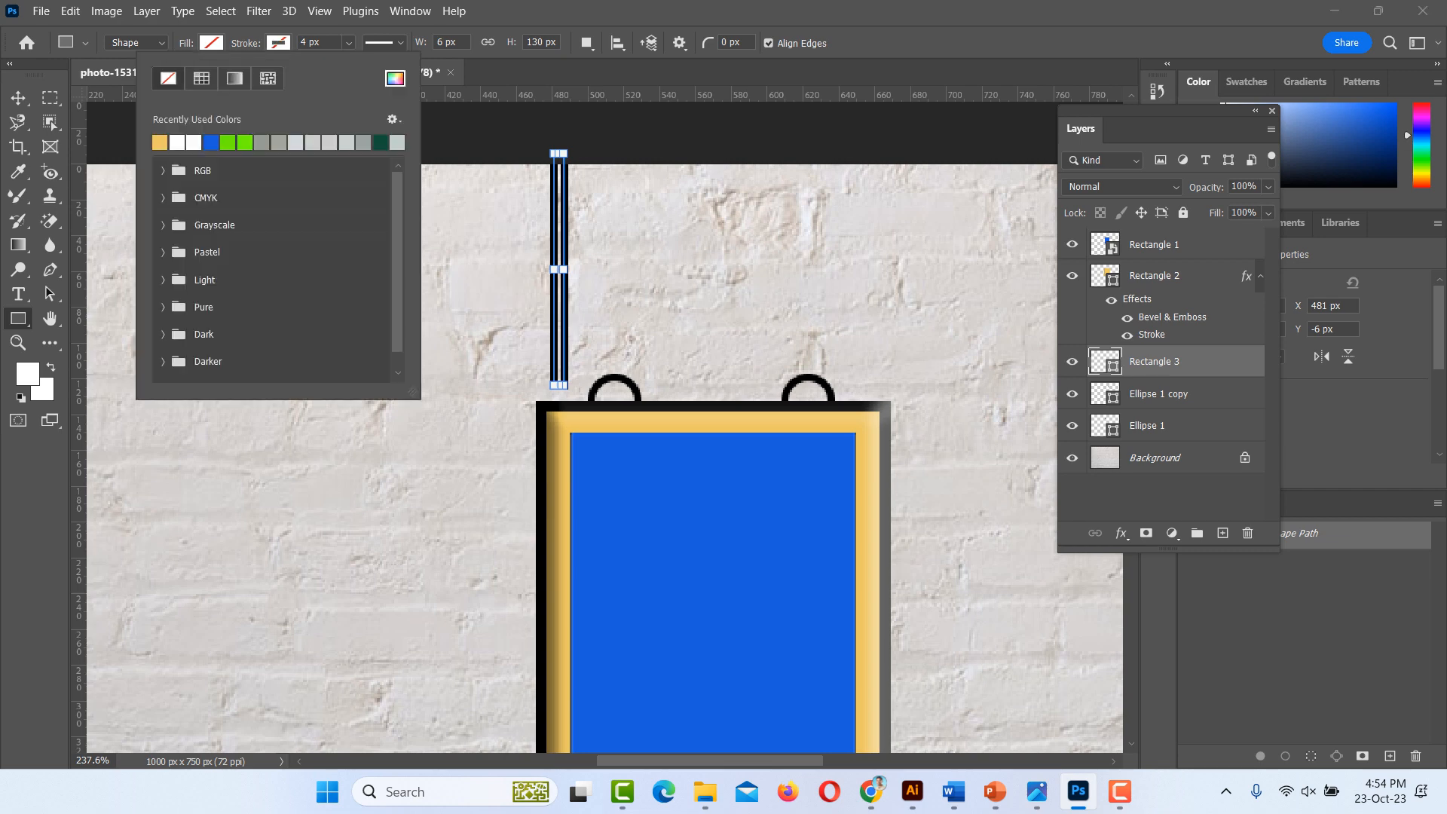
- Try gradient, black, cyan, blue and grey fills on the narrow vertical bar
click(211, 43)
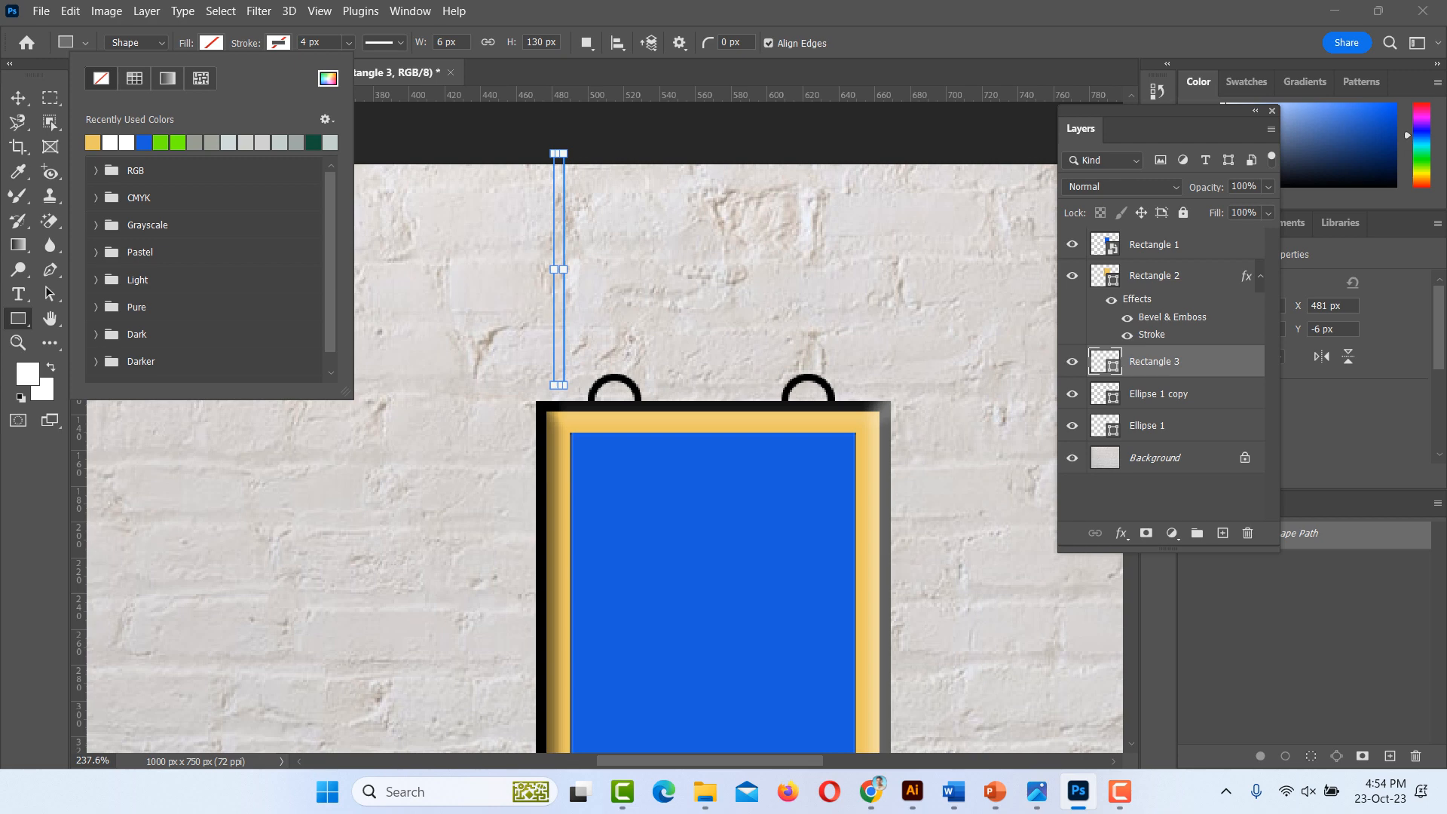
click(168, 78)
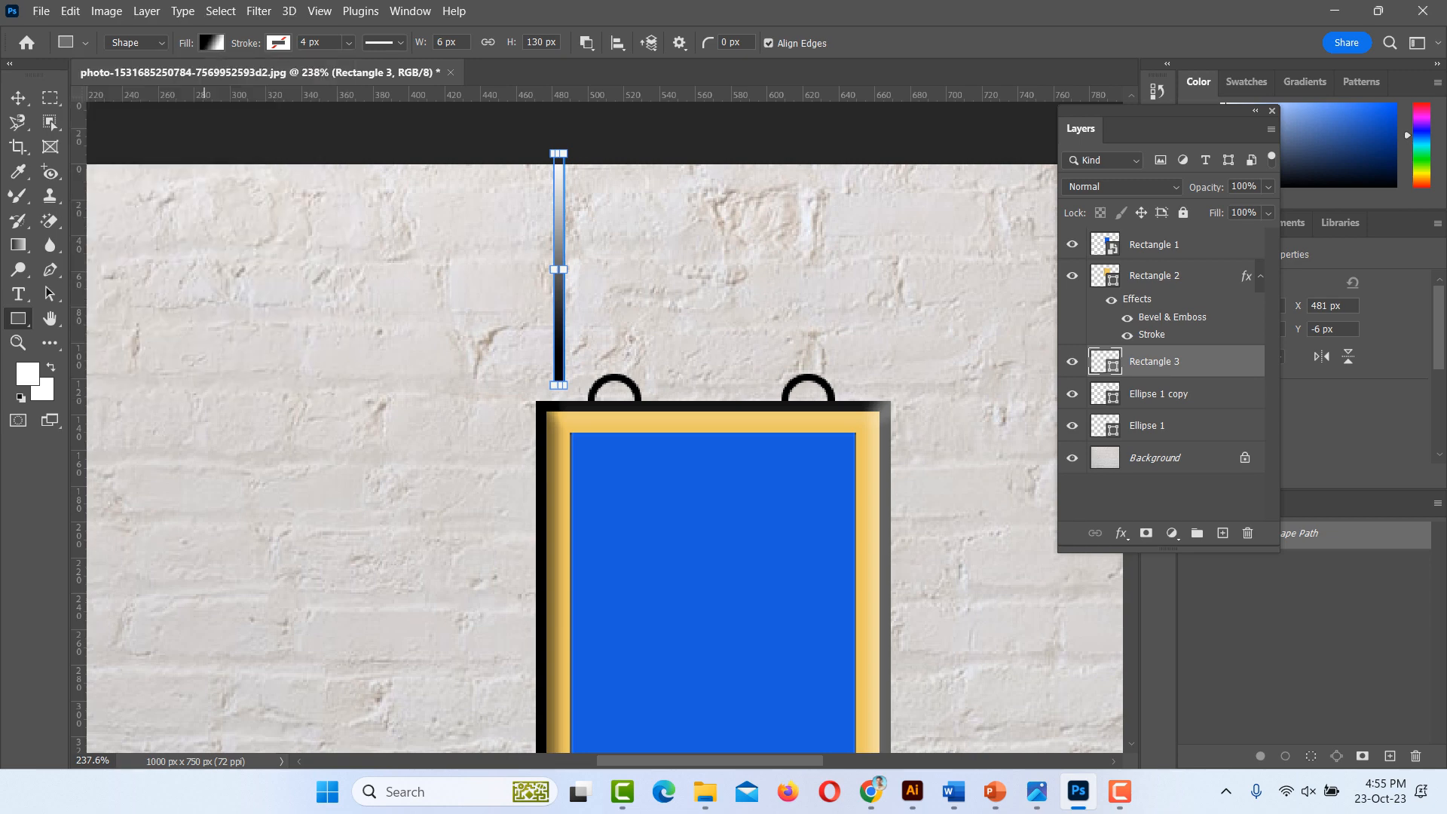
click(134, 78)
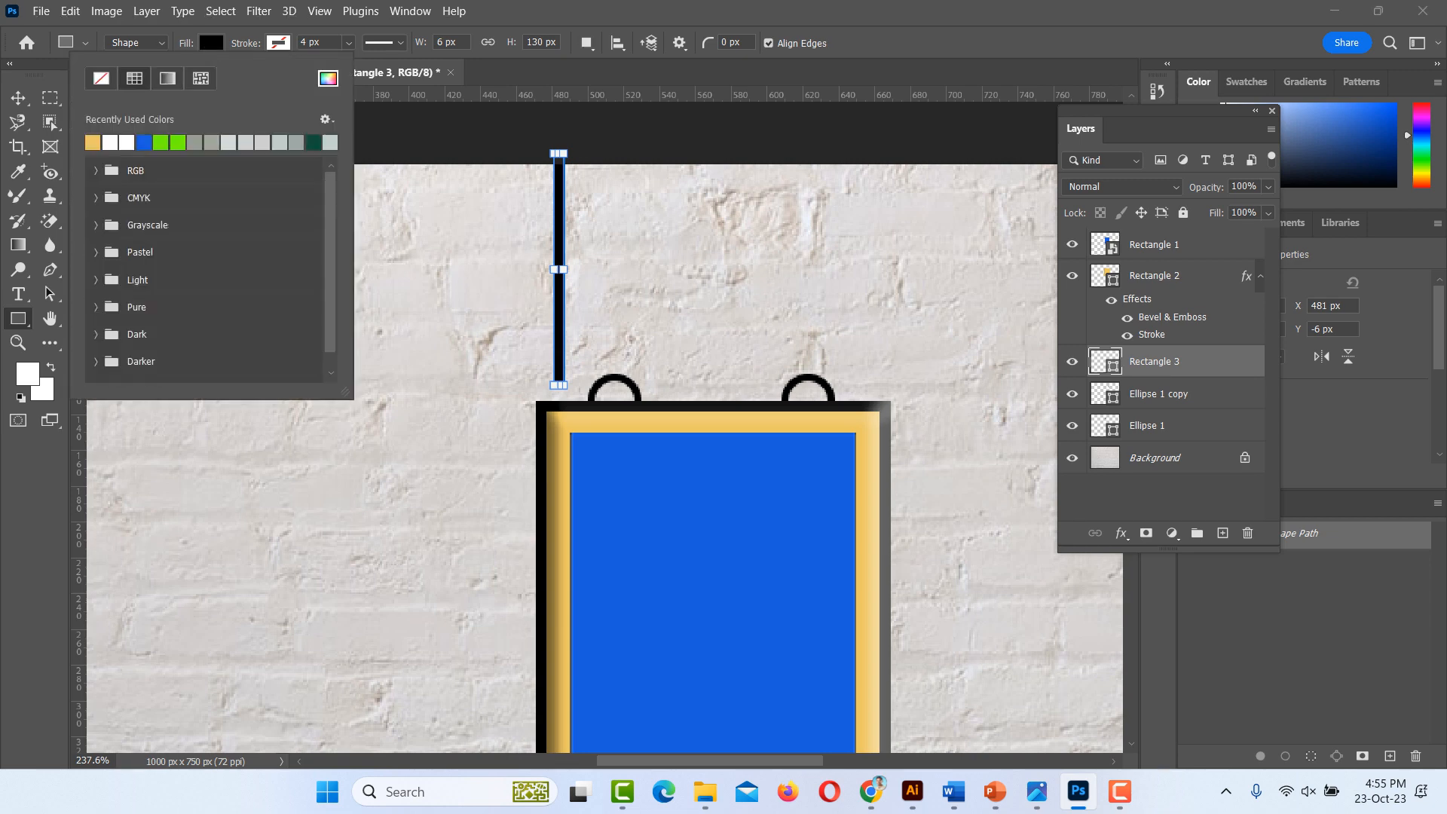
click(96, 171)
click(164, 193)
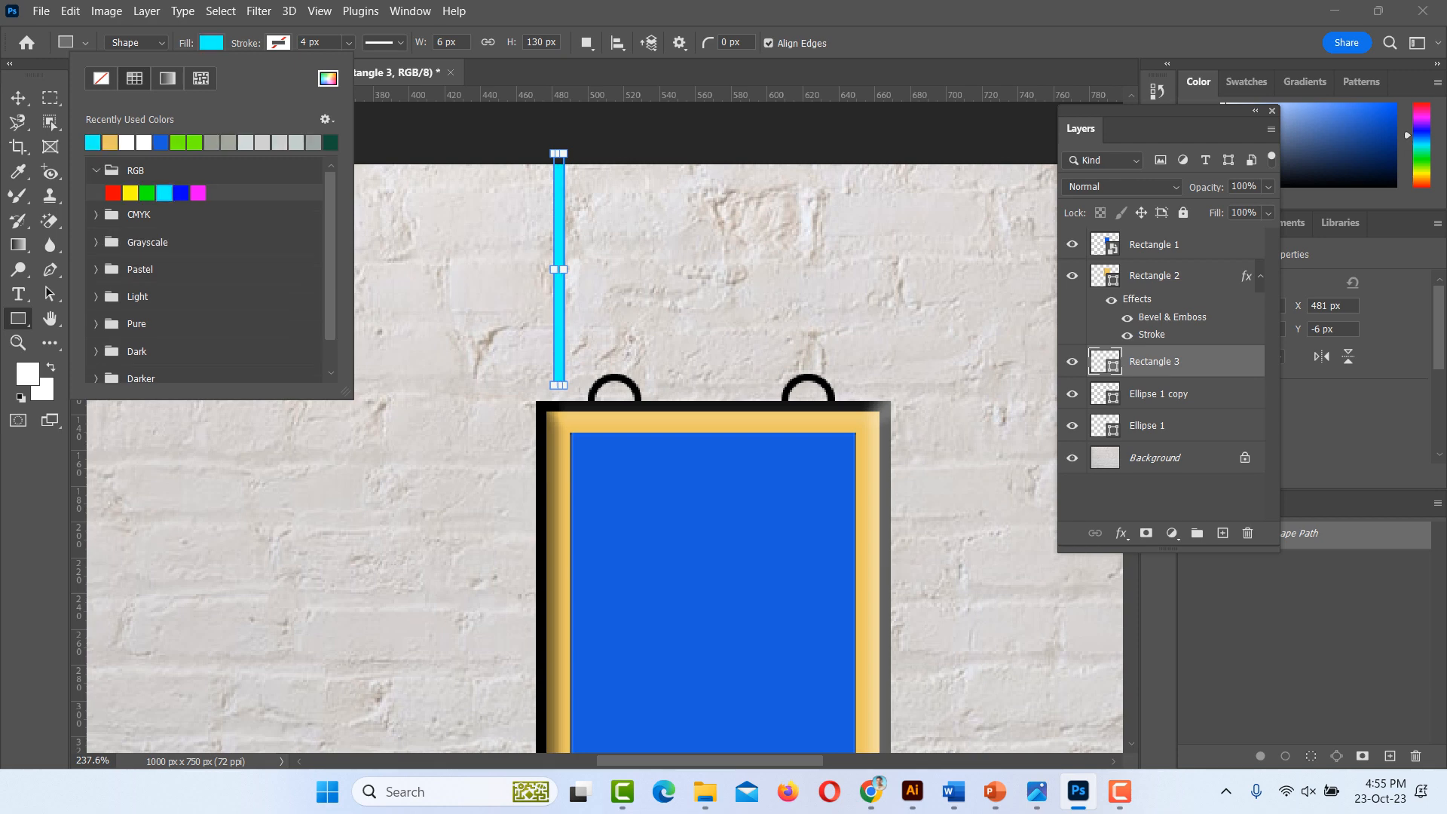
click(181, 193)
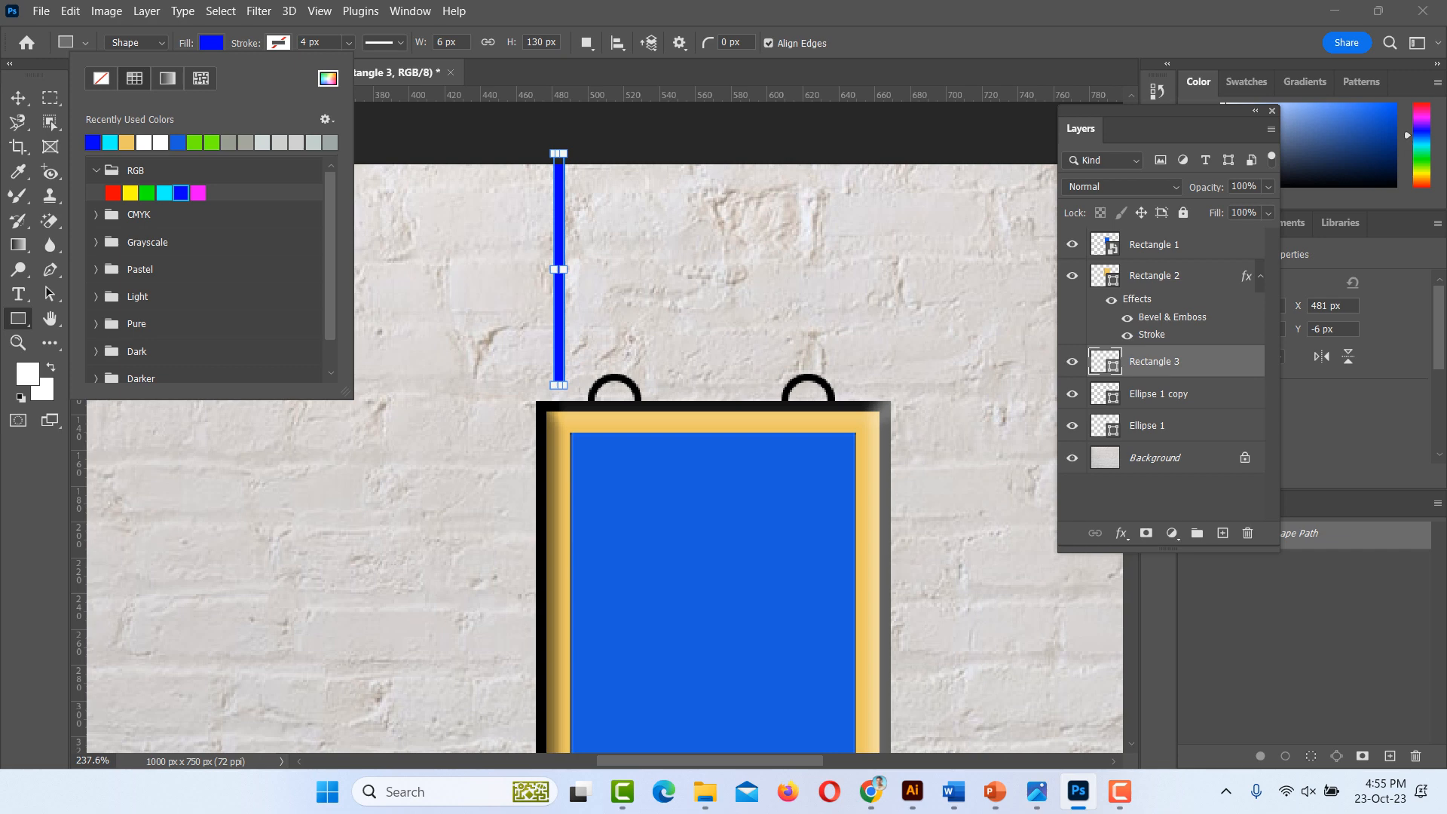
click(228, 142)
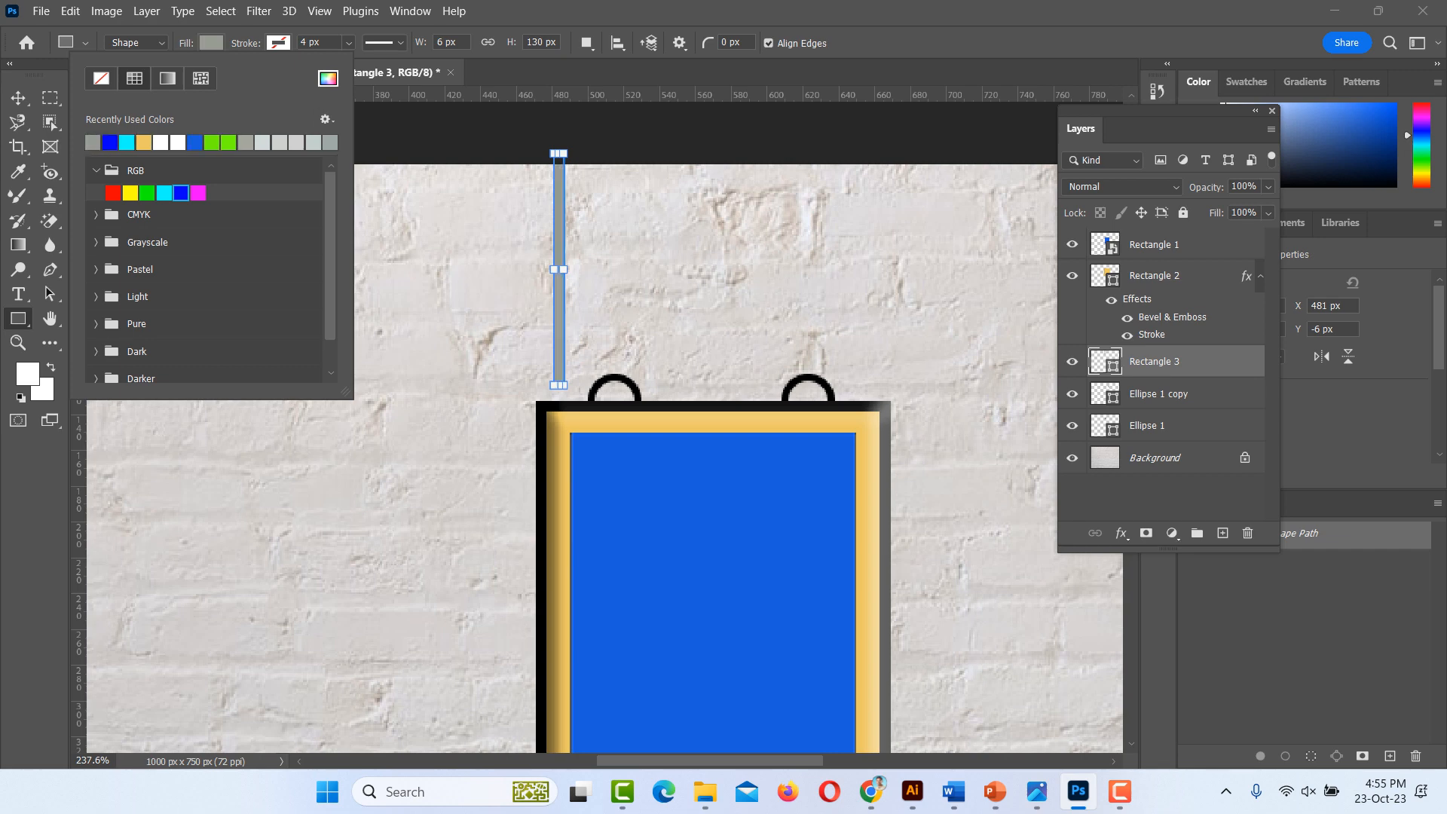
- Set the vertical bar's fill to pure black with the color picker
click(328, 78)
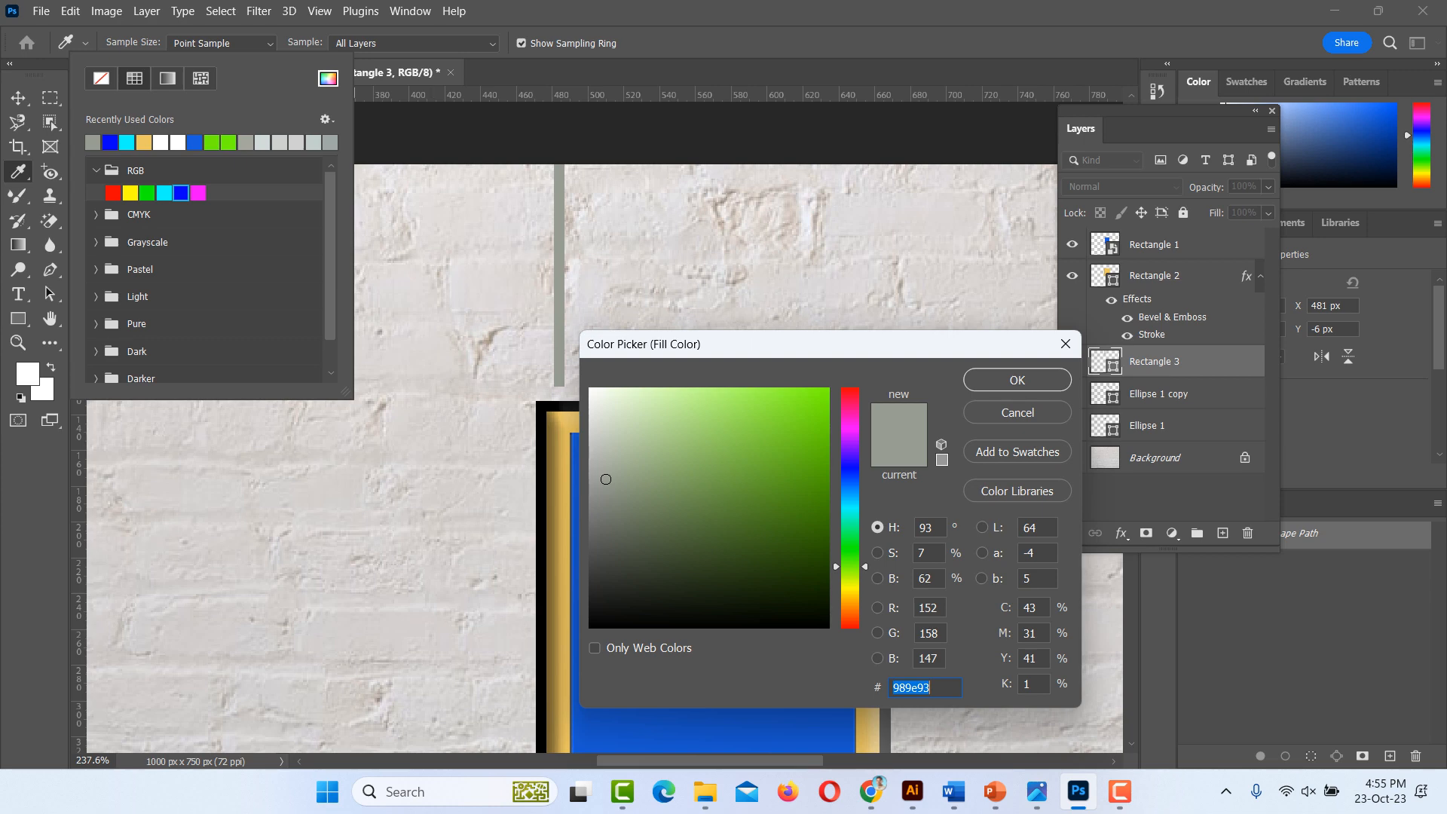
drag(650, 559, 589, 629)
click(1018, 380)
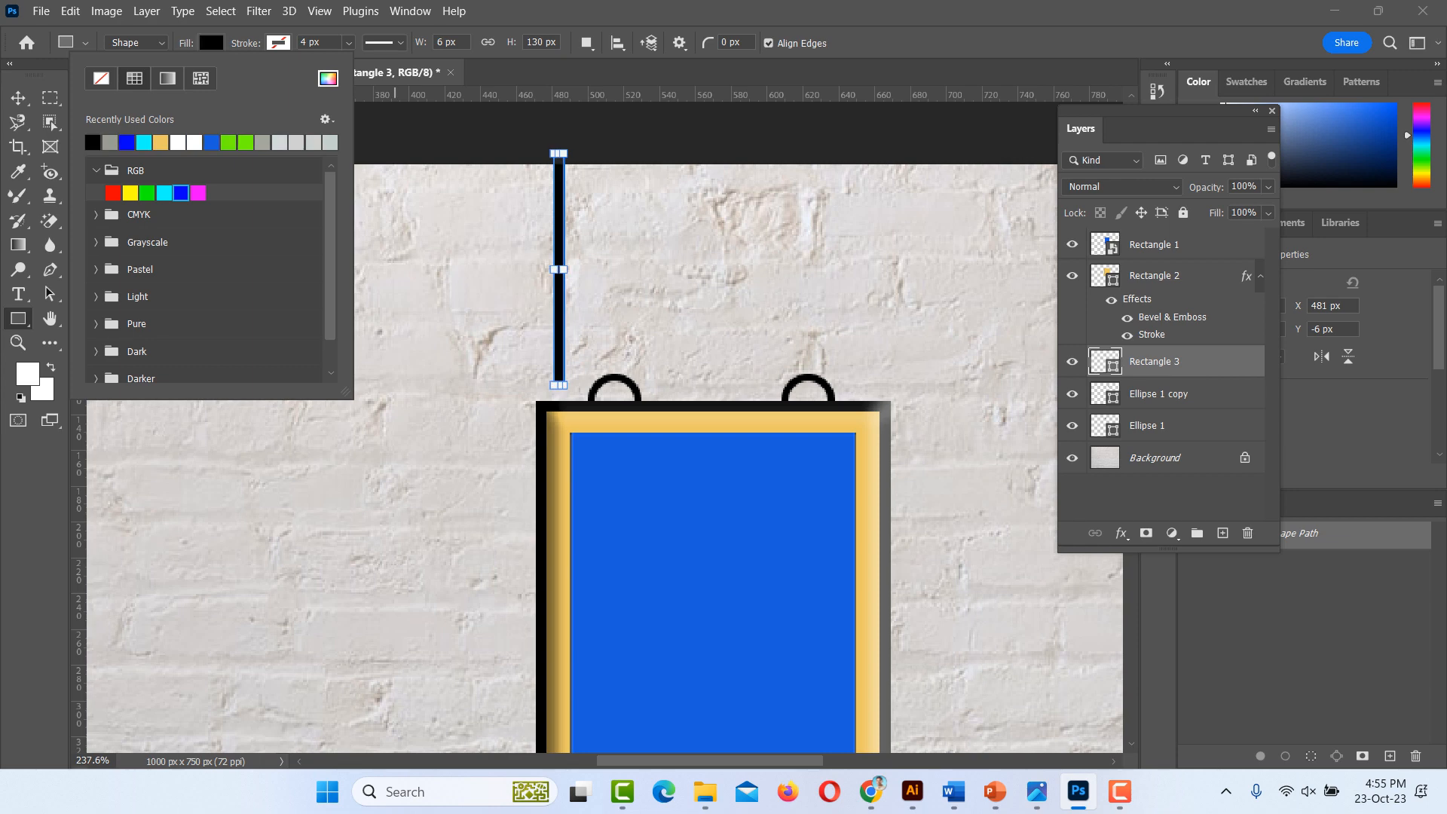
- Move the black bar so its lower end meets the top of the left ring
key(v)
drag(561, 215, 621, 206)
drag(620, 261, 610, 262)
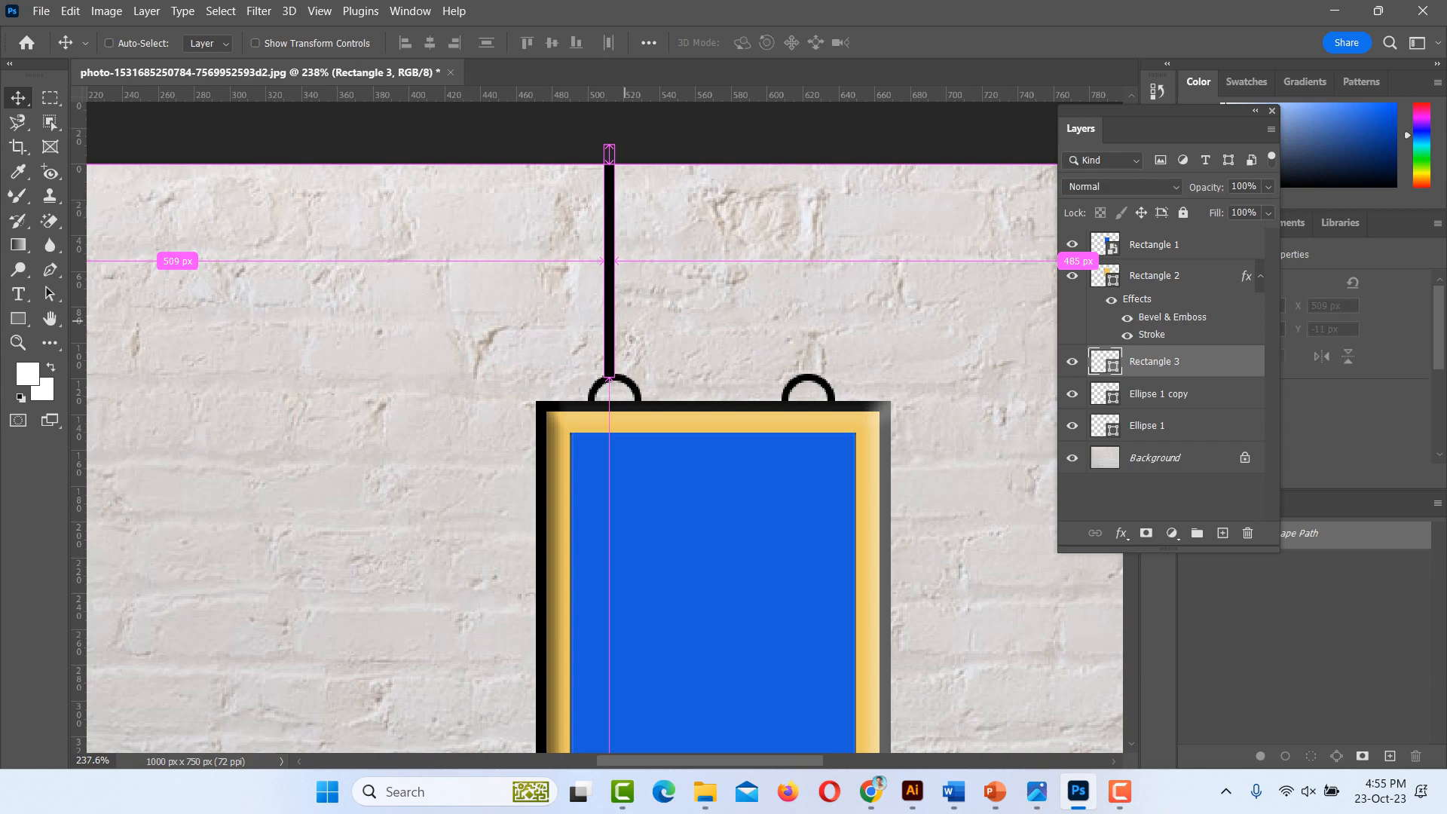
- Try undoing and redoing the bar's move to bring back the full-colour display
key(ctrl+5)
key(ctrl+z)
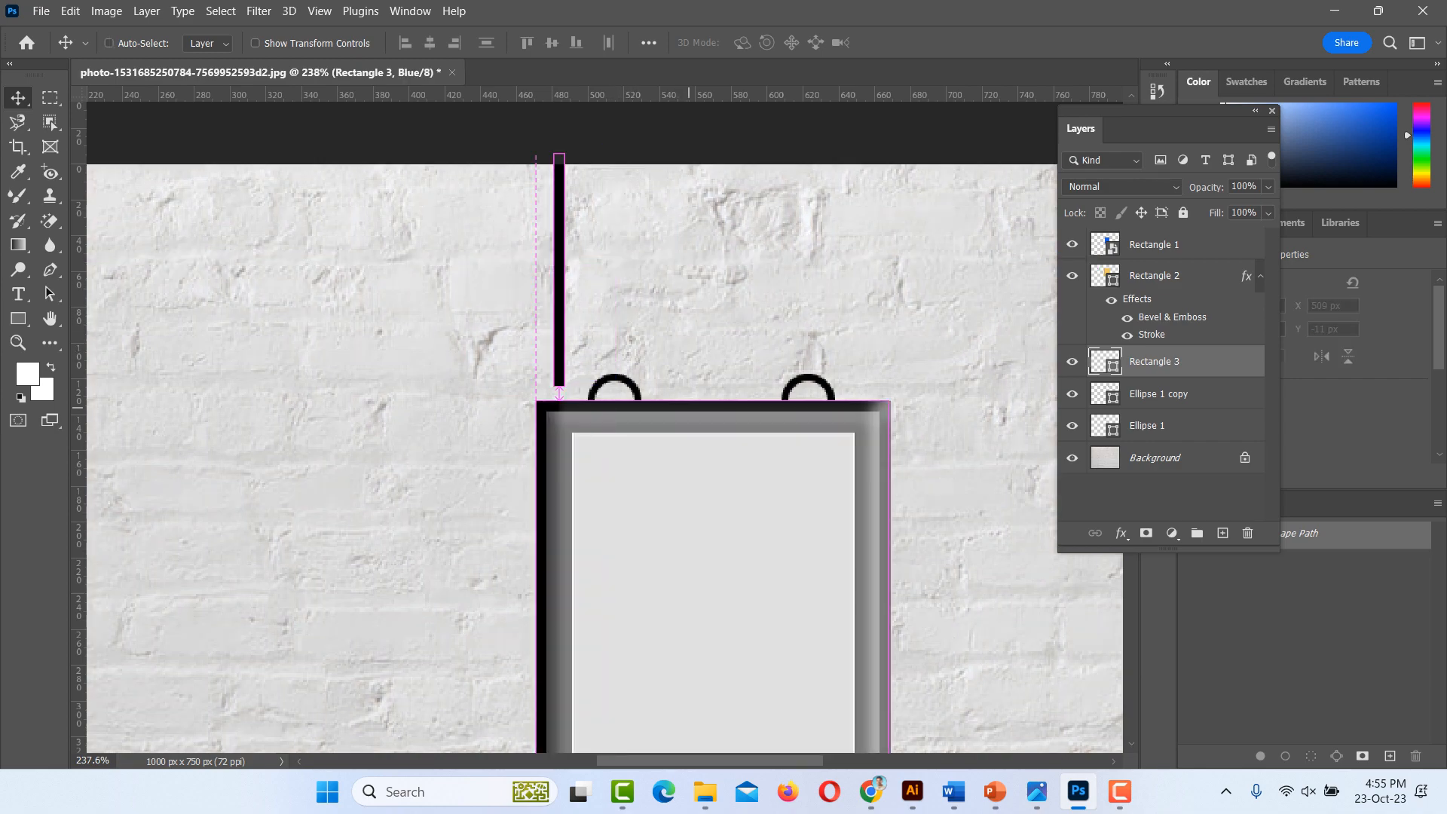
key(ctrl+z)
key(ctrl+z)
key(ctrl+z)
key(ctrl+0)
key(ctrl+1)
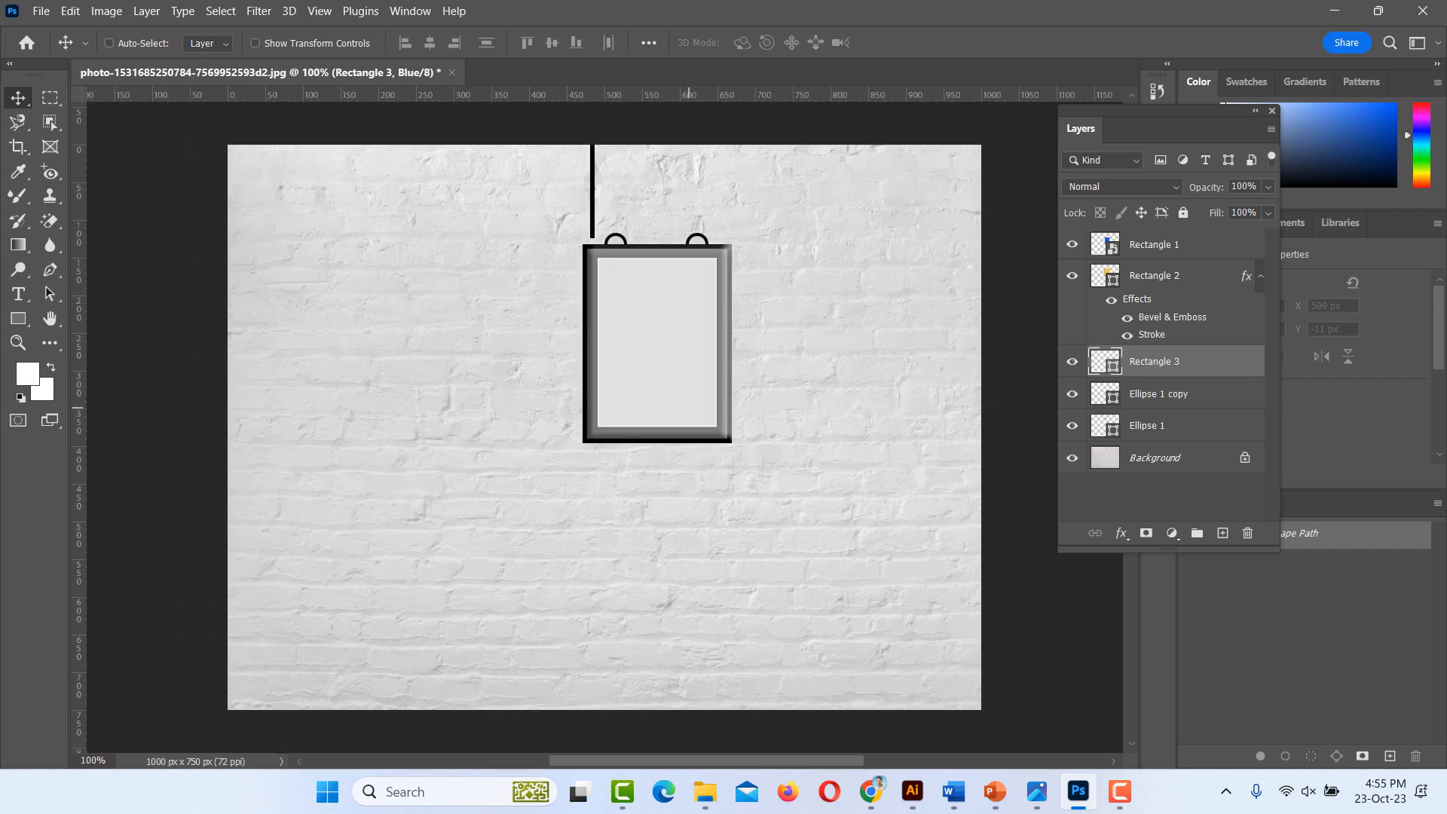
key(ctrl+z)
key(ctrl+z)
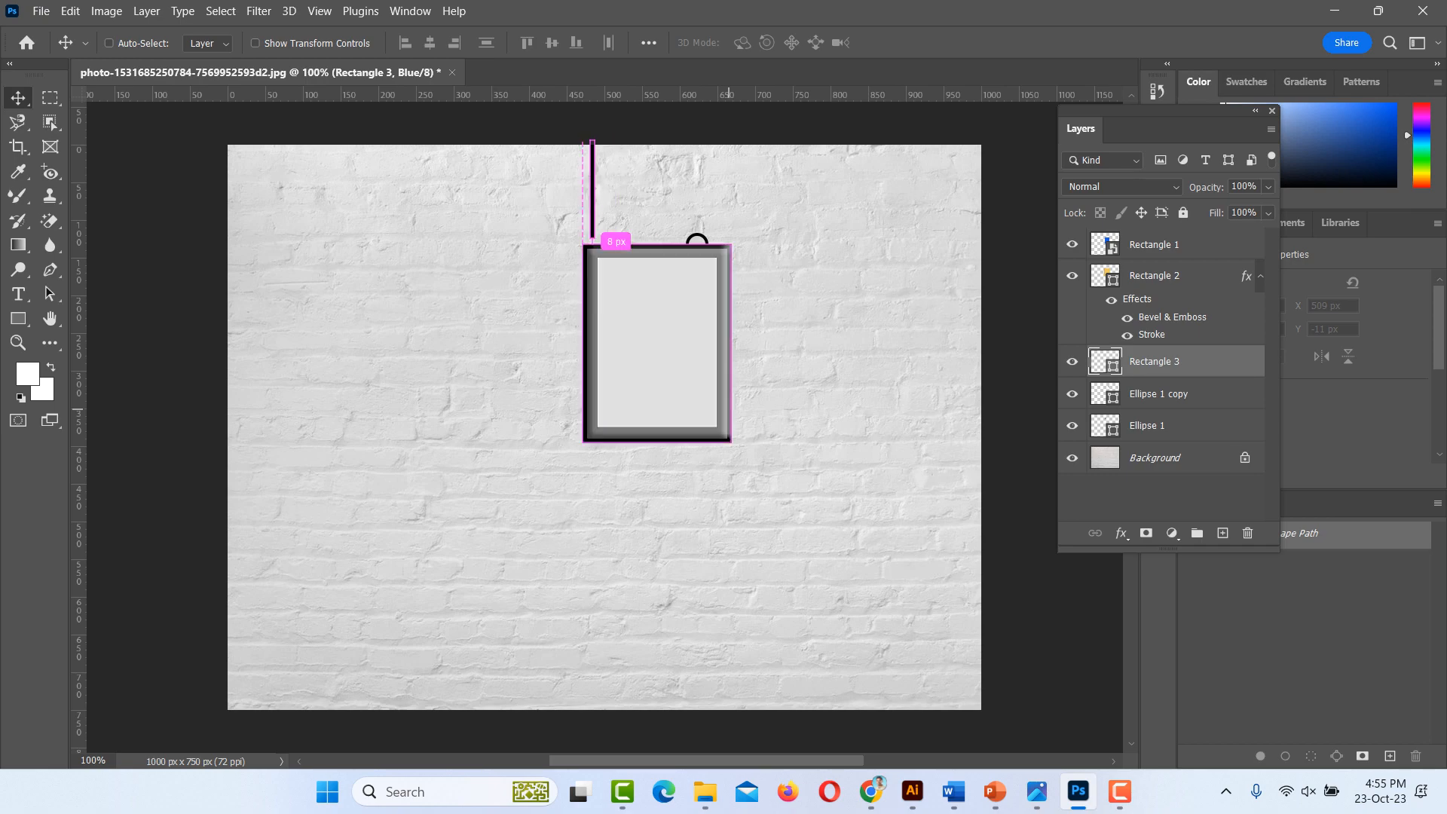
scroll(549, 204, up, 5)
key(ctrl+z)
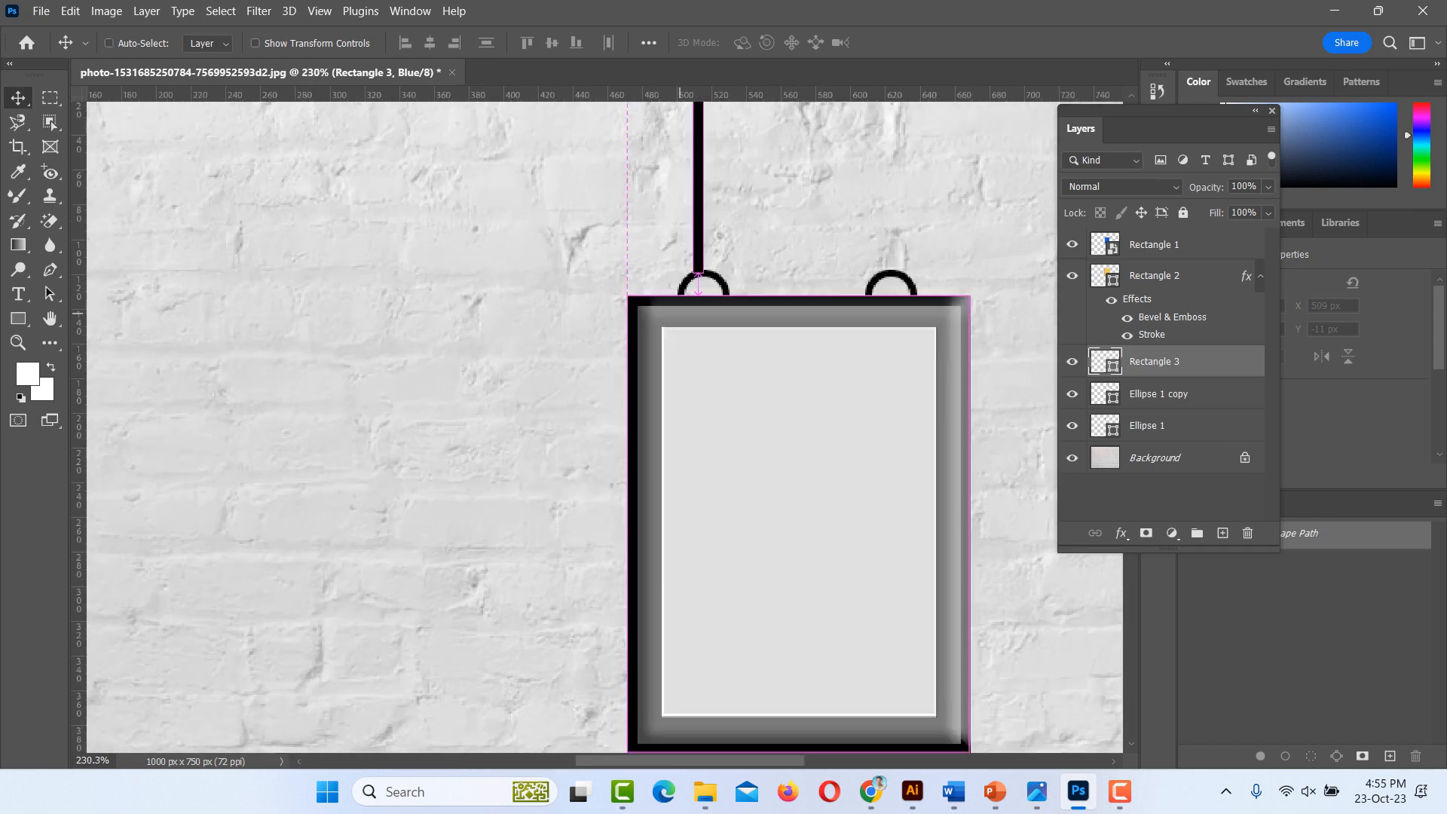
key(ctrl+z)
key(ctrl+z)
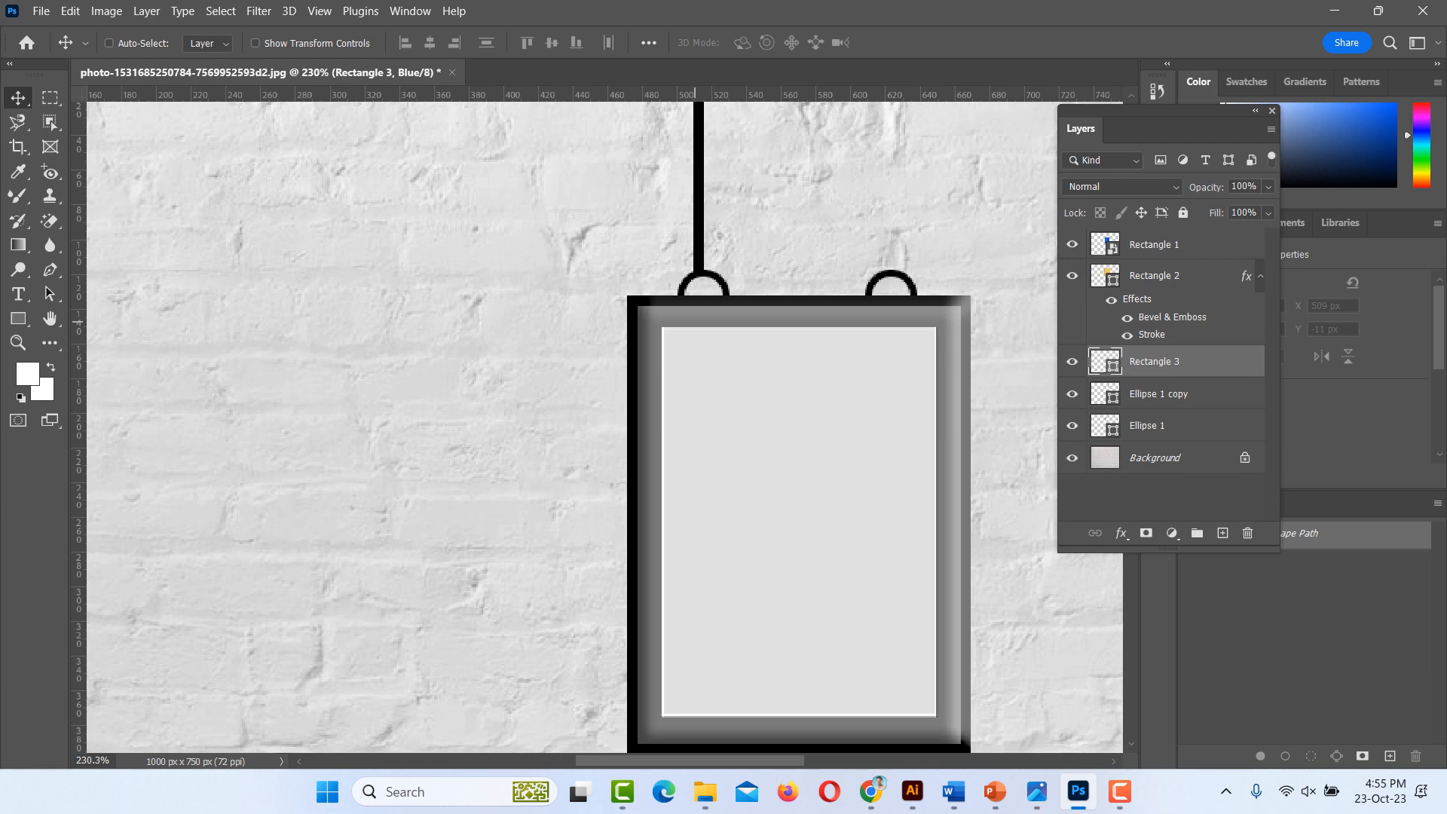
- Check the document's colour mode setting
click(106, 11)
mouse_move(120, 33)
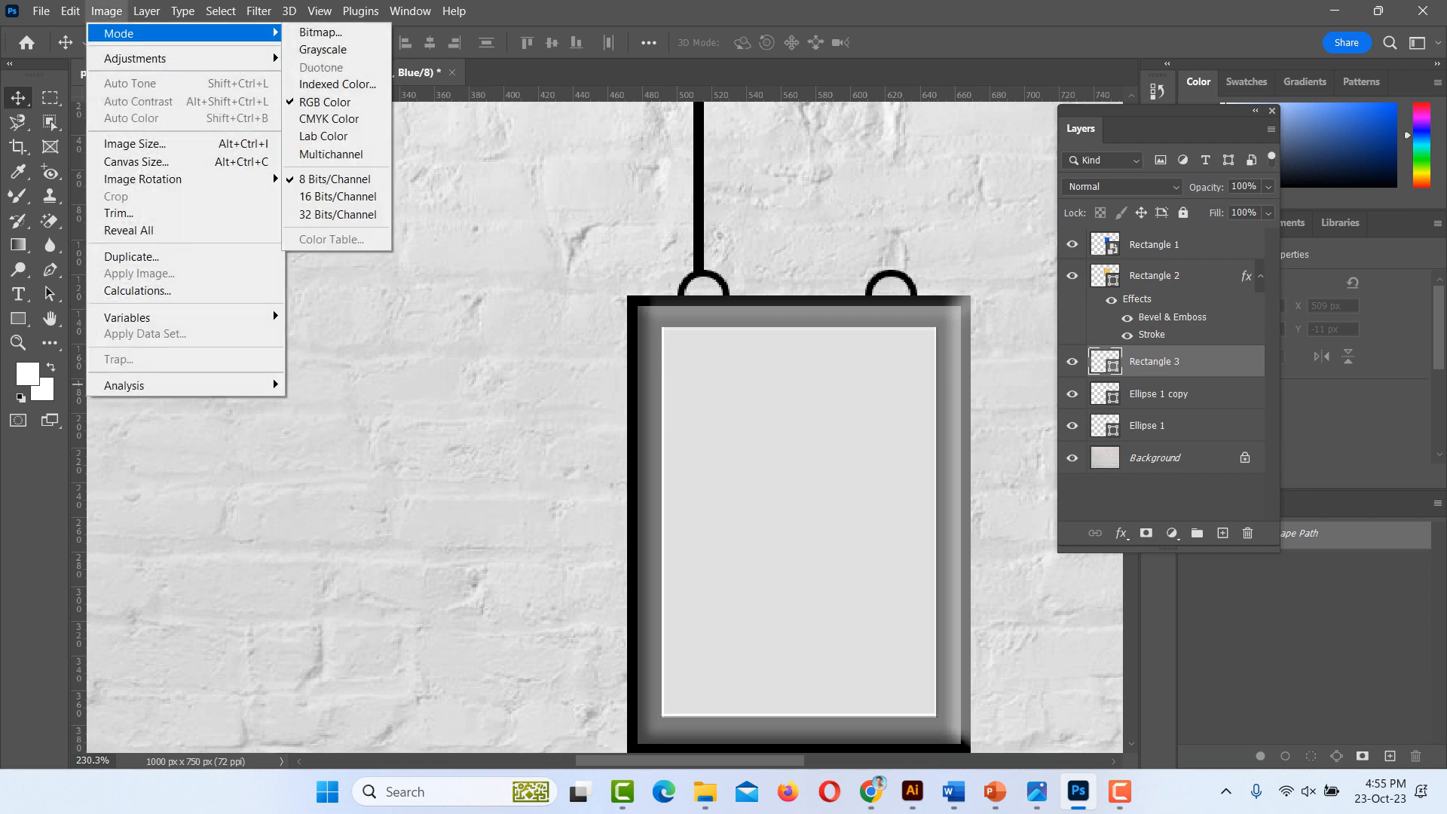
click(798, 383)
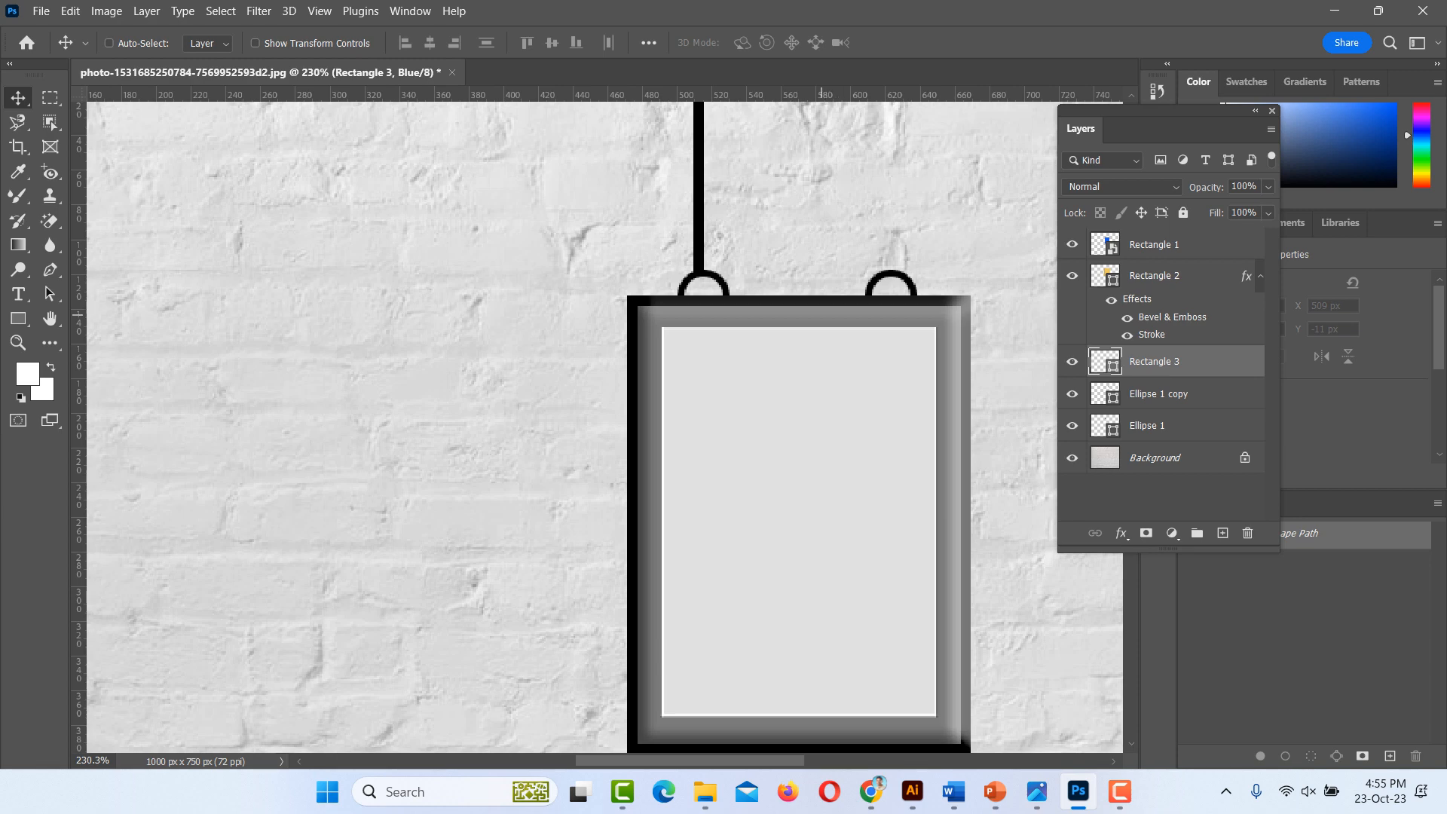
key(ctrl)
key(ctrl)
- Restore the full-colour canvas view by activating the composite RGB channel, moving the Layers panel clear of the artwork
drag(1167, 128, 830, 390)
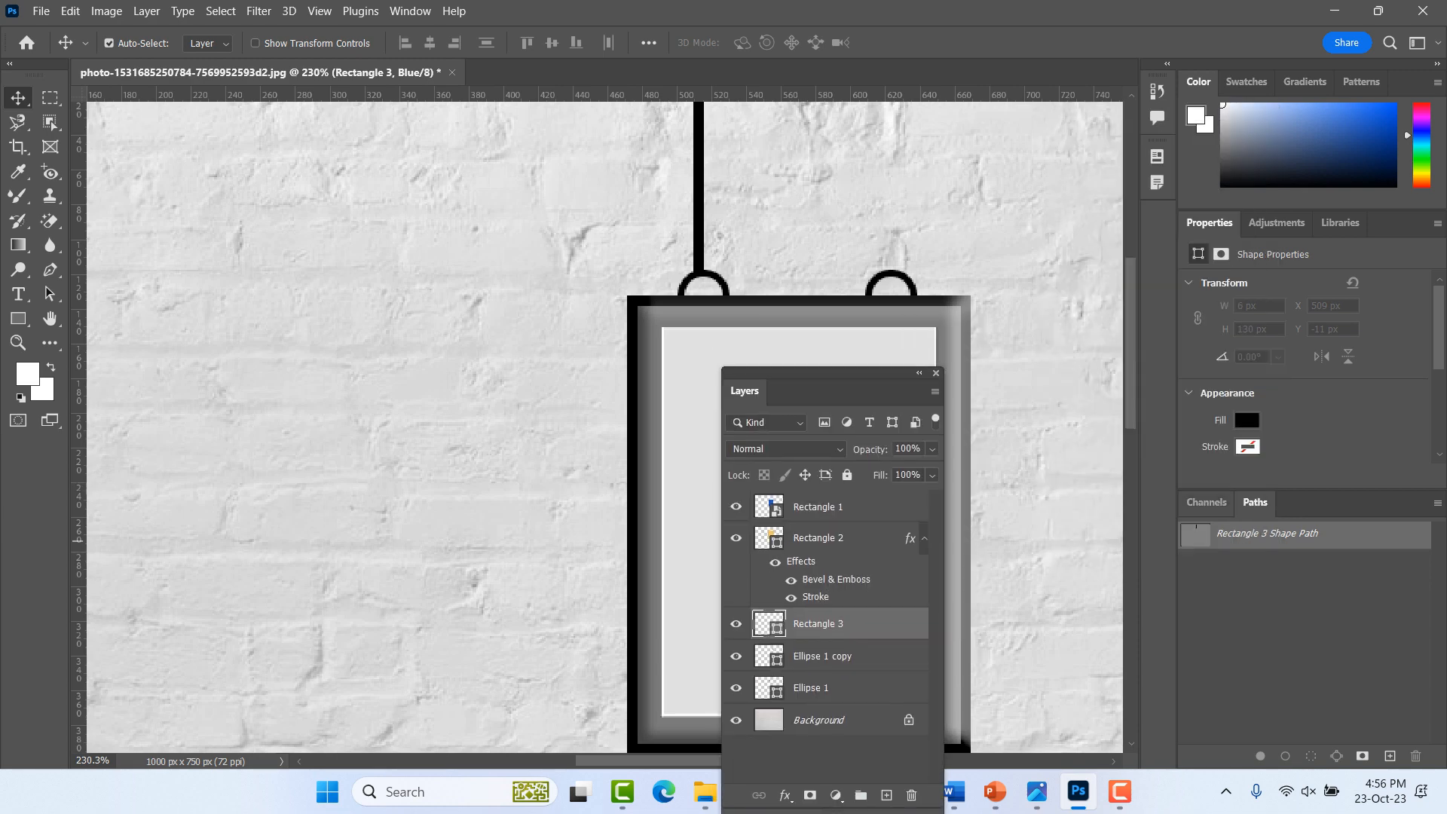
click(1206, 503)
key(ctrl+2)
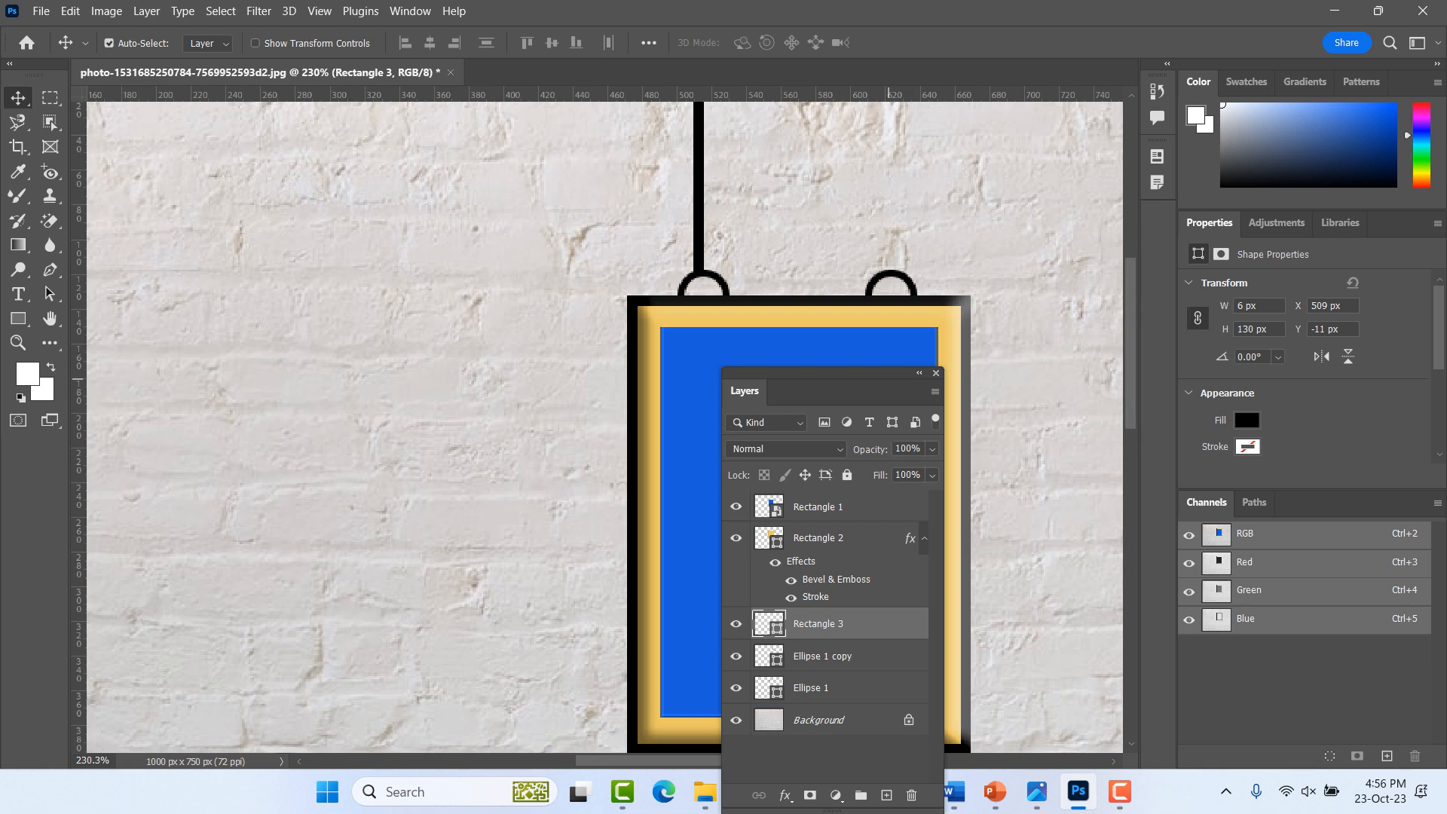
drag(831, 390, 1206, 317)
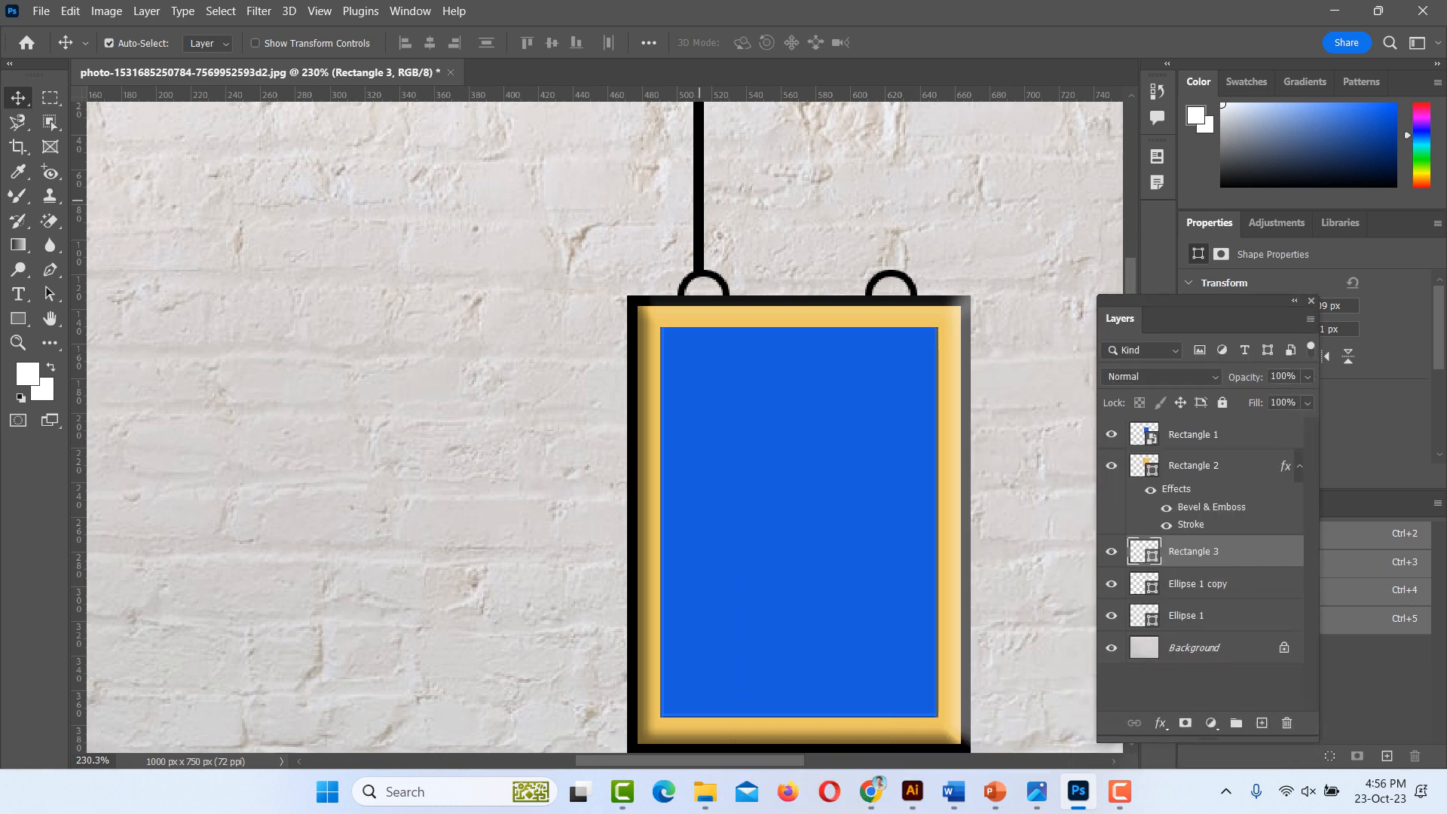
- Narrow the hanging bar to 50% of its width and centre it over the left ring
drag(700, 199, 704, 200)
key(ctrl+t)
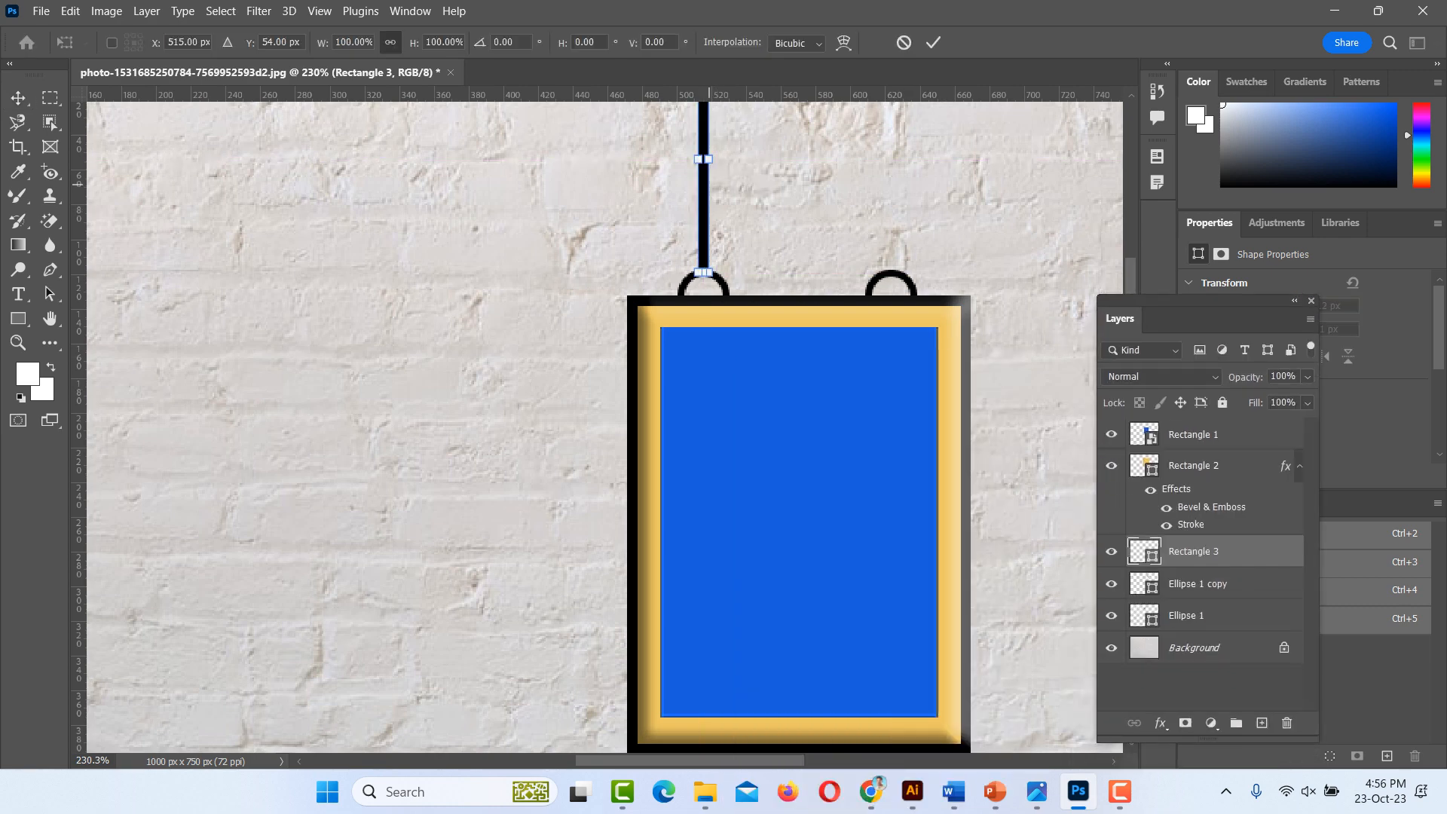
scroll(713, 162, up, 5)
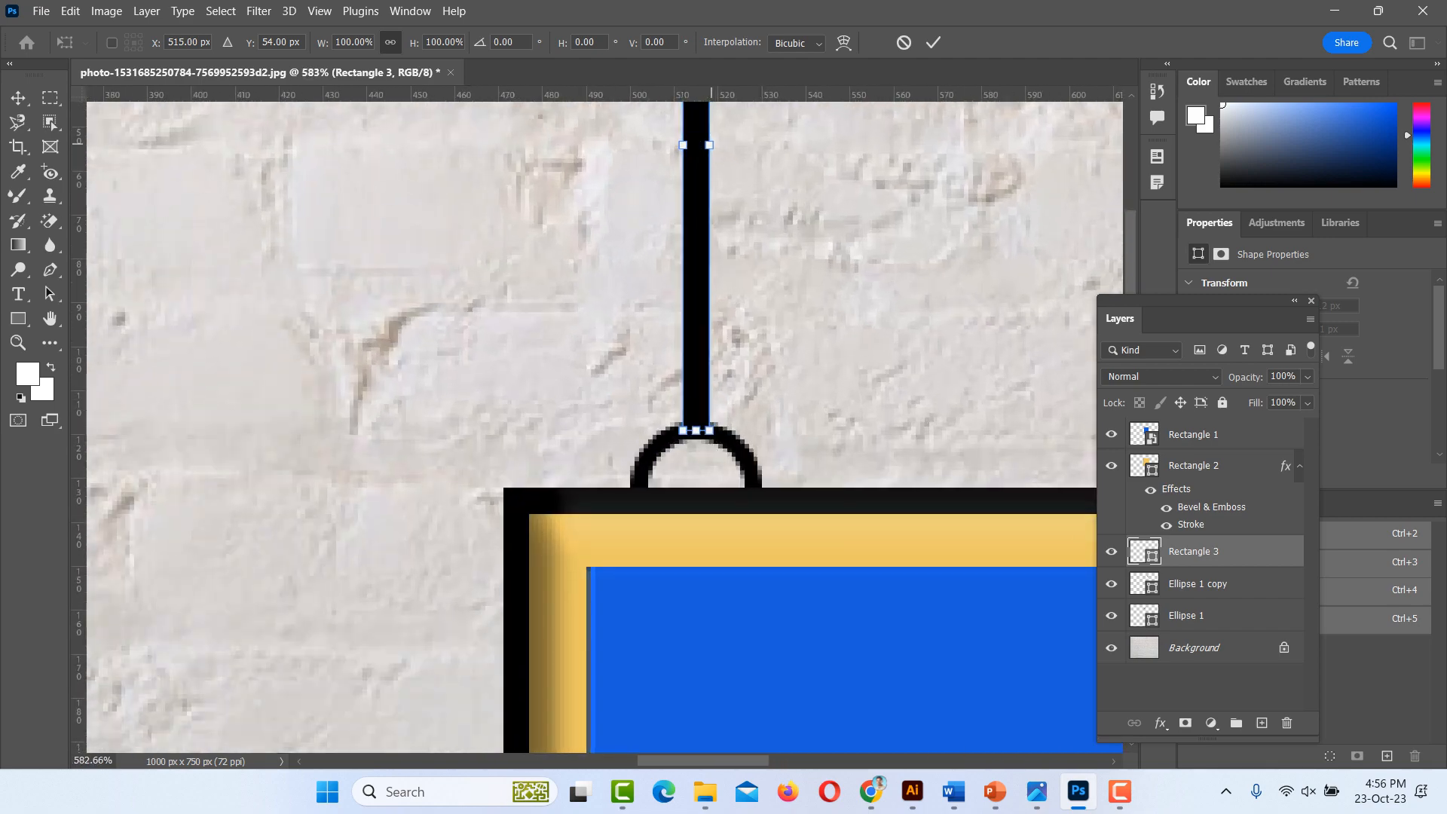
drag(709, 145, 696, 144)
key(Return)
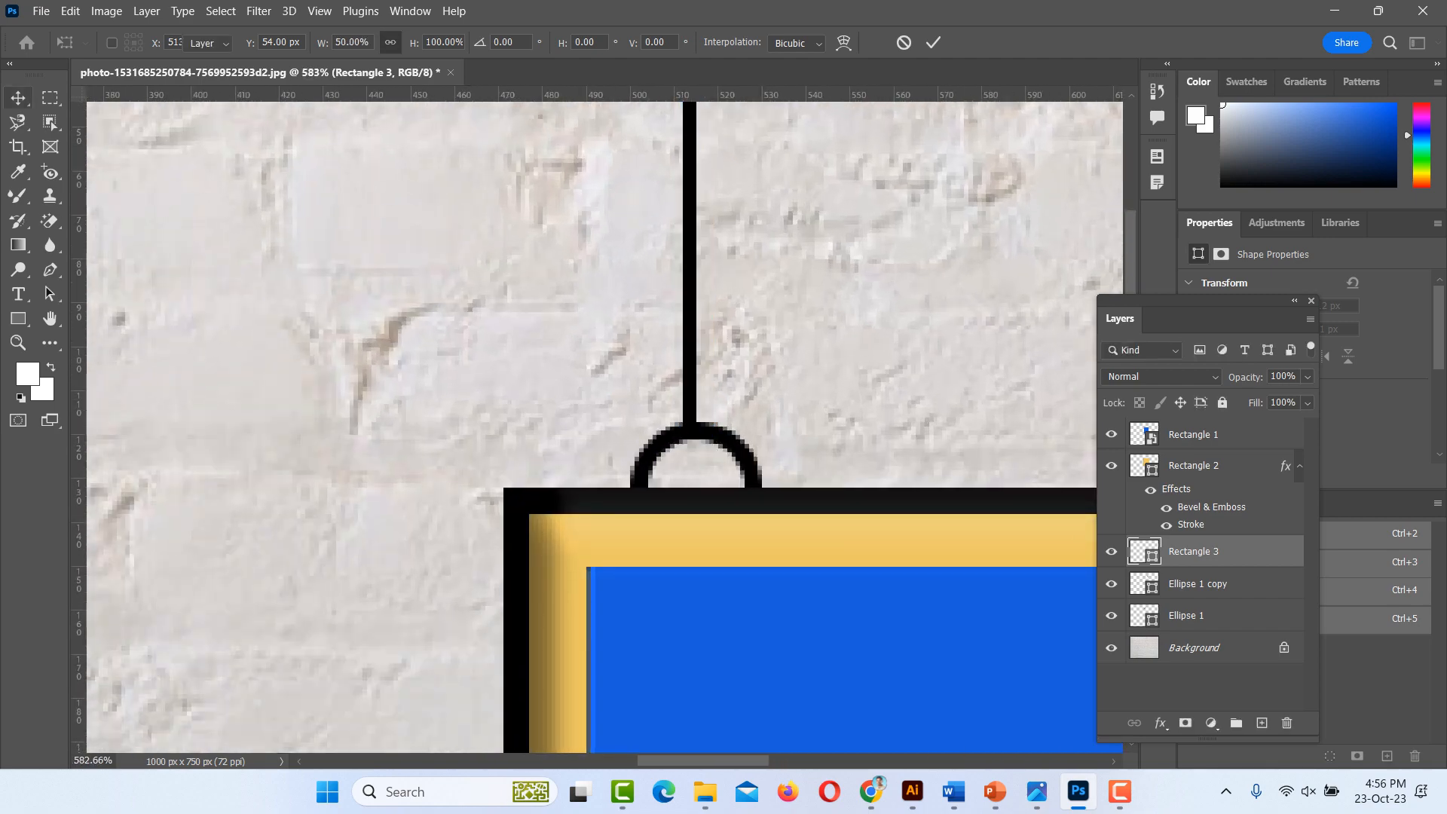
drag(689, 253, 694, 253)
- Duplicate the thin hanging bar and place the copy over the centre of the right ring
scroll(293, 436, down, 3)
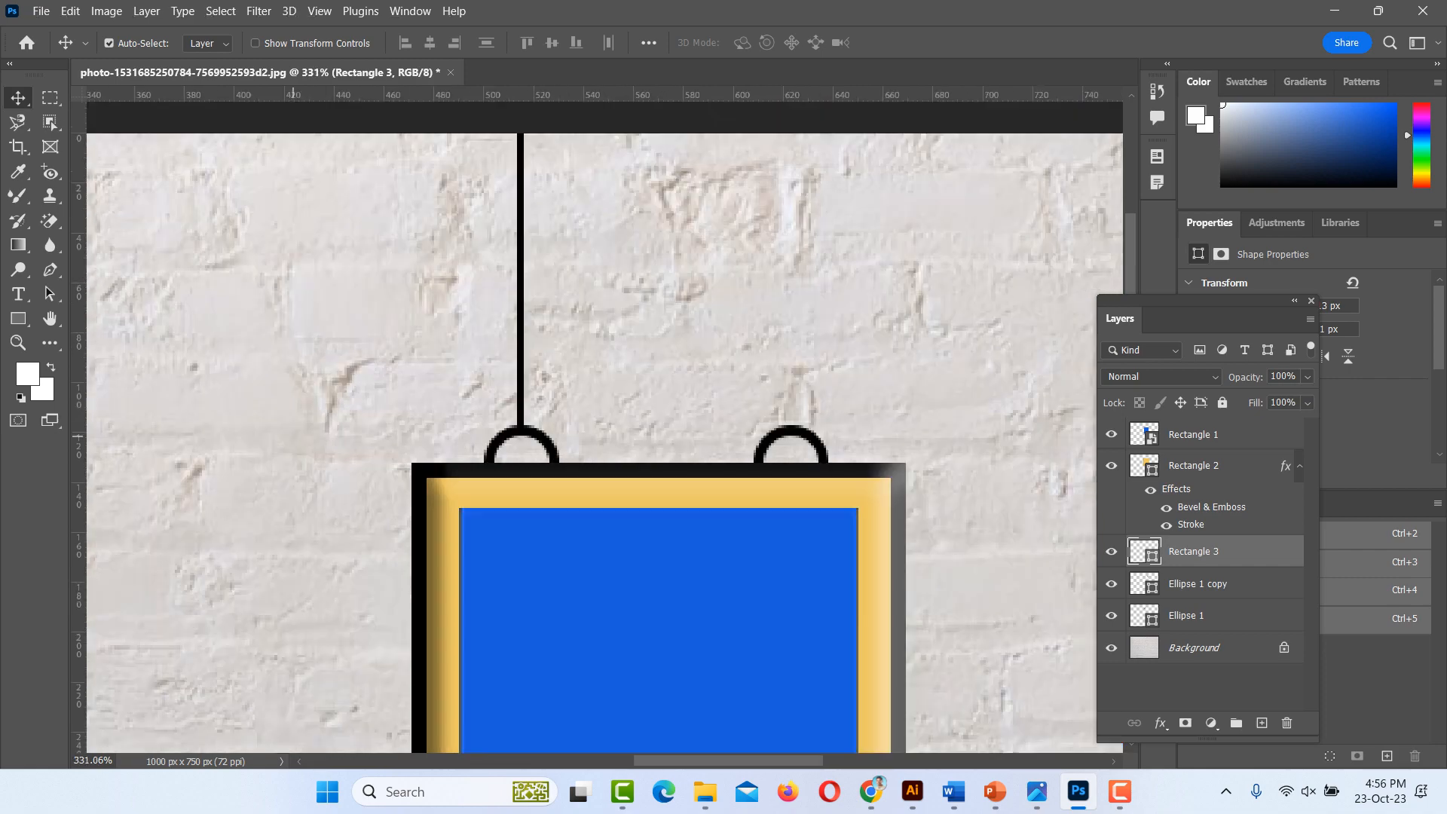
scroll(293, 437, down, 3)
drag(413, 343, 548, 352)
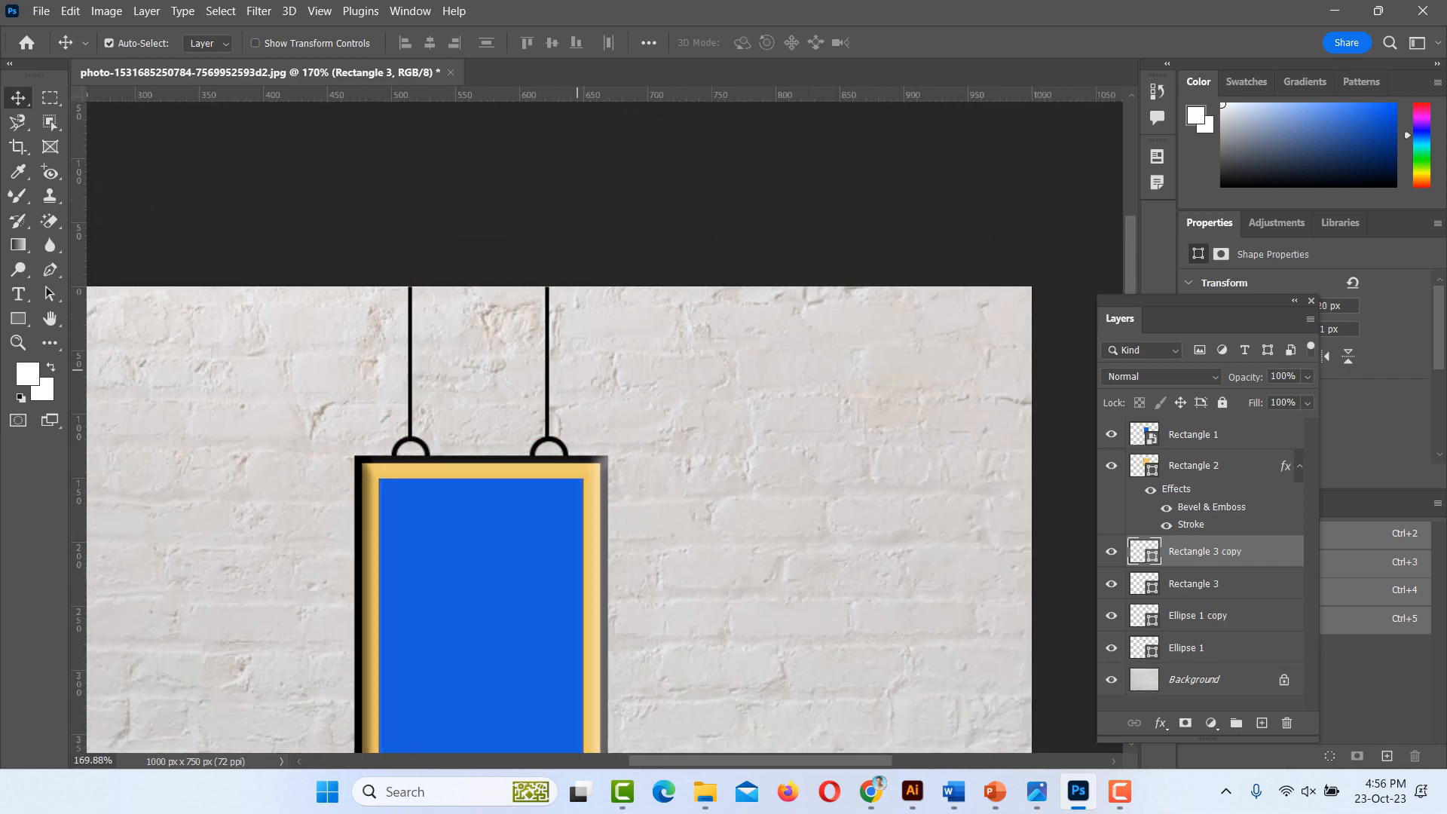
click(657, 422)
- Add a Multiply drop shadow to the Rectangle 2 frame with 29% opacity, 0 px distance, 16% spread and 24 px size
scroll(512, 540, down, 3)
scroll(512, 540, down, 1)
scroll(513, 540, down, 5)
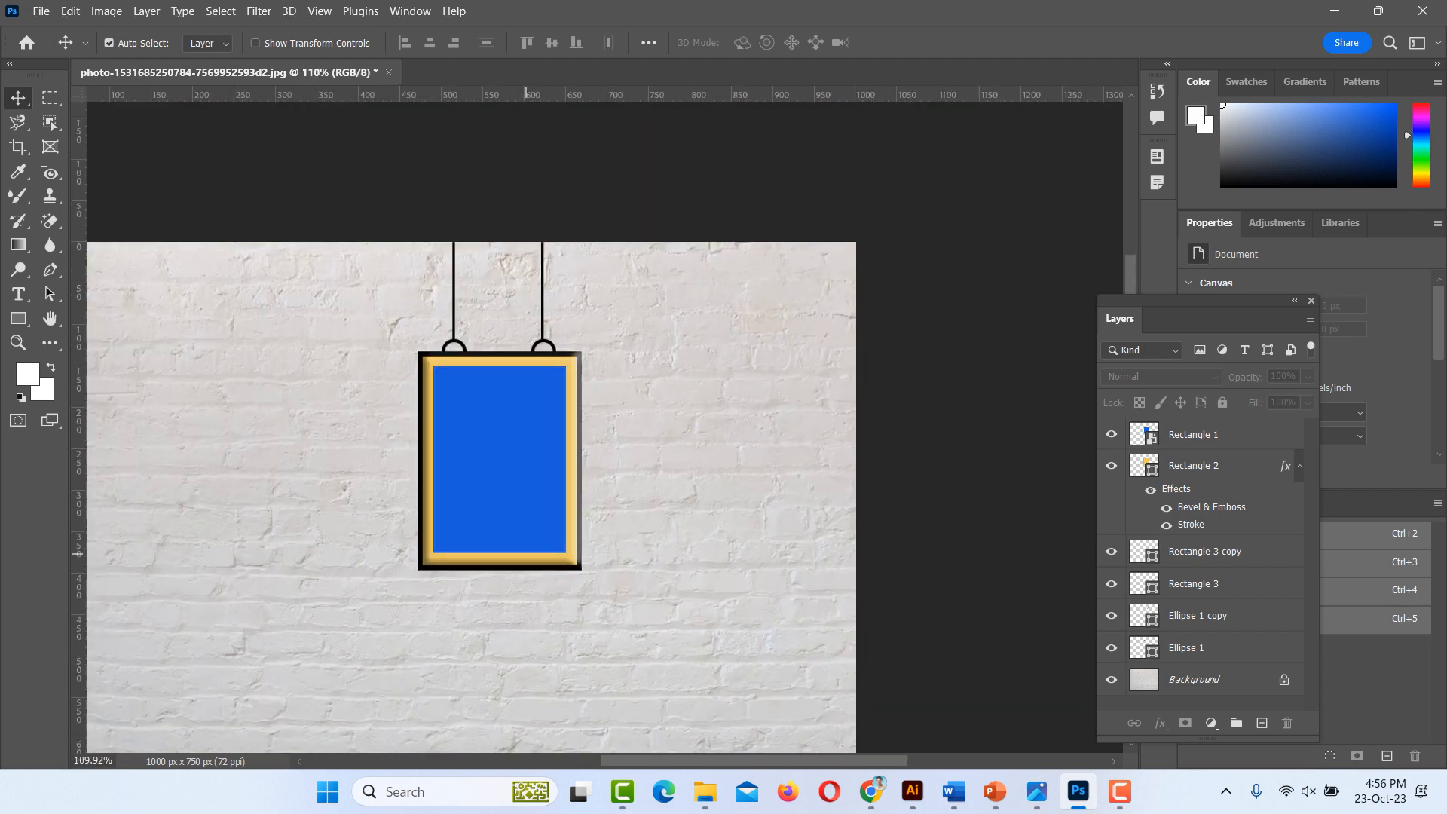
scroll(531, 540, up, 4)
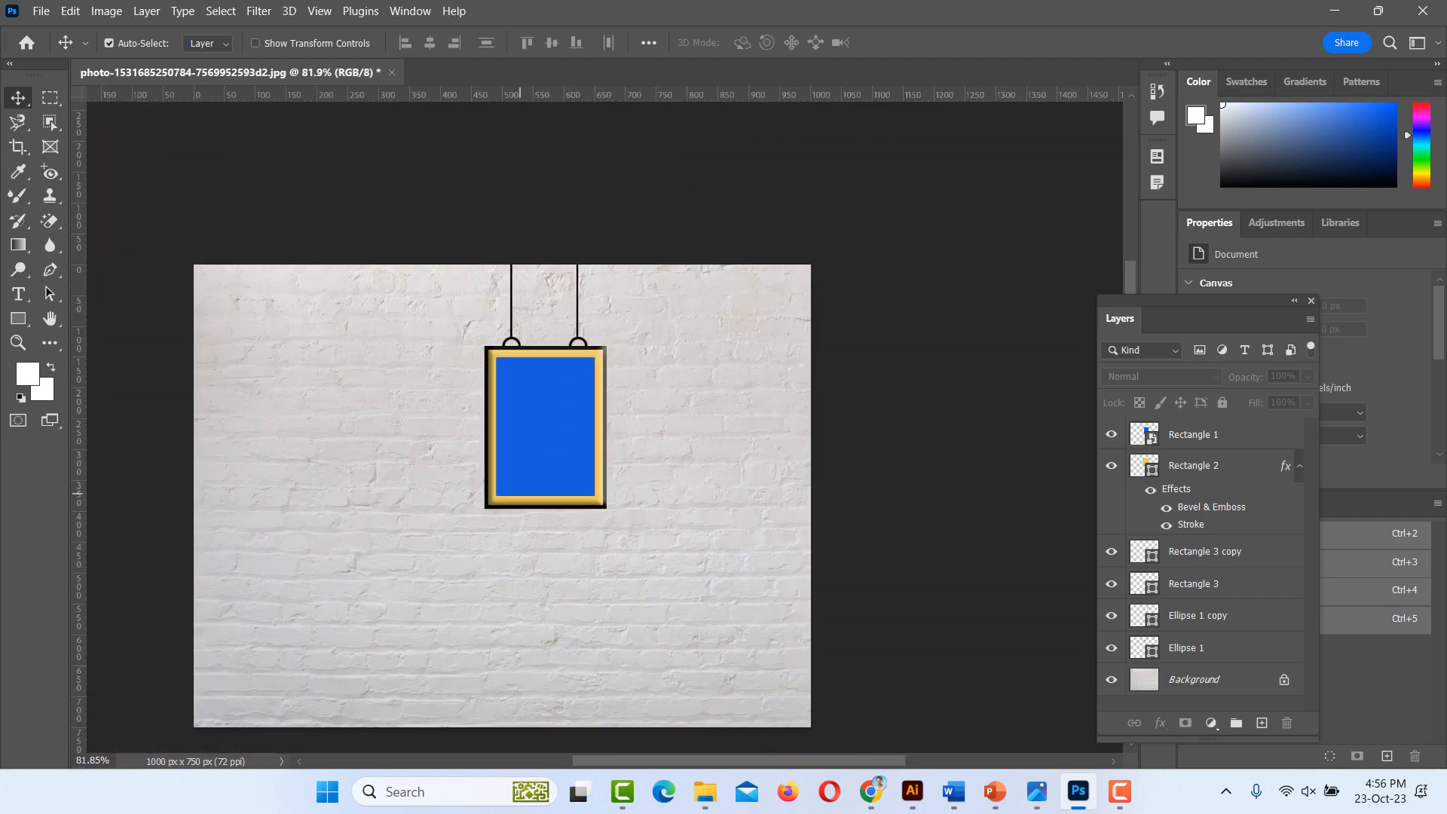
click(518, 494)
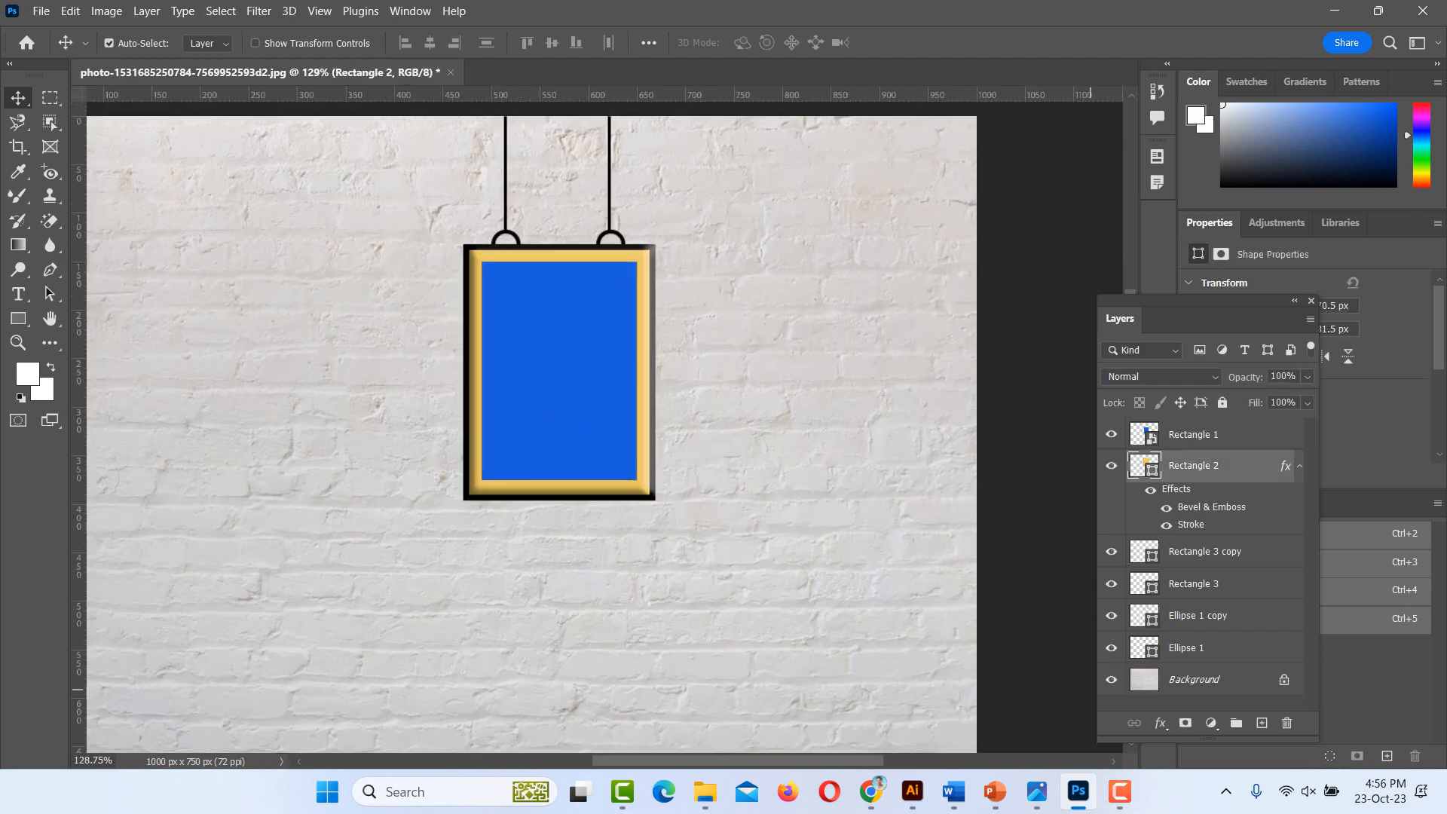
click(1160, 723)
click(1173, 721)
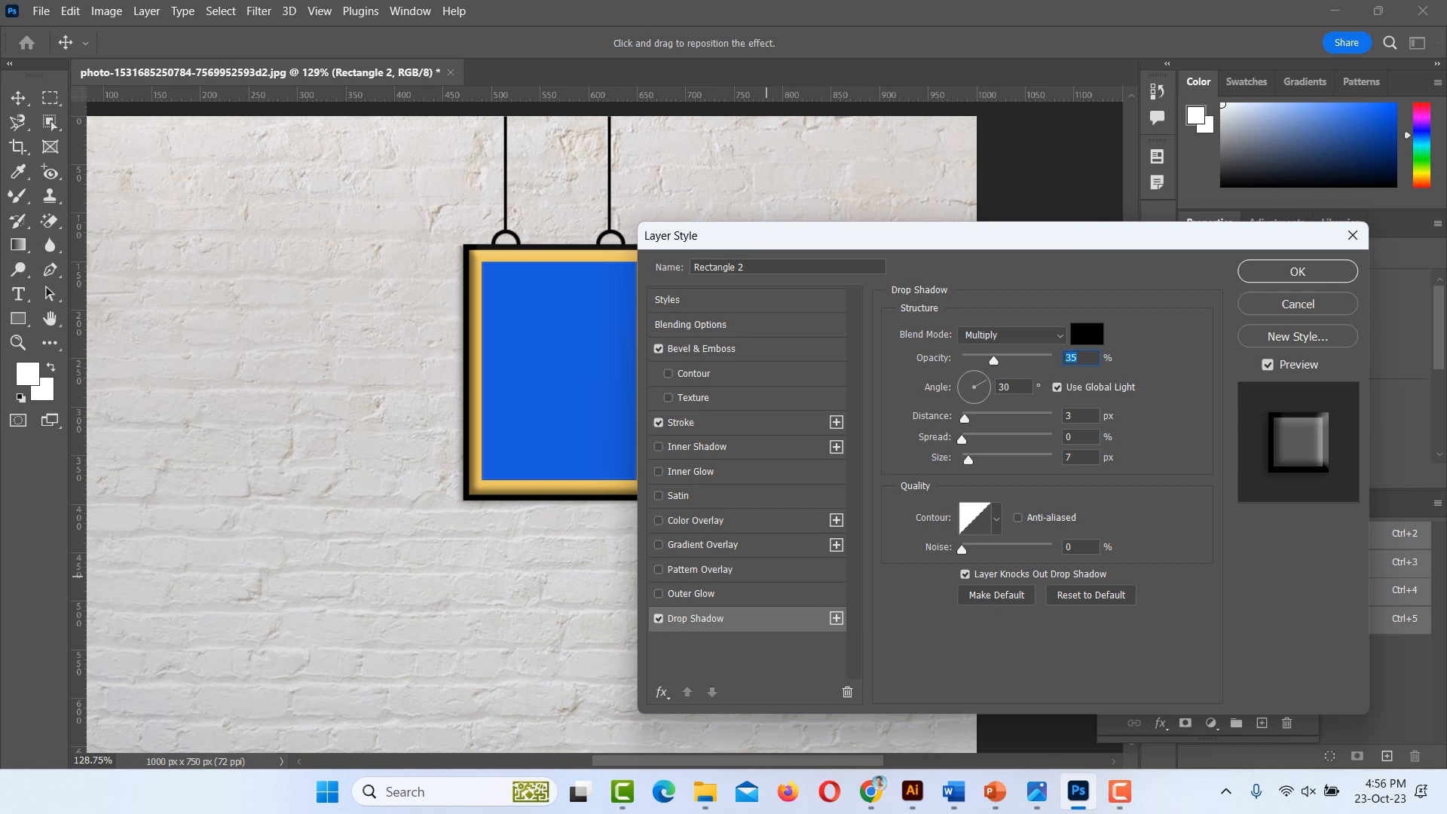
drag(969, 459, 974, 417)
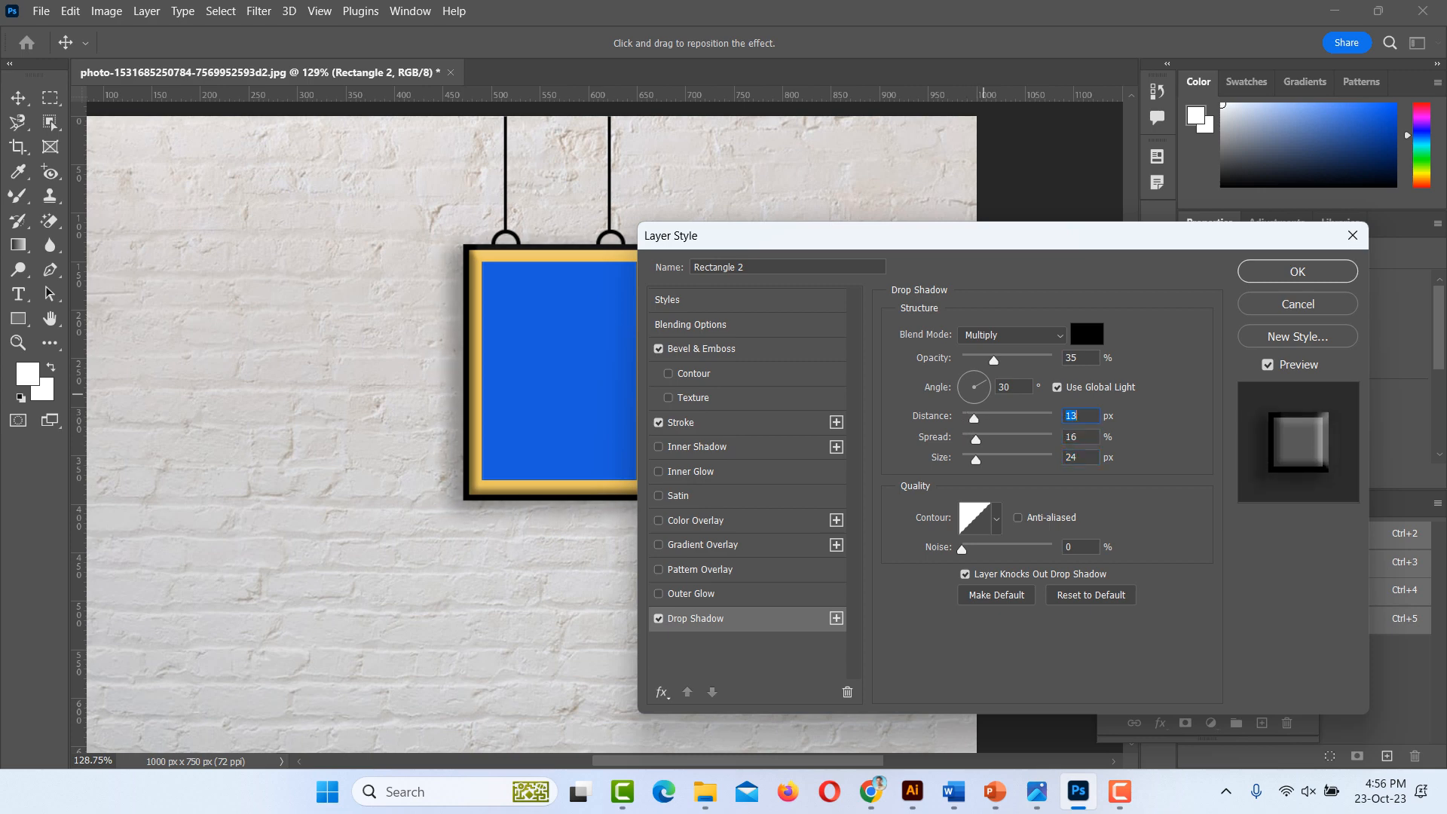
drag(994, 359, 988, 359)
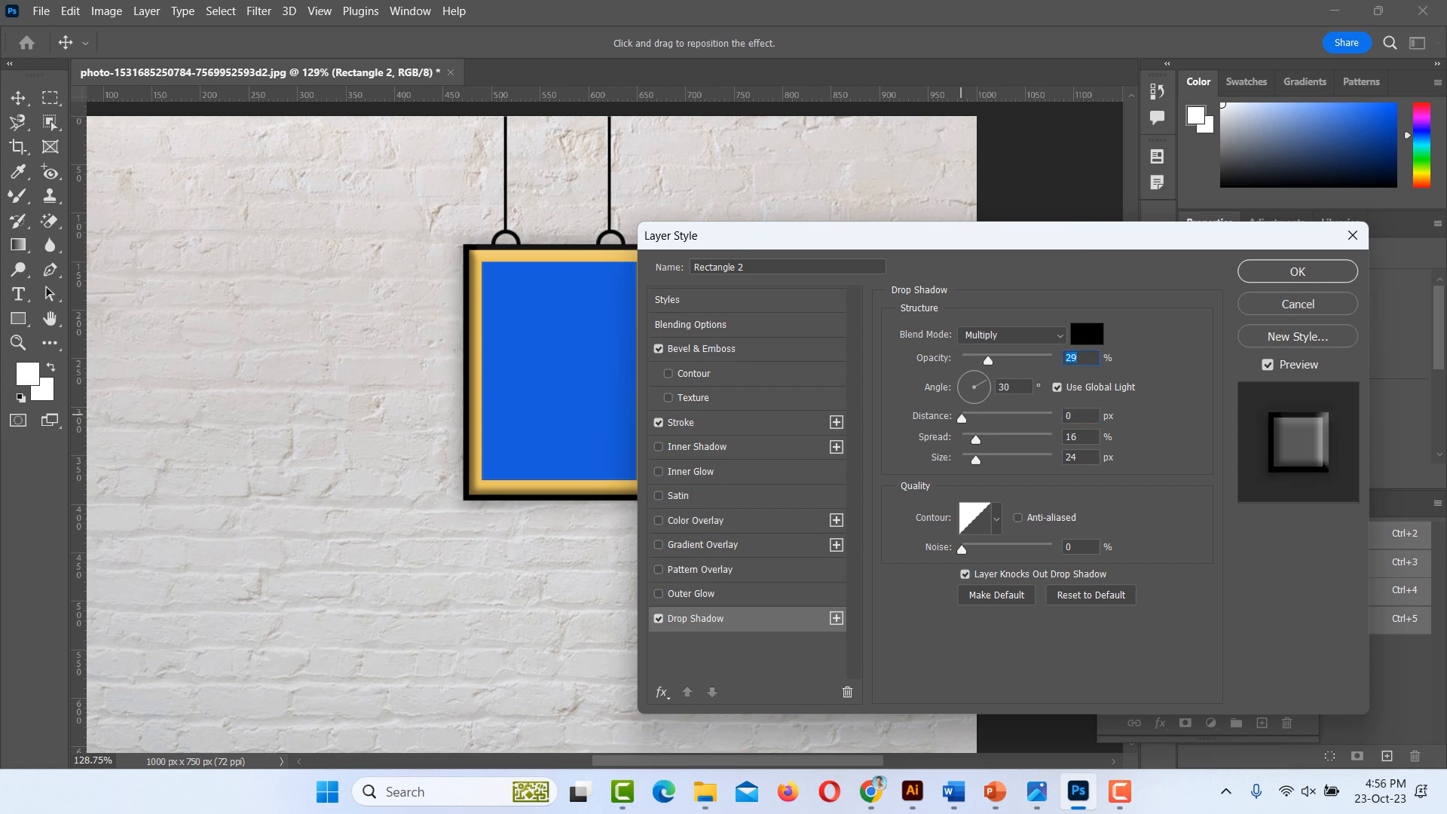
drag(974, 418, 965, 418)
click(1297, 271)
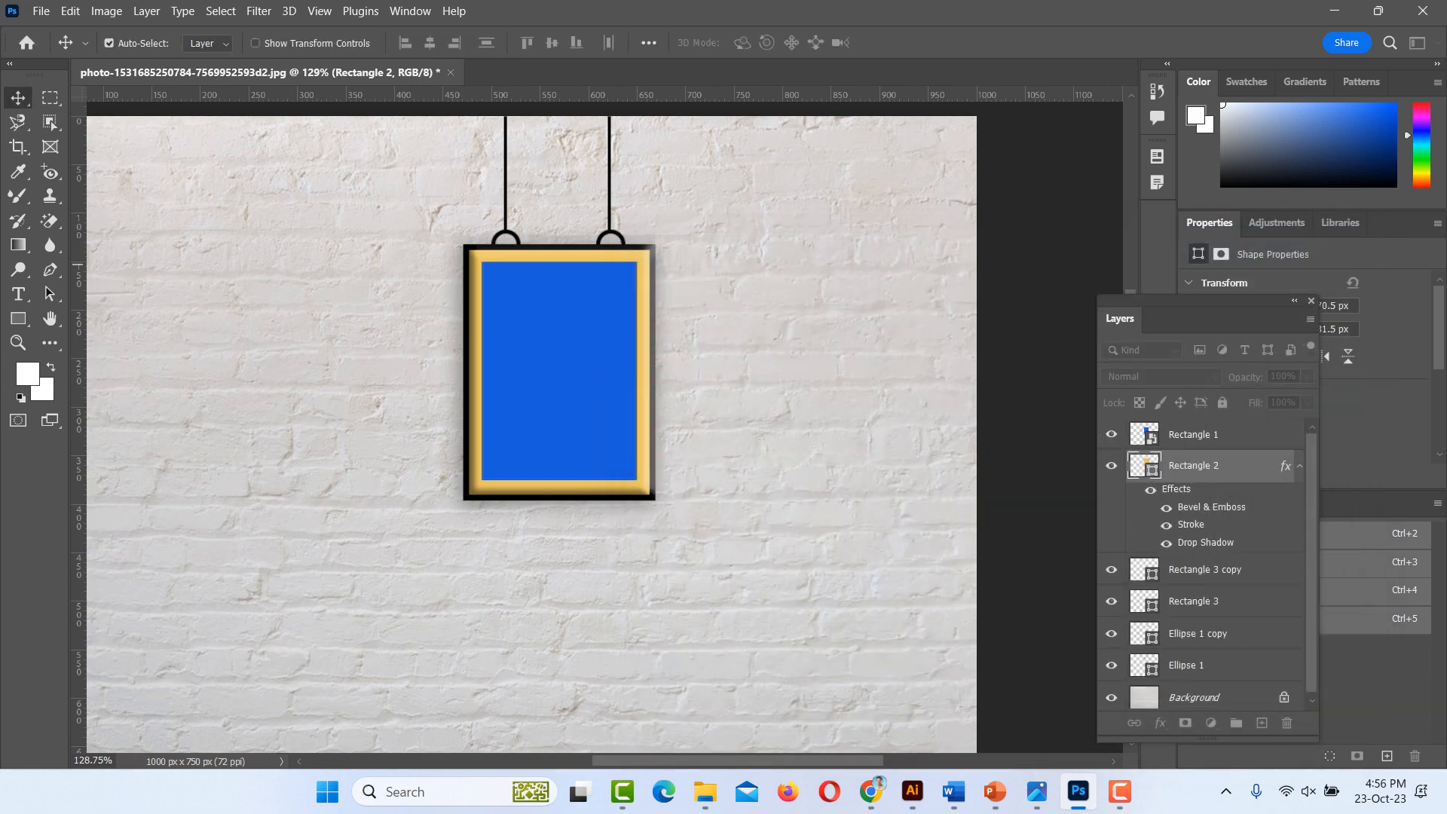
- Open the contents of the blue Rectangle 1 smart object for editing
scroll(504, 512, up, 5)
scroll(525, 513, down, 6)
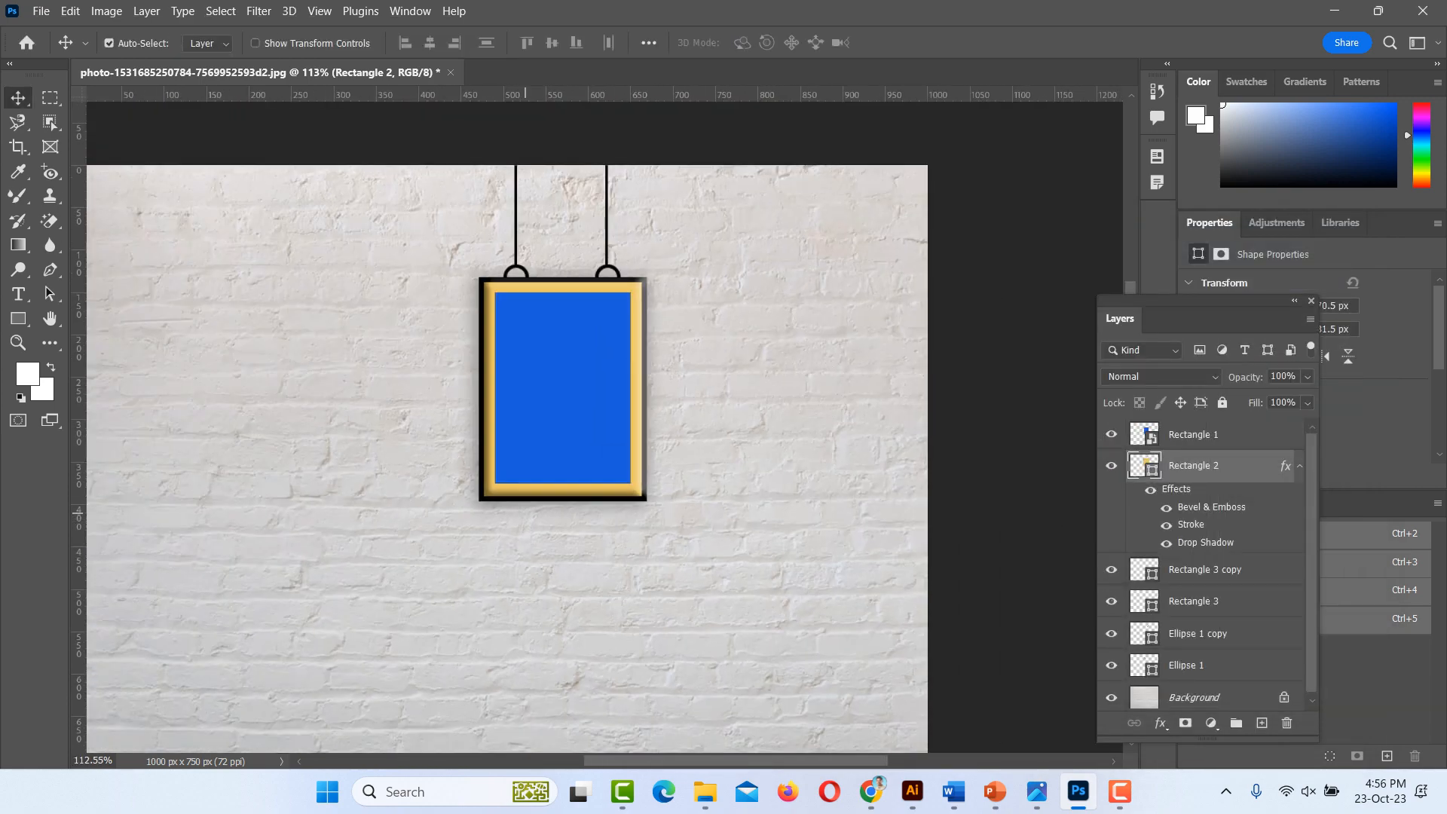
scroll(550, 517, down, 3)
click(768, 369)
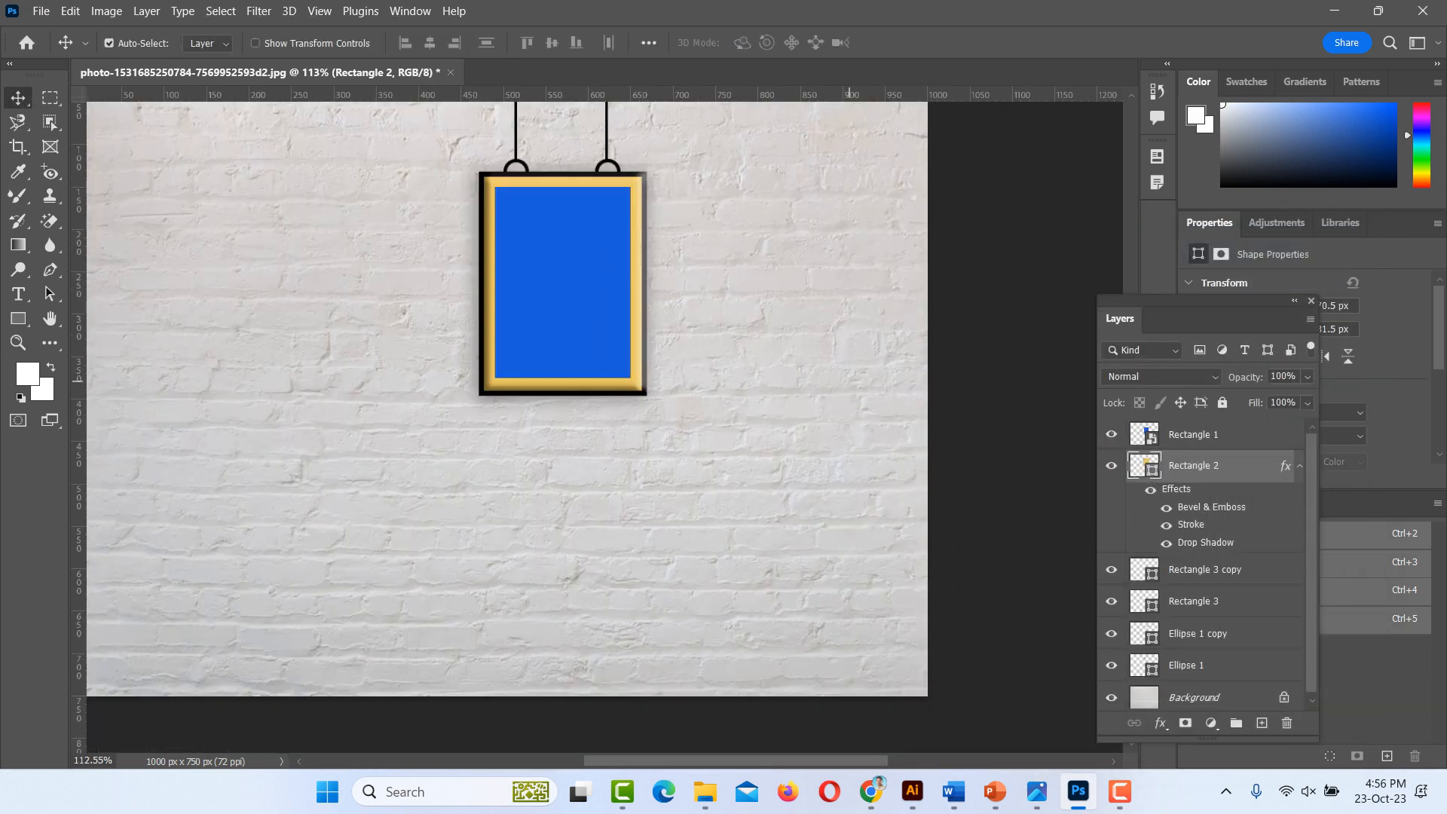
click(557, 290)
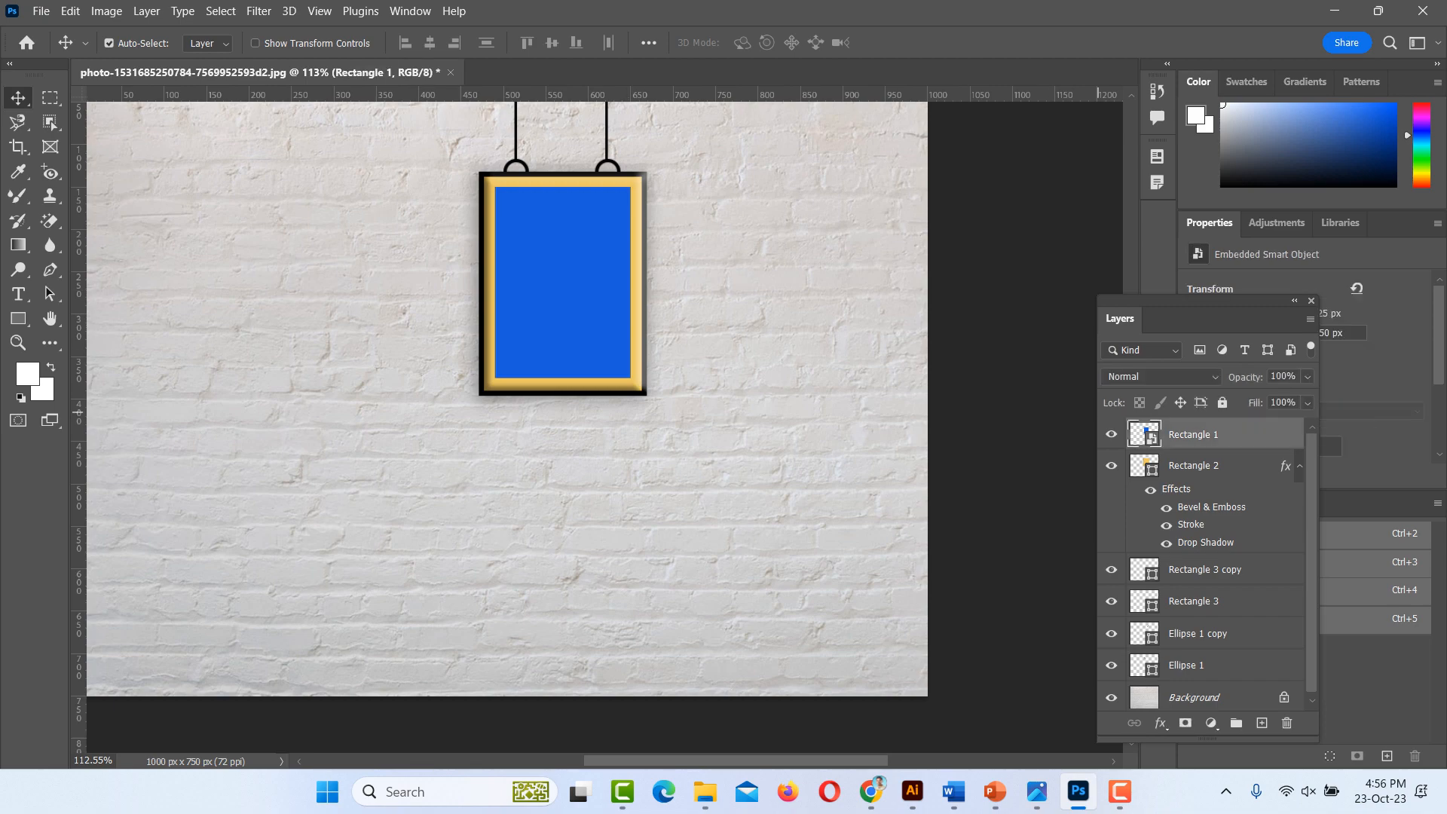
double_click(1149, 439)
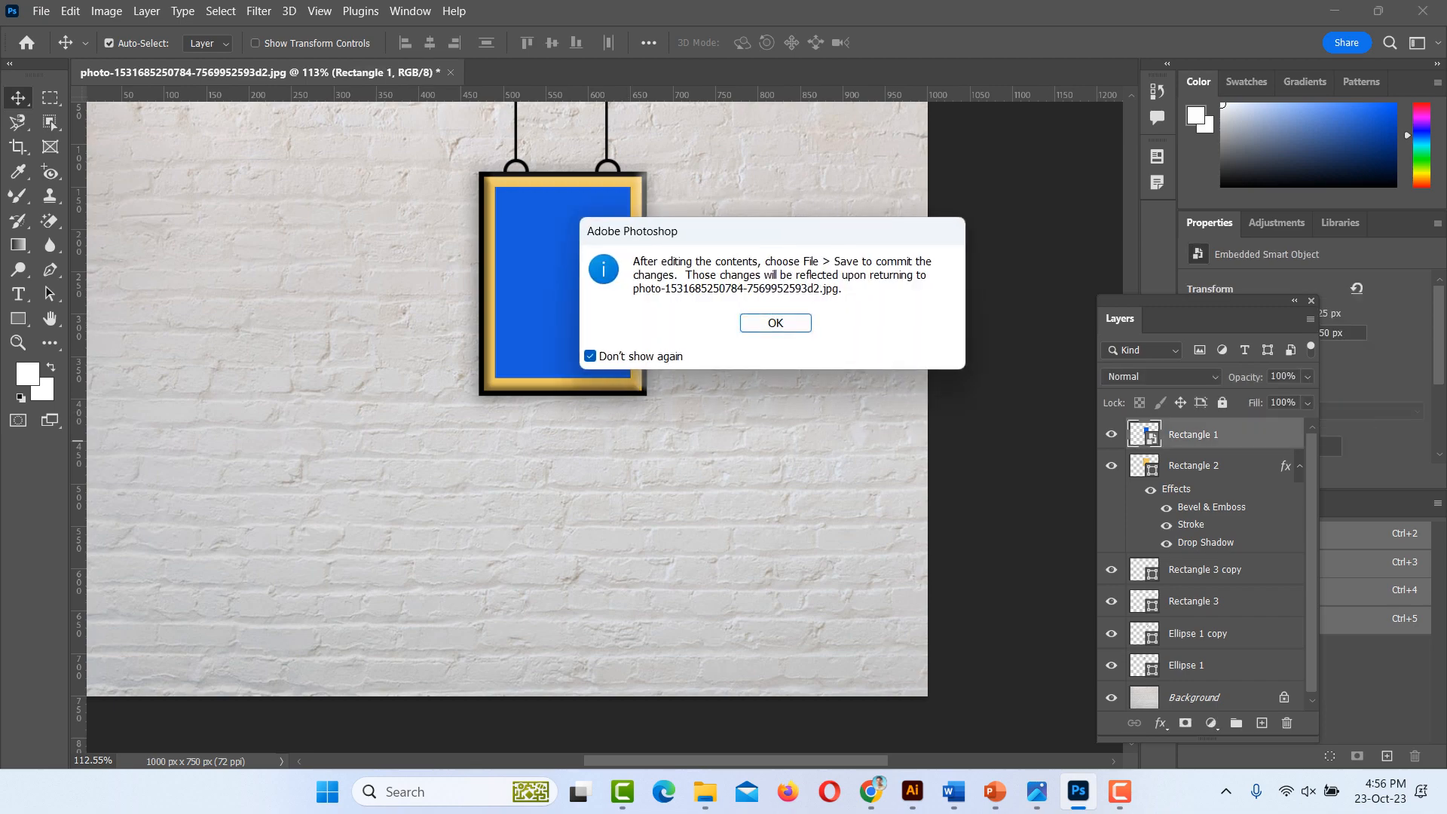
click(776, 322)
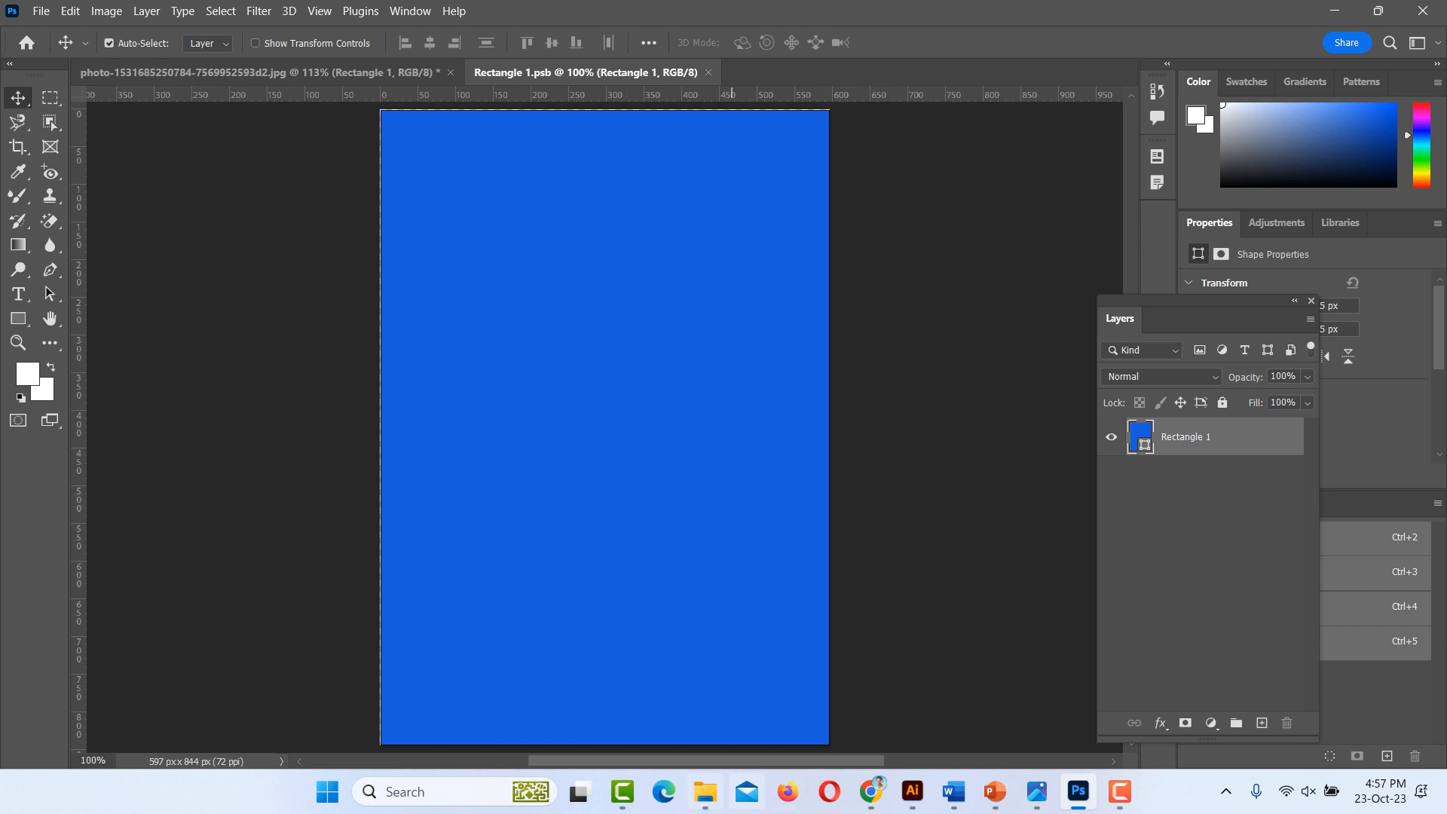
- Place the orange poster "WhatsApp Image 2023-05-08 at 9.20.15 PM.jpeg" from the Mockup sample folder in File Explorer into the smart object document
click(704, 792)
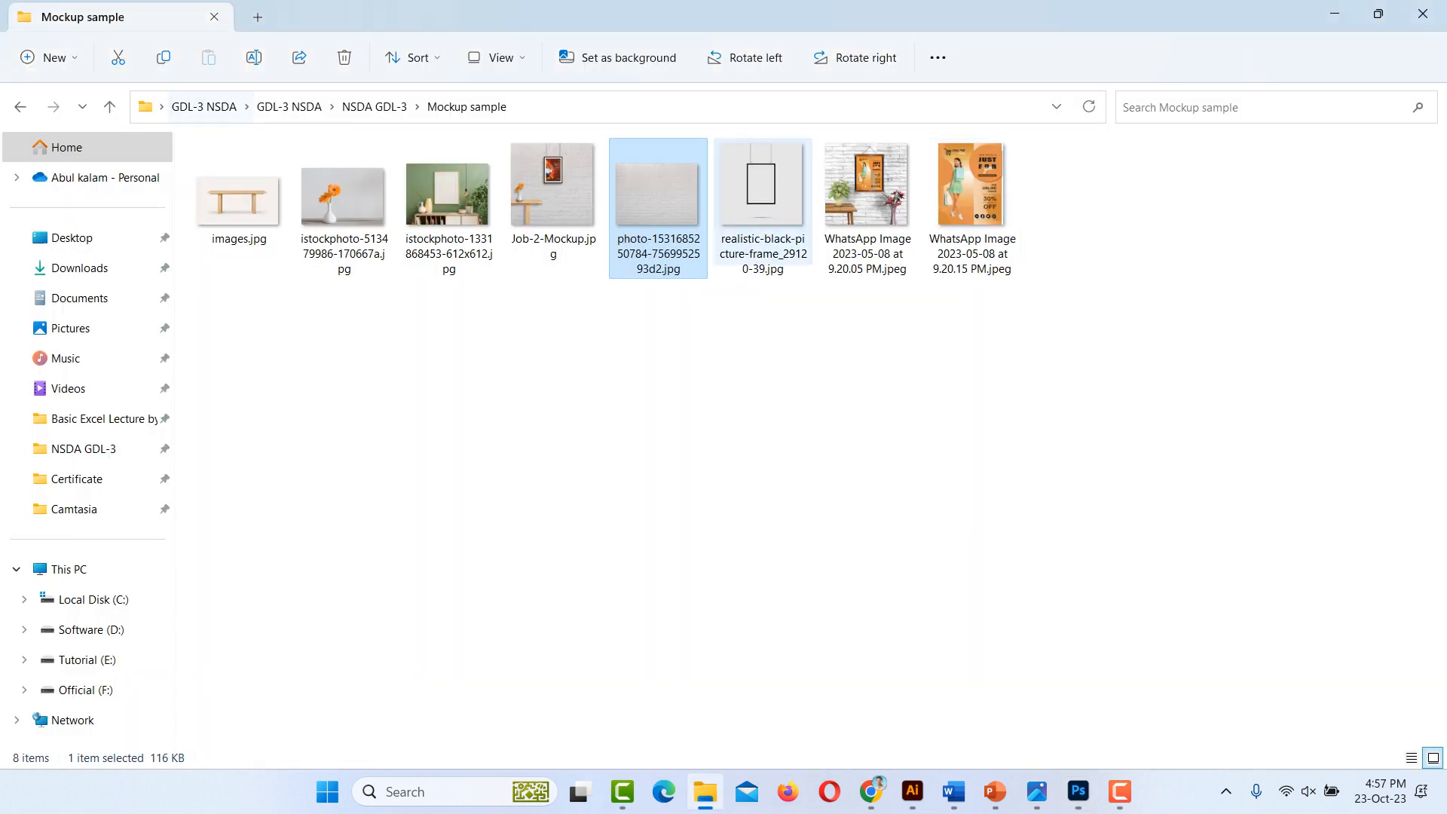
click(971, 197)
drag(971, 198, 578, 317)
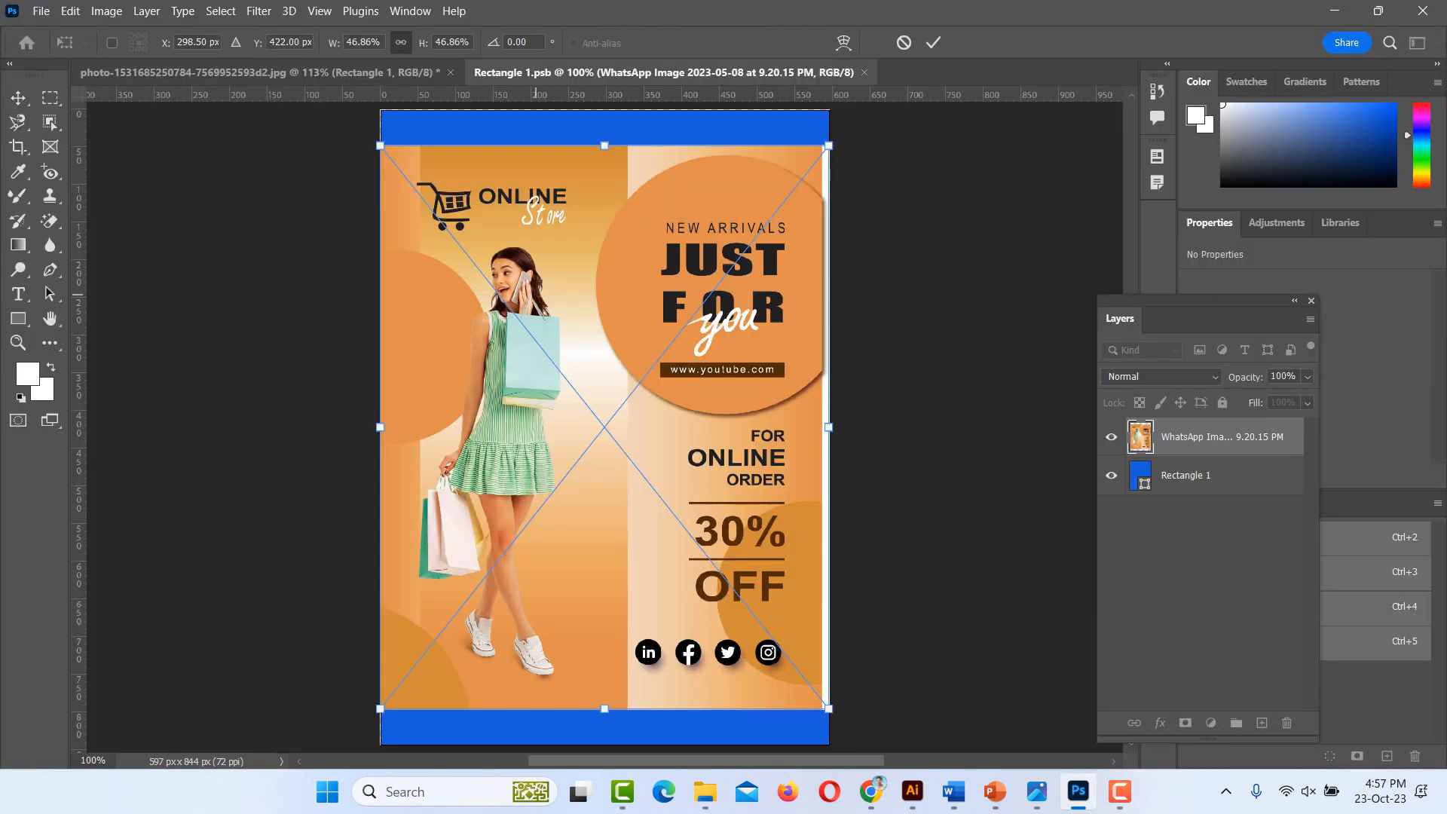
- Scale the placed poster to 50% width and 52.75% height so it covers the whole blue rectangle
drag(828, 709, 872, 729)
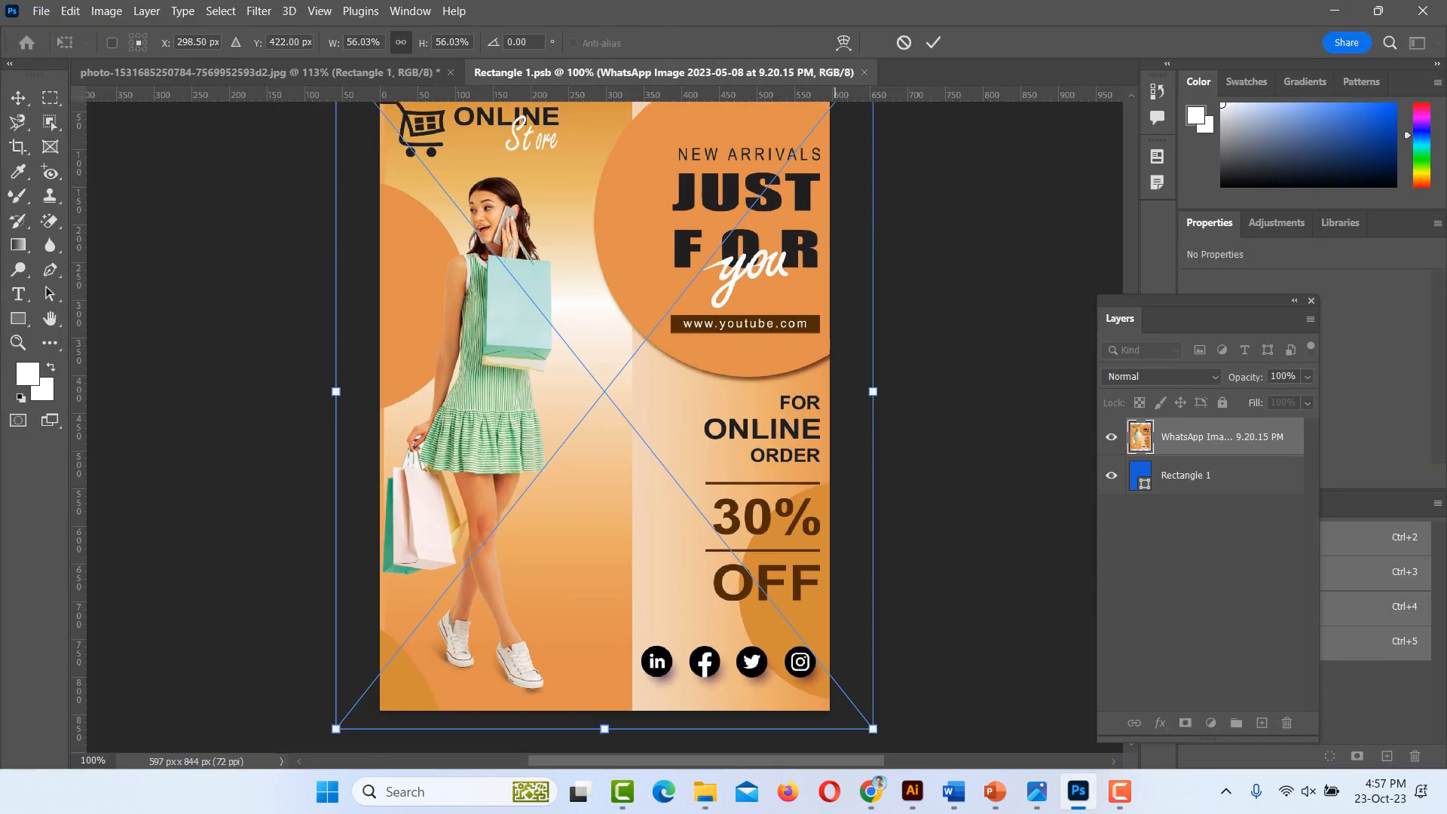
scroll(583, 503, down, 2)
scroll(583, 502, down, 1)
mouse_move(784, 426)
mouse_down()
mouse_move(750, 426)
mouse_move(762, 426)
mouse_up()
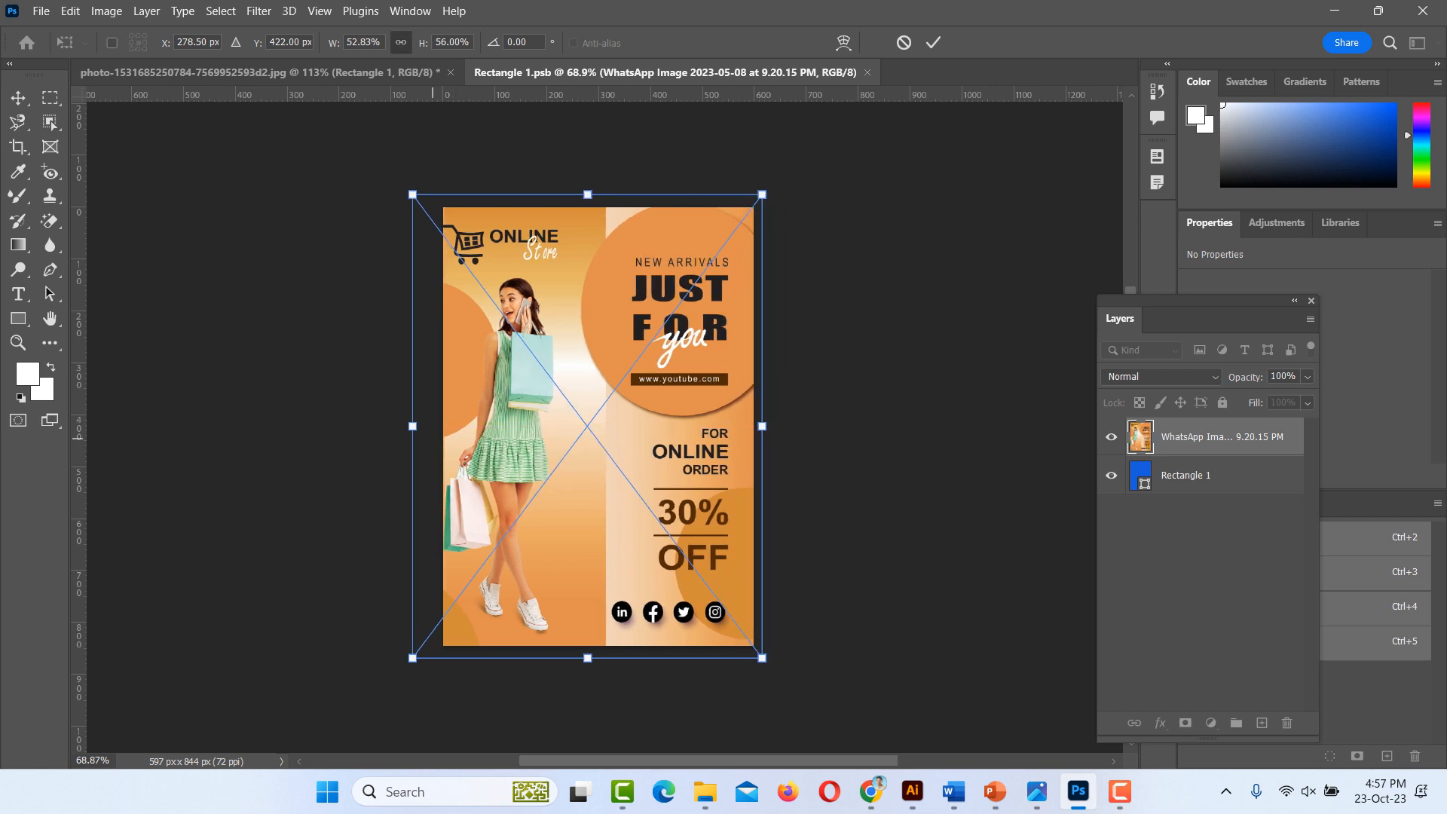
drag(413, 426, 431, 426)
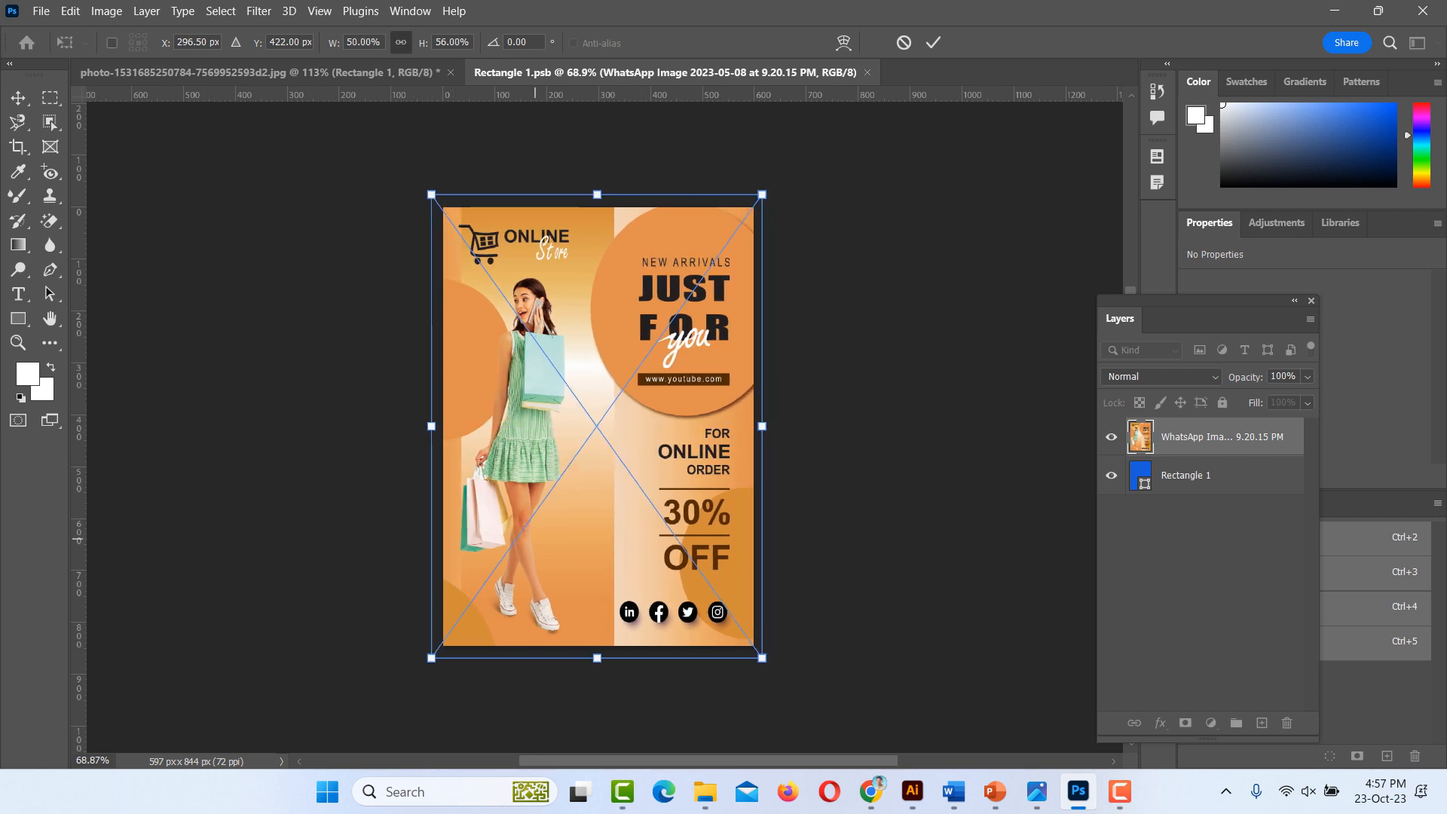
drag(597, 658, 597, 645)
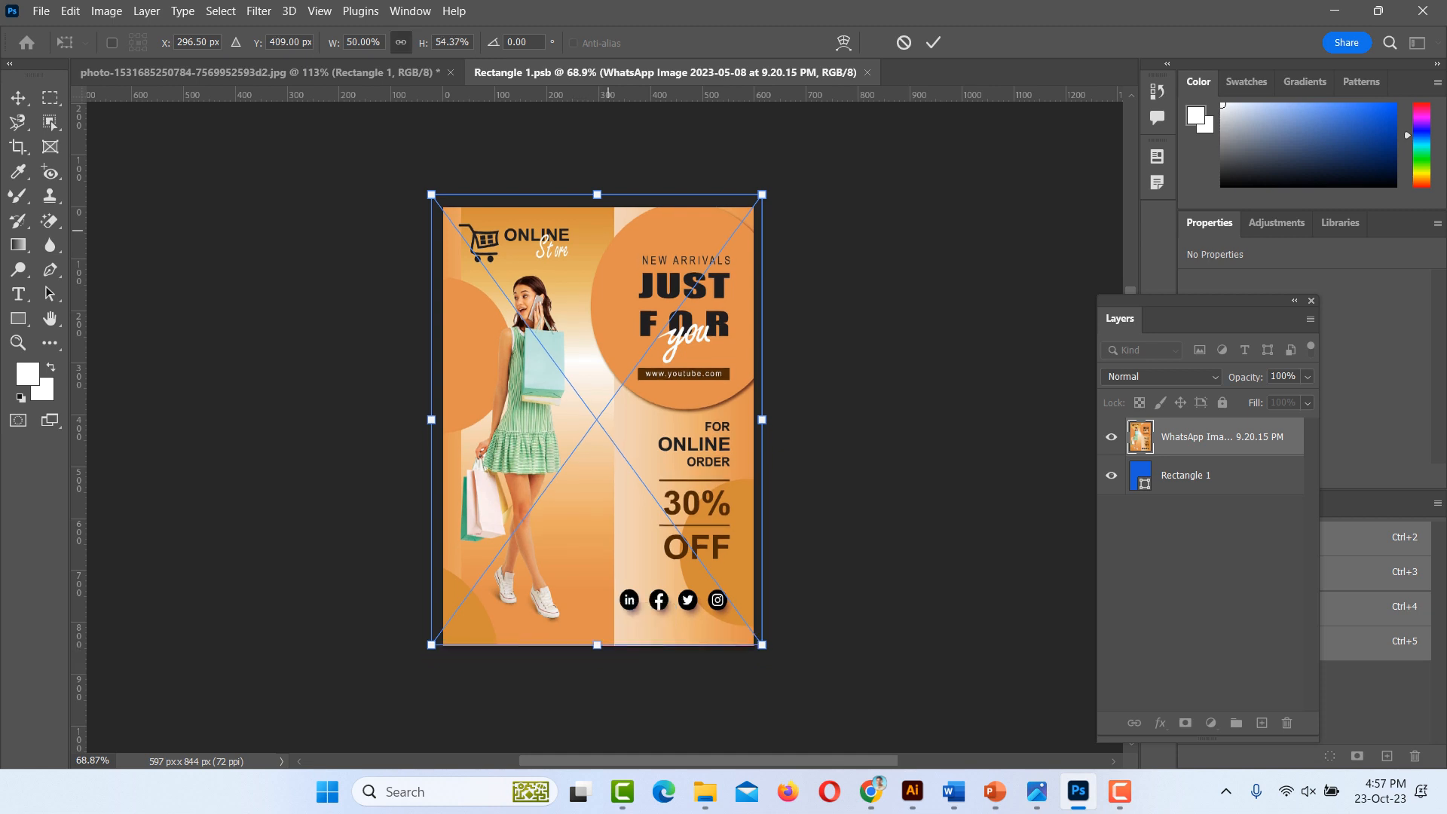
drag(597, 195, 596, 207)
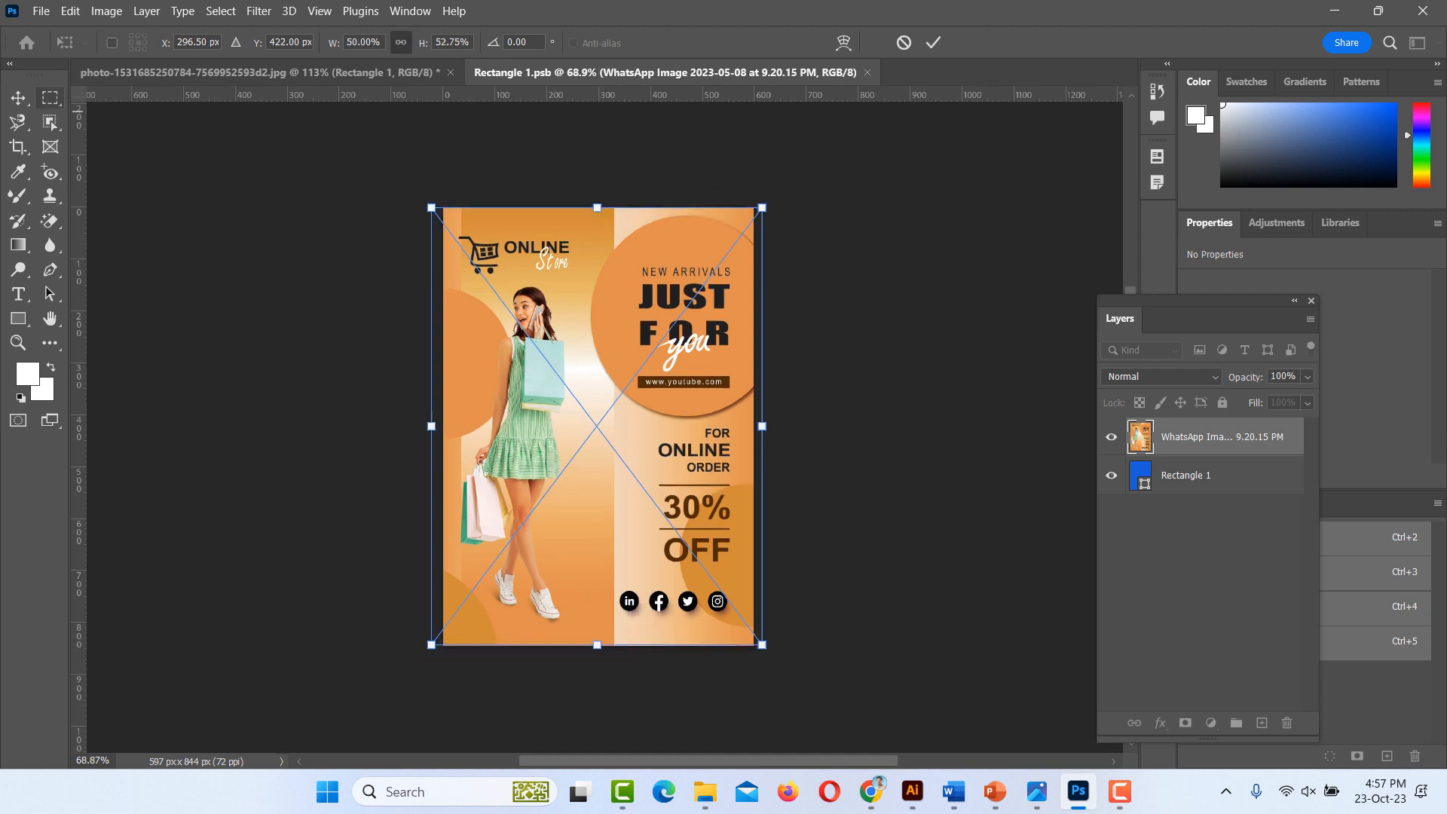
key(Return)
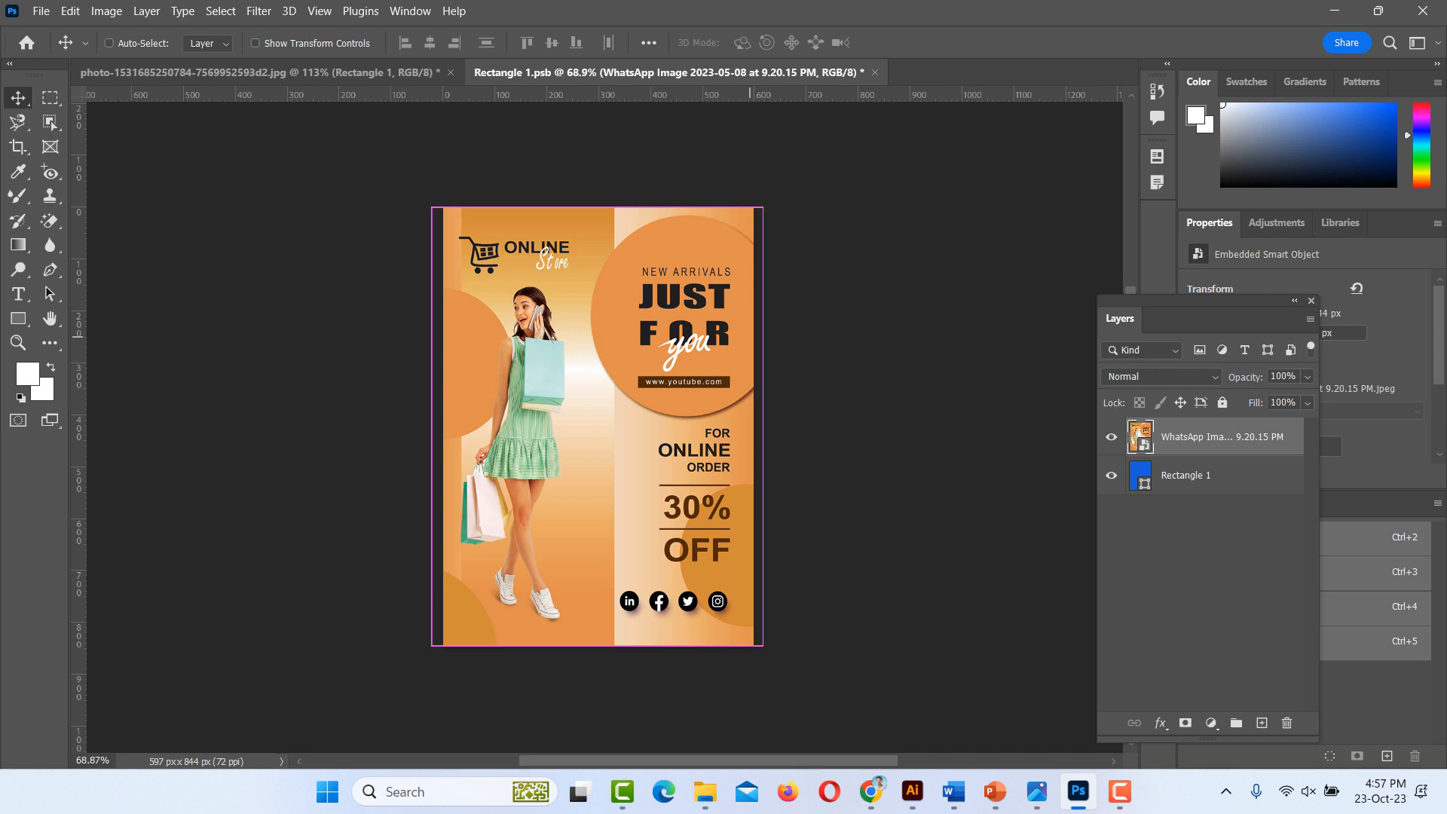
- Save the smart object contents and return to the brick wall mockup, fitting it to the window
key(ctrl+s)
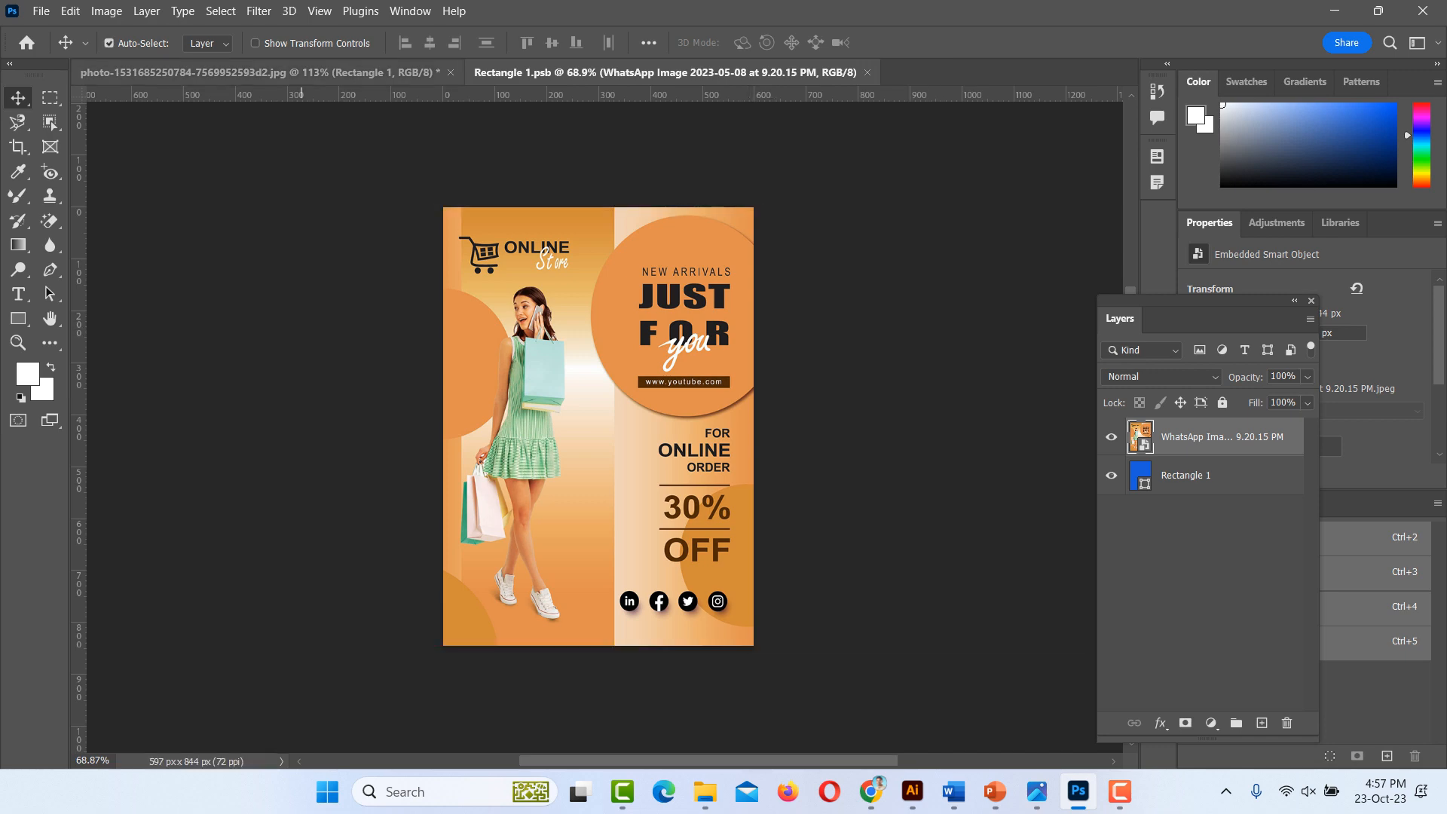
click(221, 73)
key(ctrl+0)
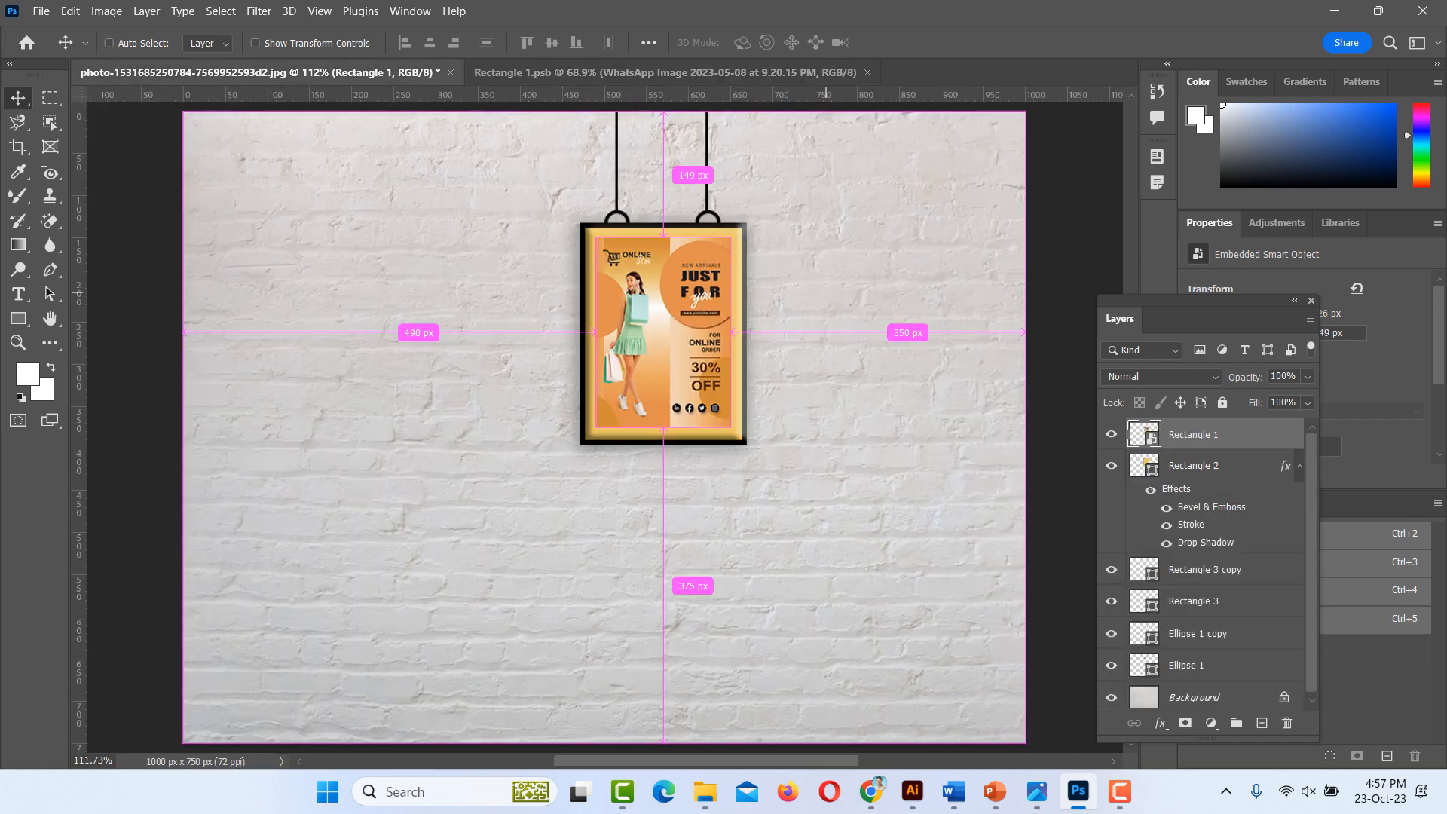
- Change the fill colour of the Rectangle 2 frame to white (ffffff)
scroll(755, 299, up, 3)
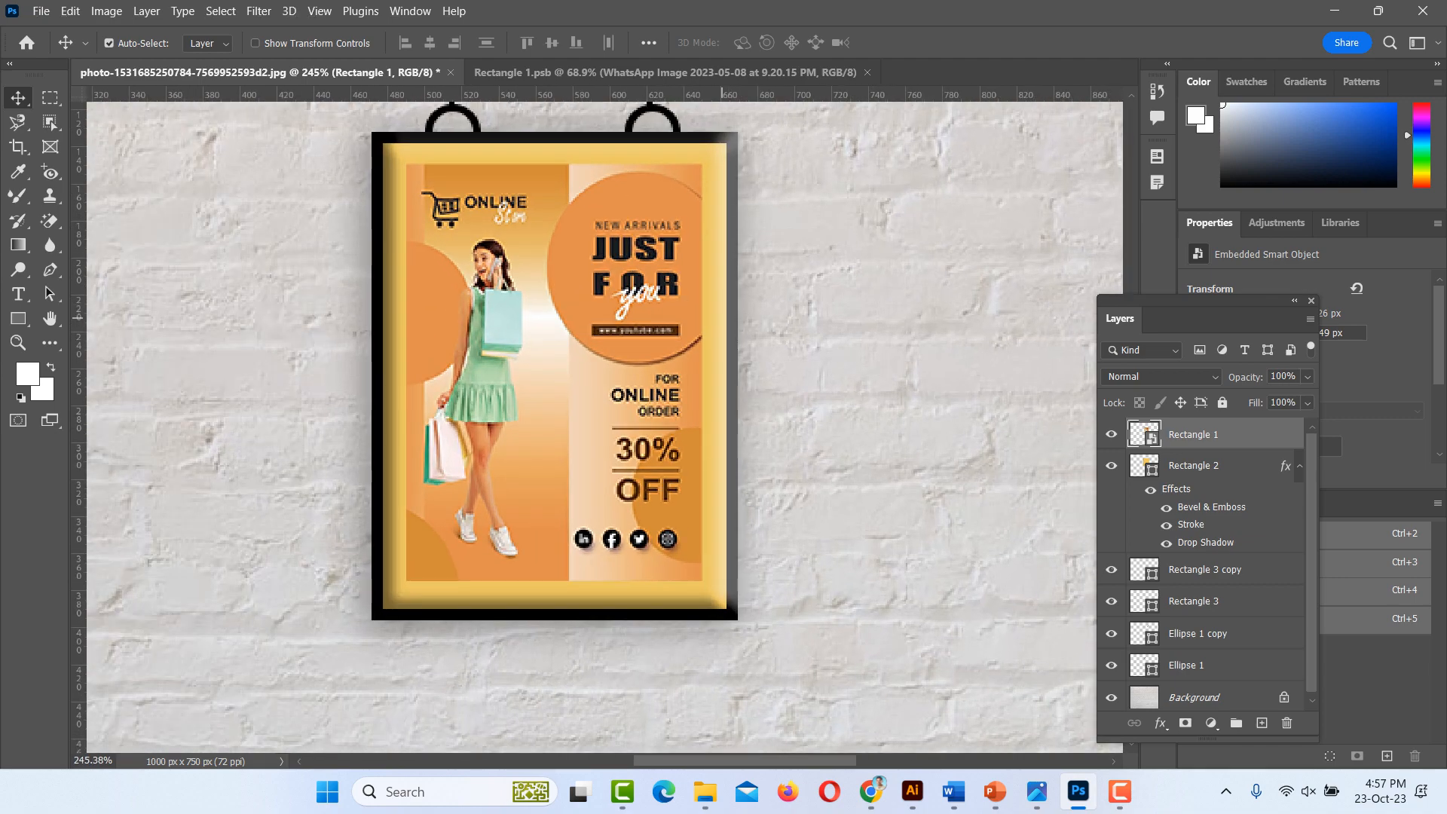
click(721, 317)
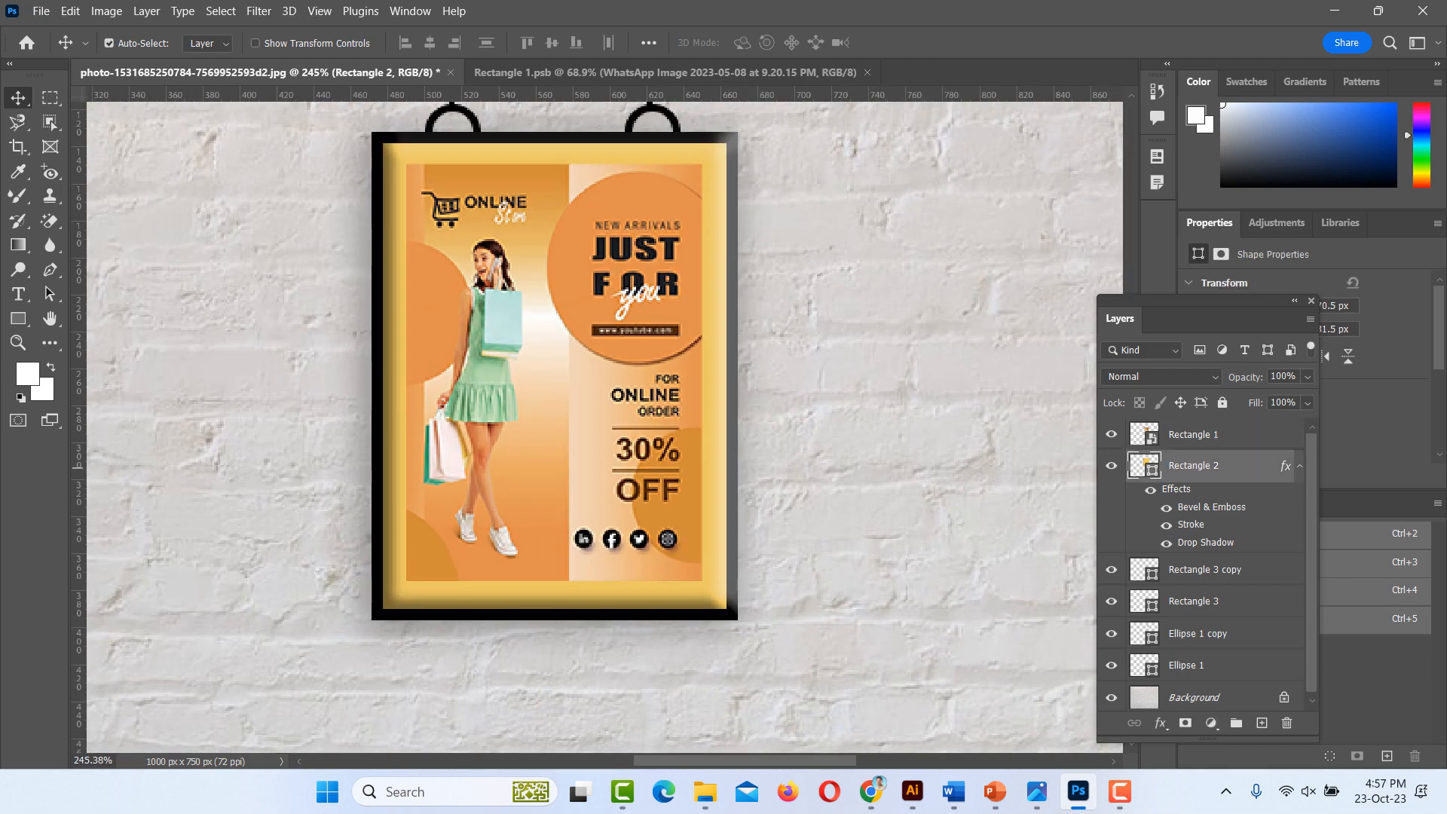
double_click(1144, 466)
click(785, 451)
mouse_move(785, 452)
mouse_down()
mouse_move(807, 527)
mouse_move(701, 578)
mouse_move(699, 448)
mouse_move(591, 390)
mouse_up()
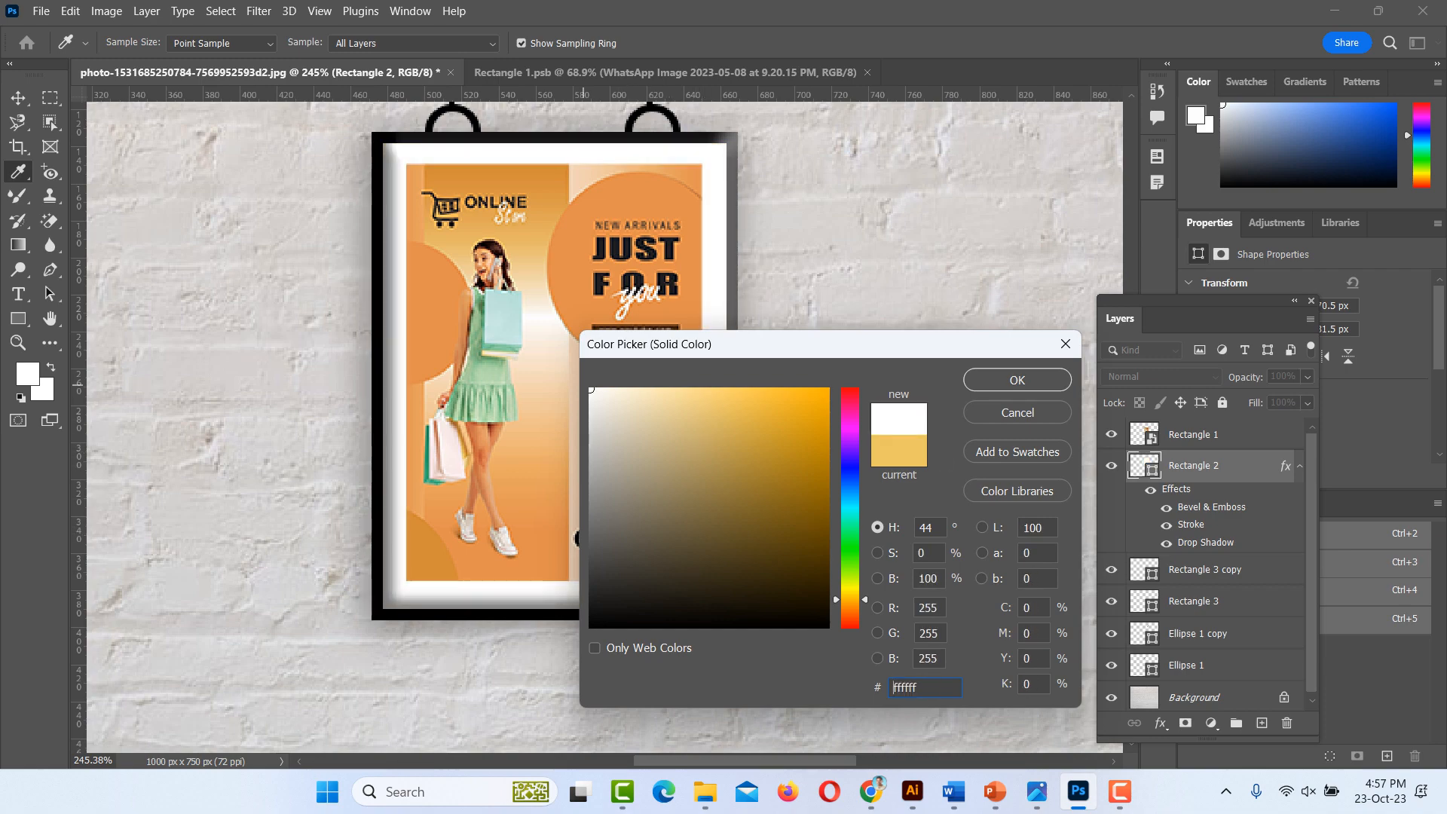
click(1055, 382)
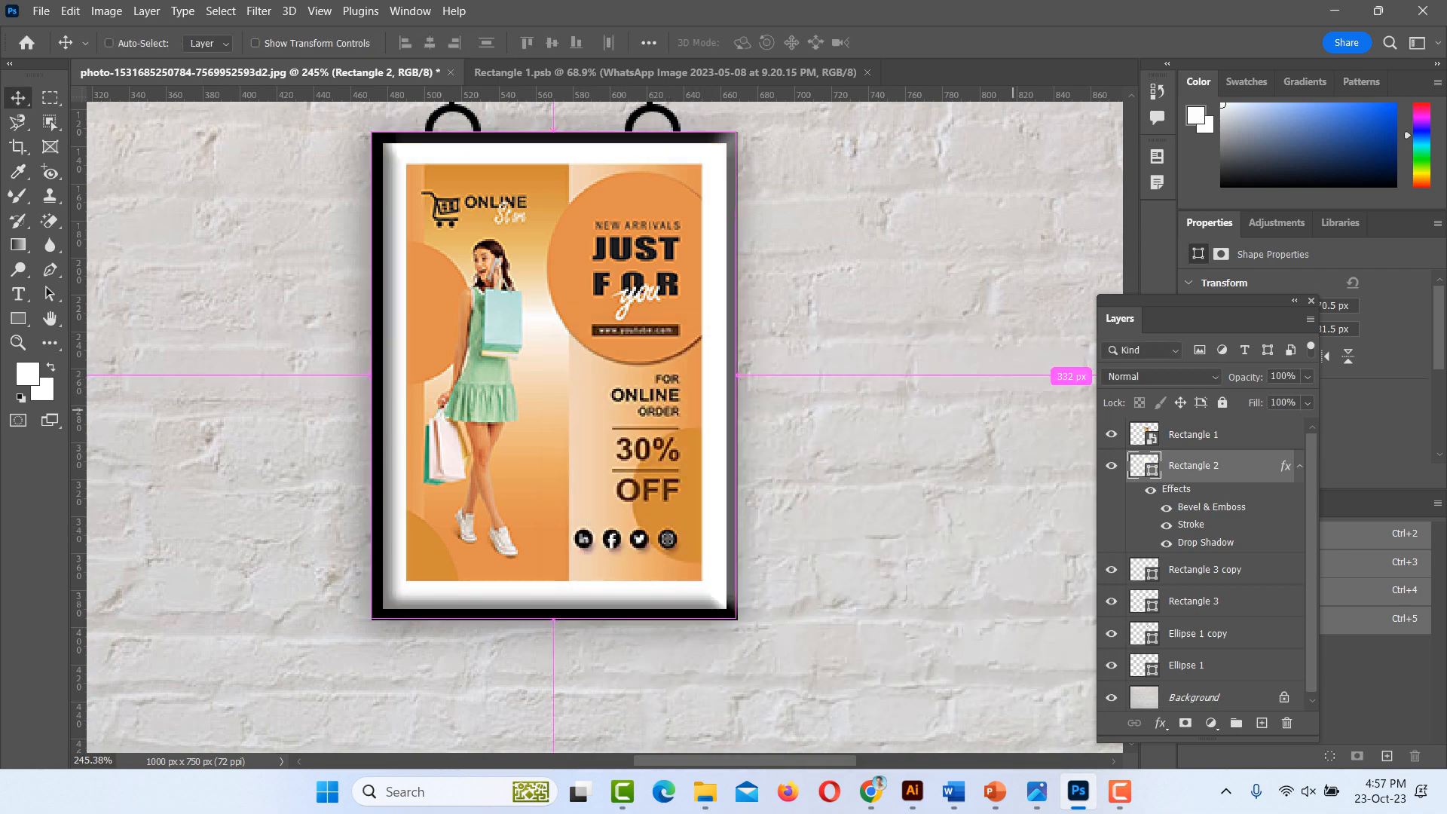